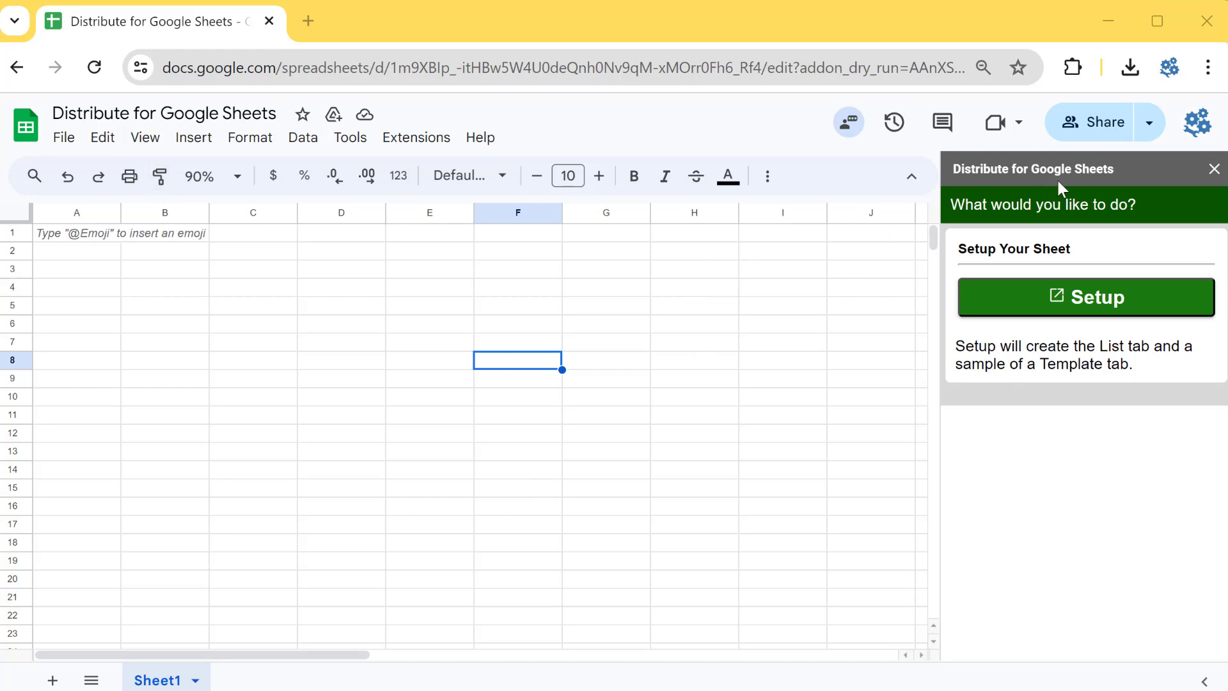
click(417, 138)
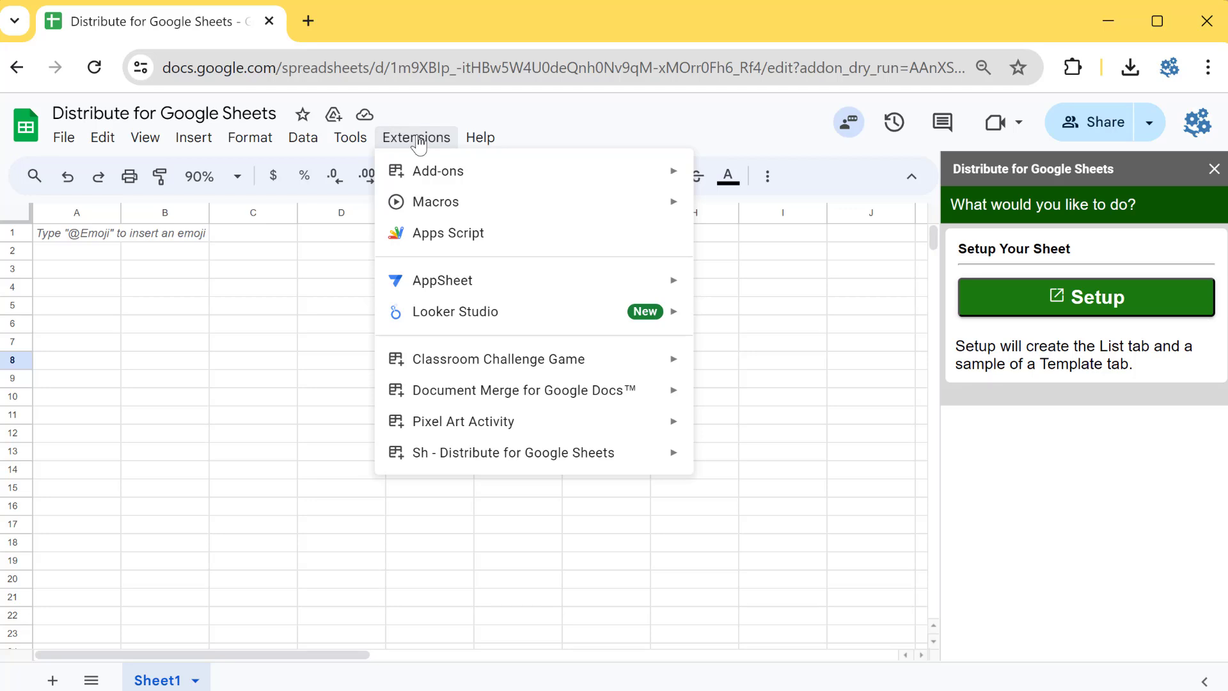
mouse_move(490, 466)
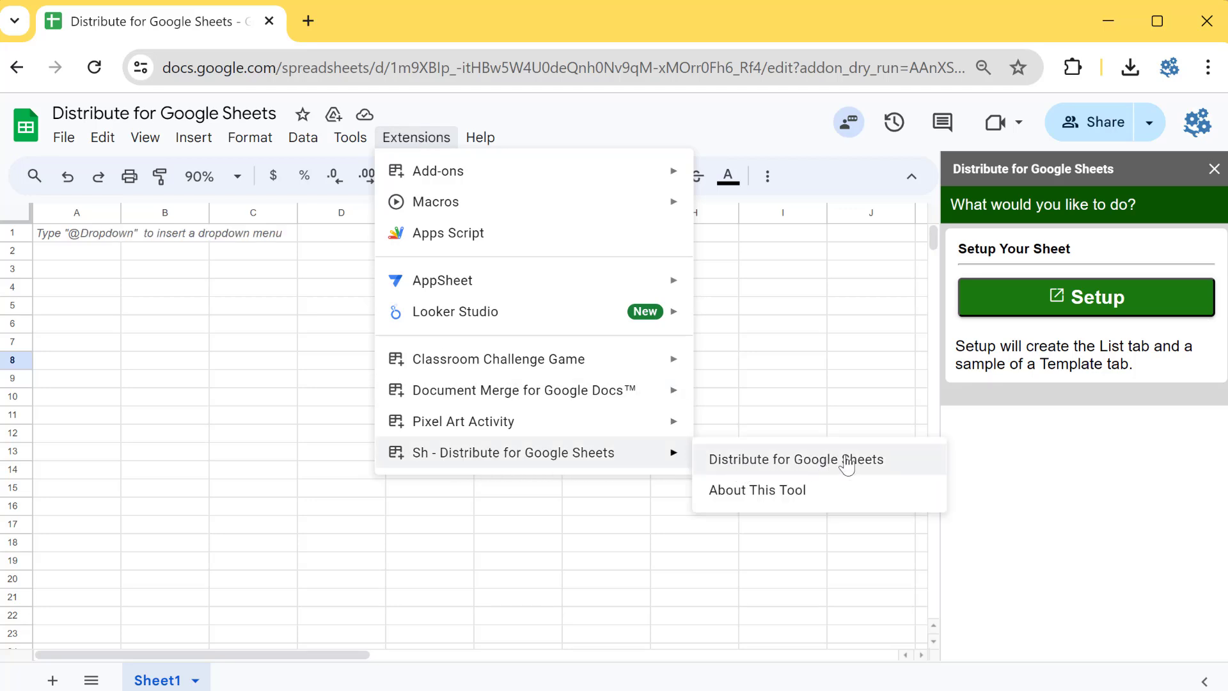
click(1111, 423)
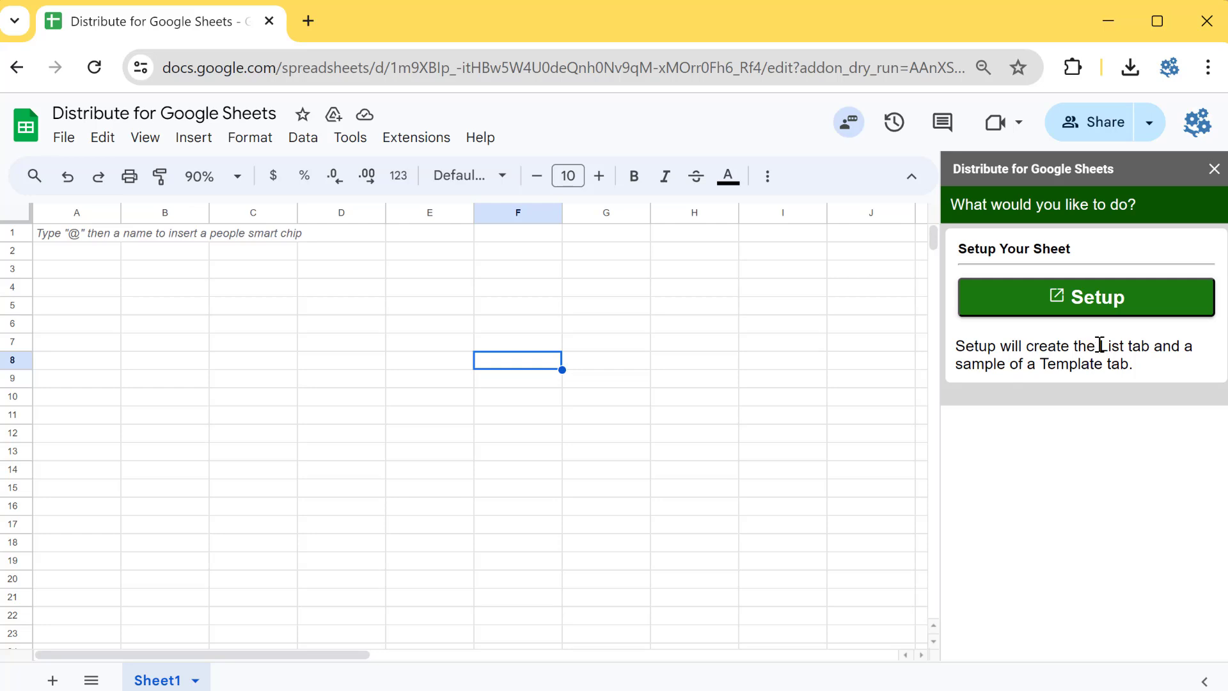
drag(1100, 346, 952, 356)
click(1039, 394)
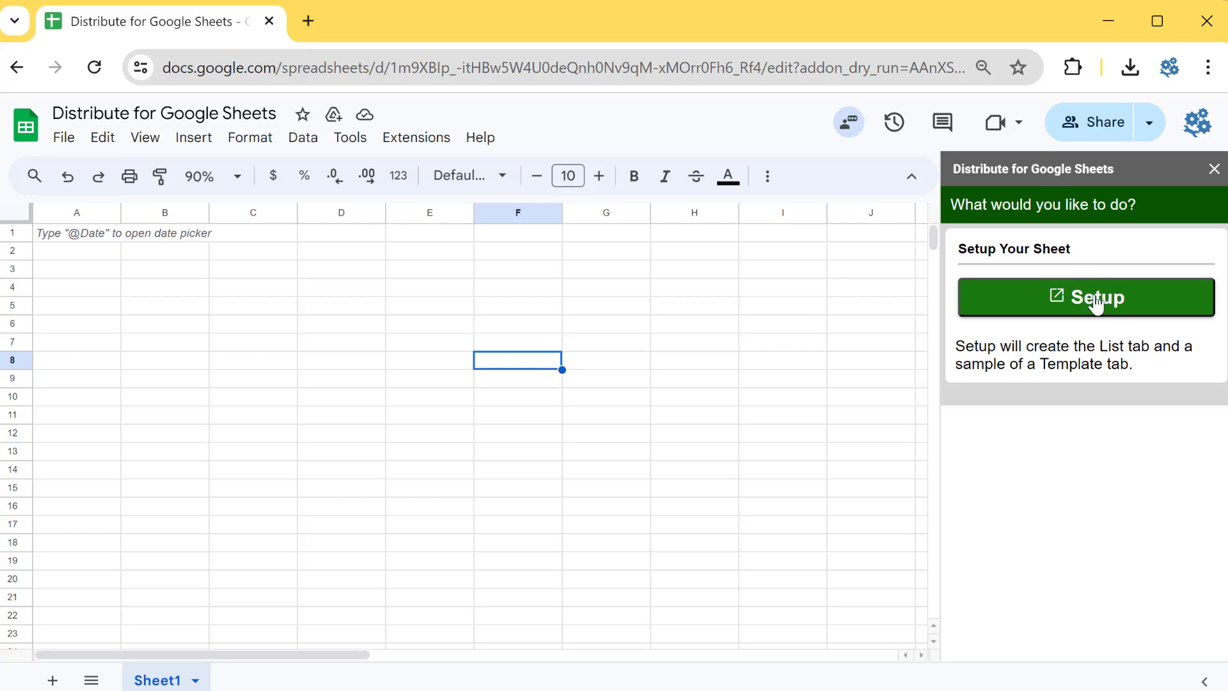
Step: Run the add-on's Setup to create the List tab and sample template tabs, and dismiss the completion message
click(1072, 299)
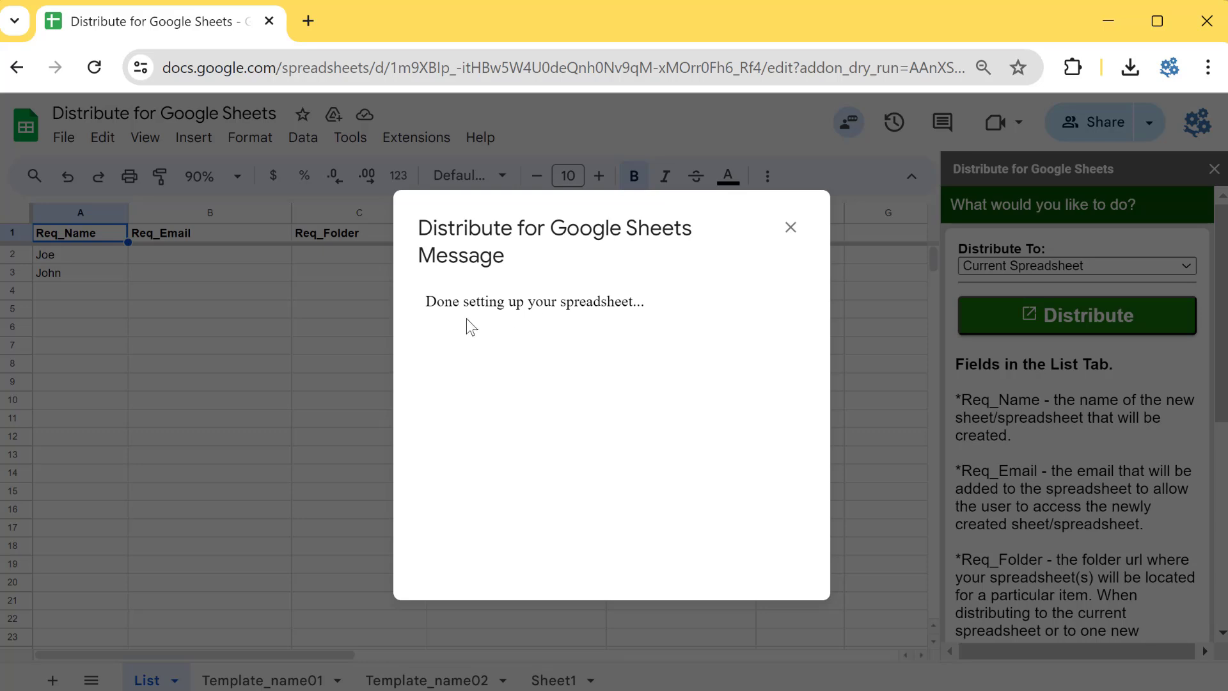
click(790, 227)
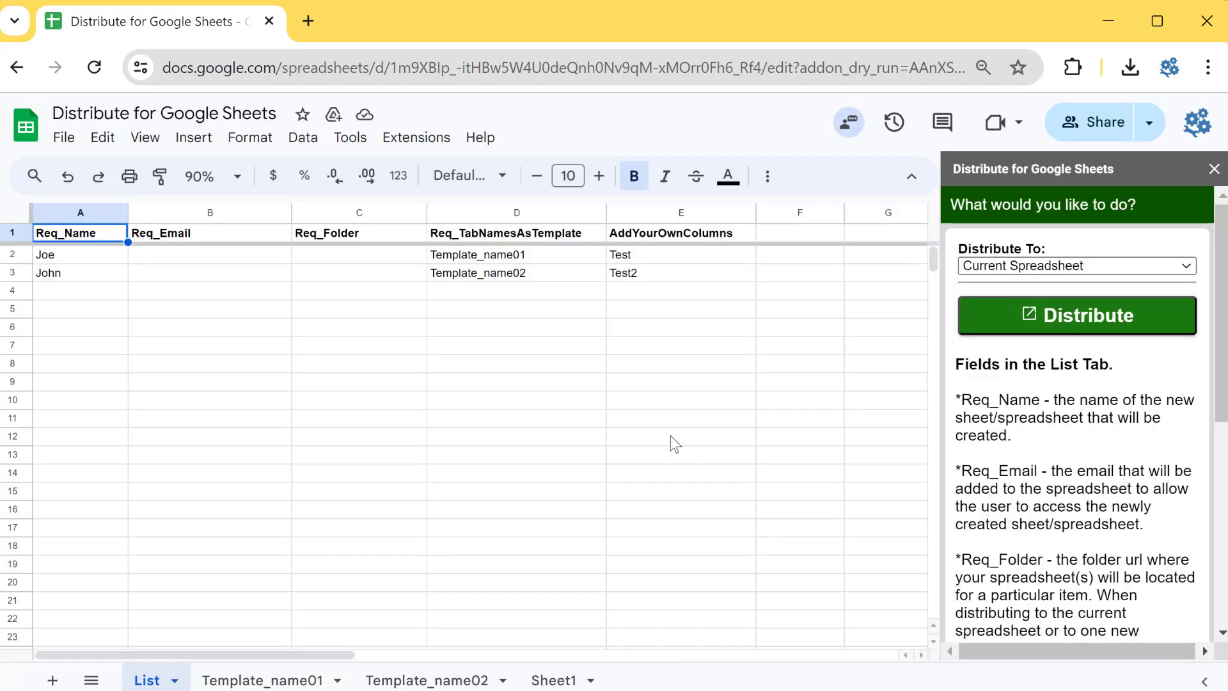
click(180, 332)
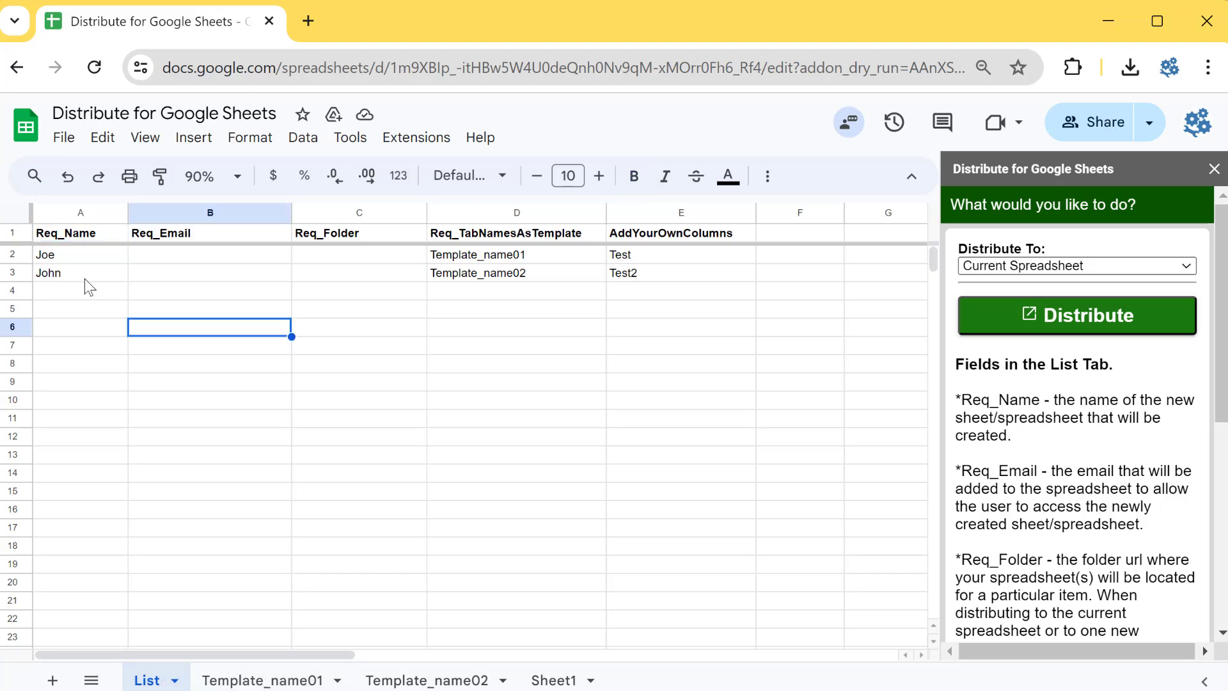
drag(75, 245, 76, 261)
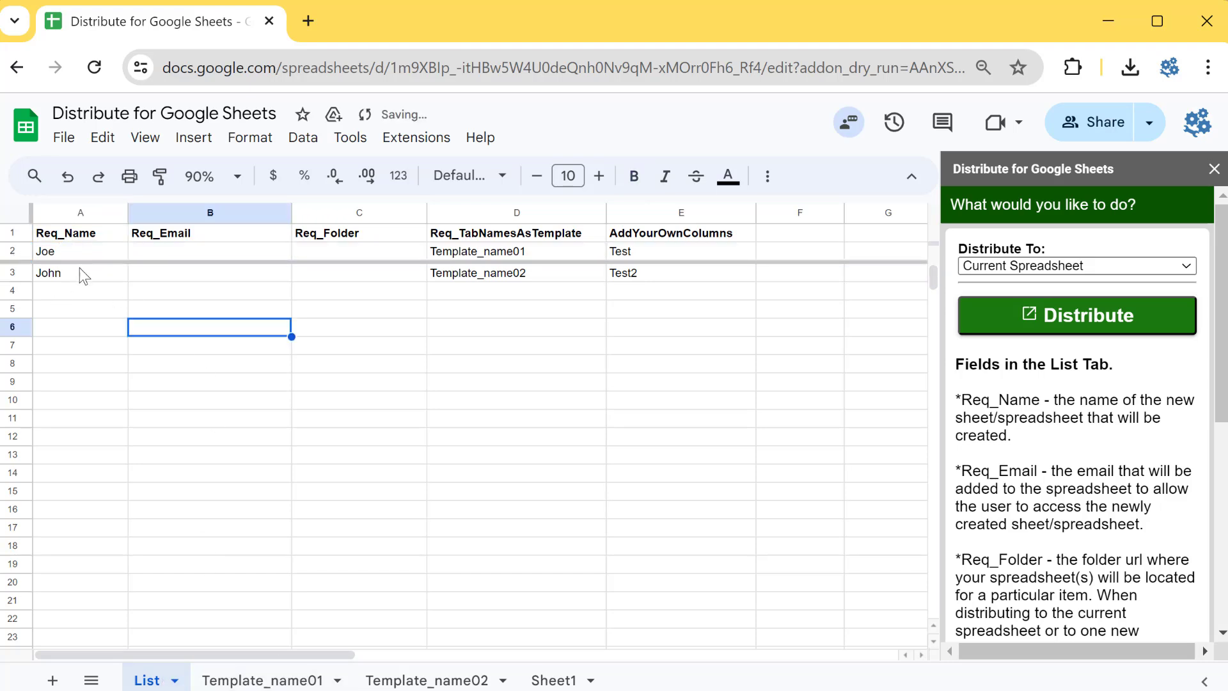
key(ctrl+z)
click(114, 347)
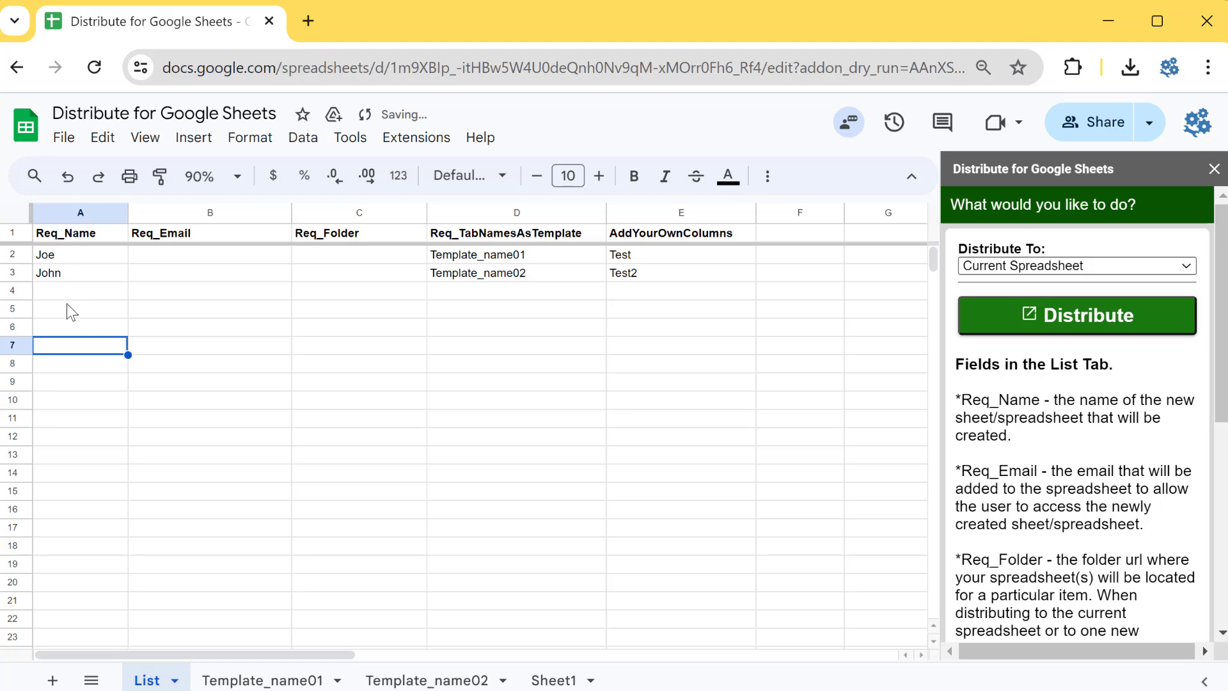
Step: Look over the Template_name01 and Template_name02 tabs and return to the List tab
click(237, 681)
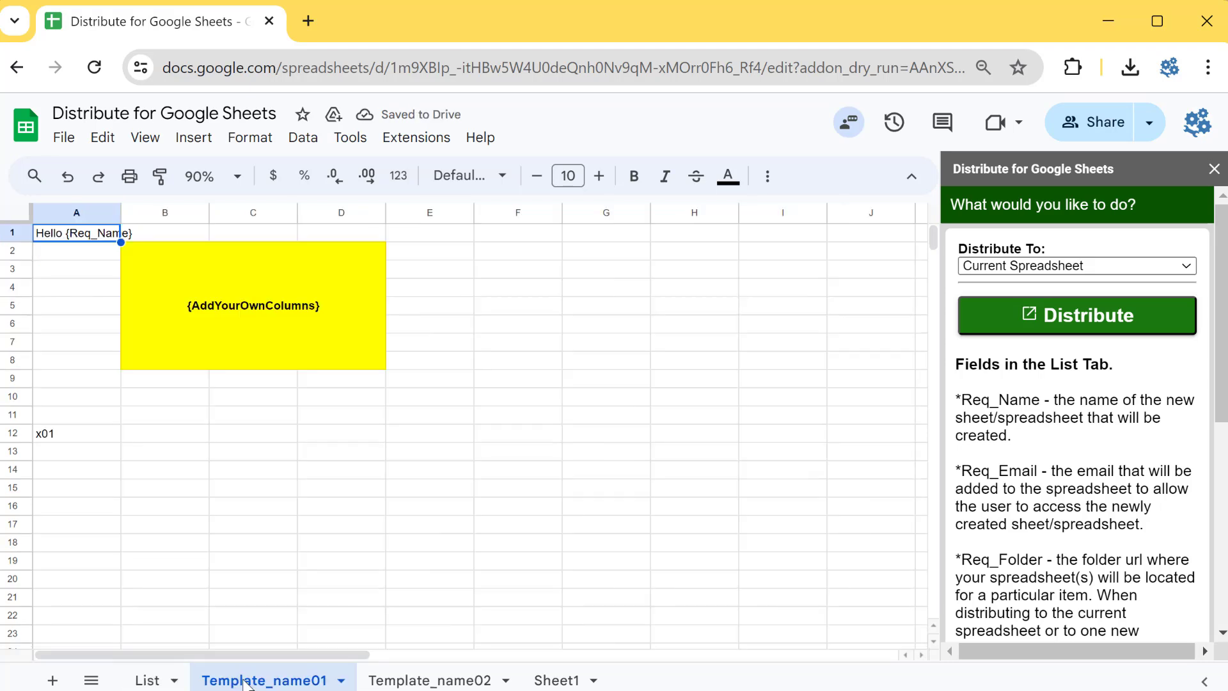
click(419, 680)
click(278, 679)
click(147, 679)
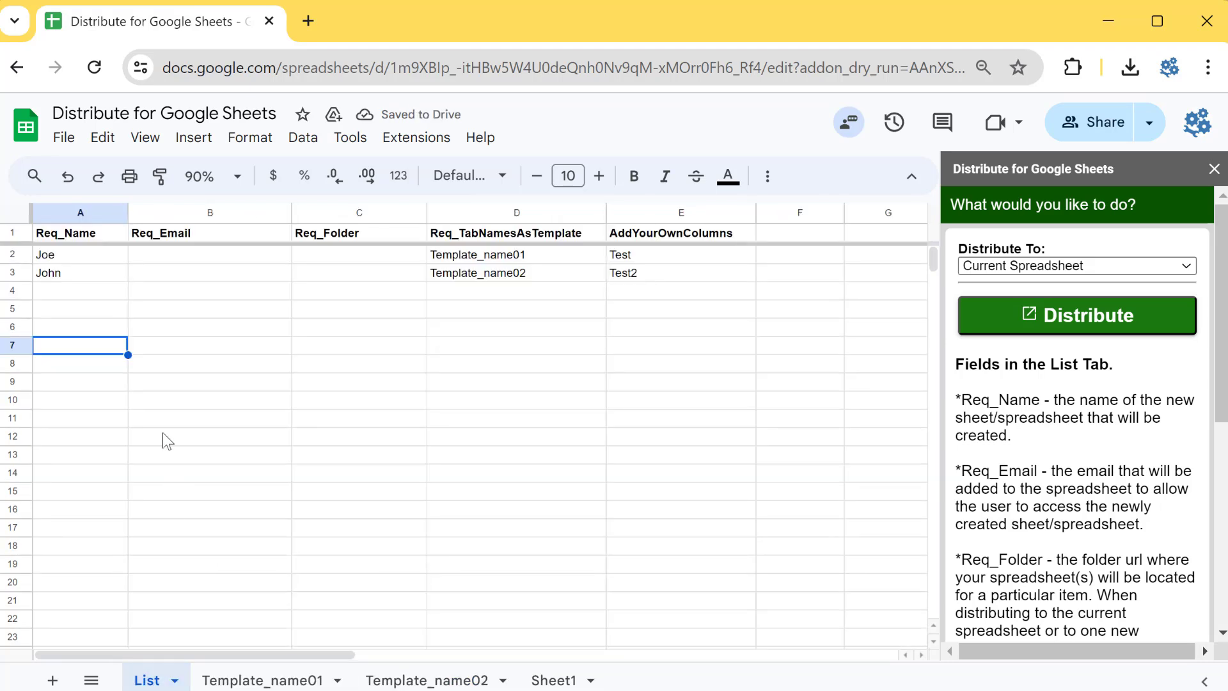
click(162, 433)
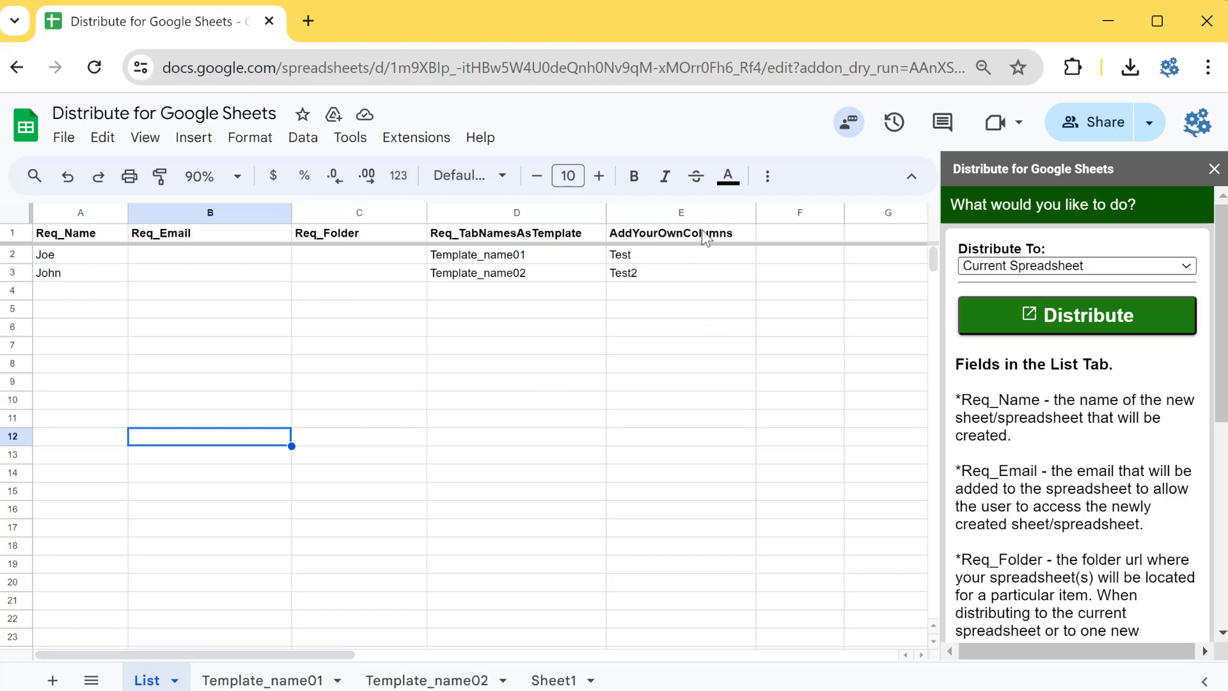
Step: Examine the List tab's column headers and the entries under Req_Name and Req_Email
click(137, 332)
drag(85, 235, 541, 232)
click(490, 304)
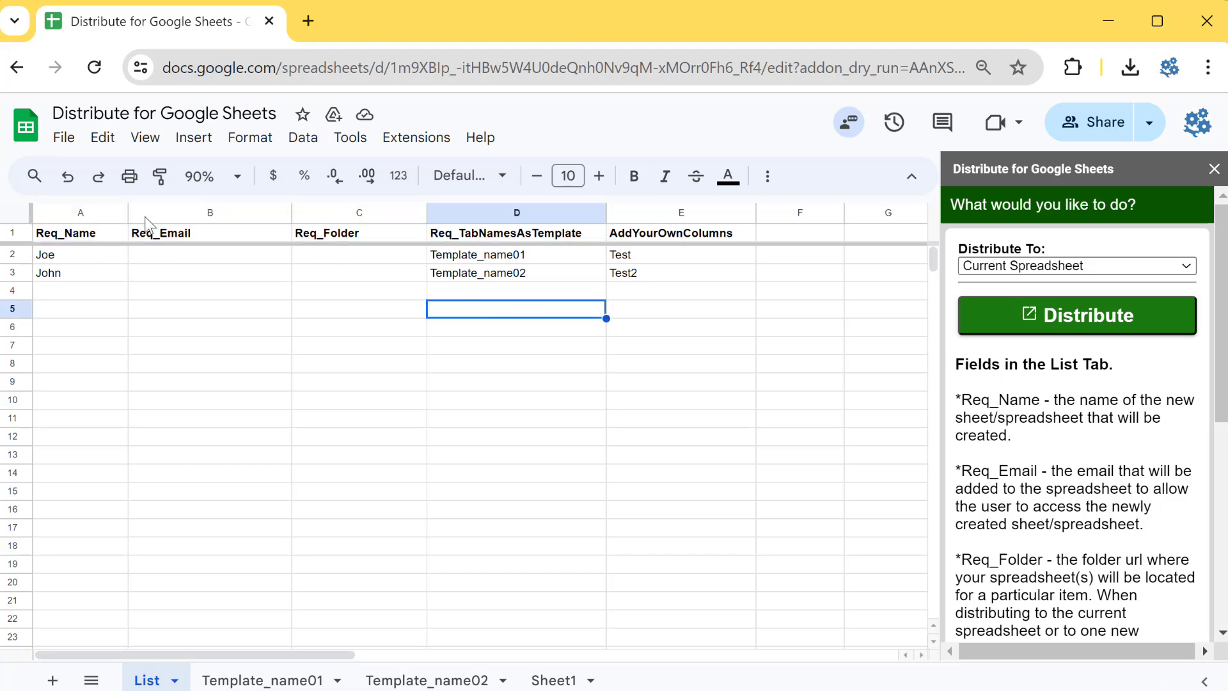
click(74, 236)
click(70, 304)
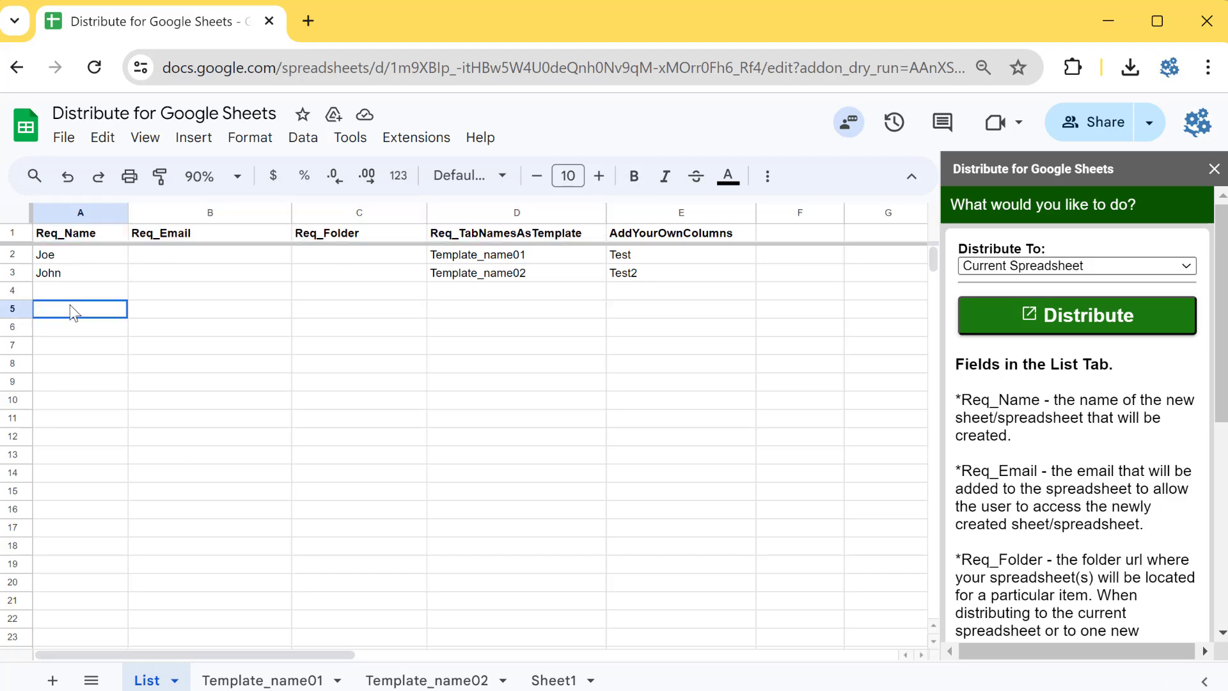
click(196, 236)
click(191, 259)
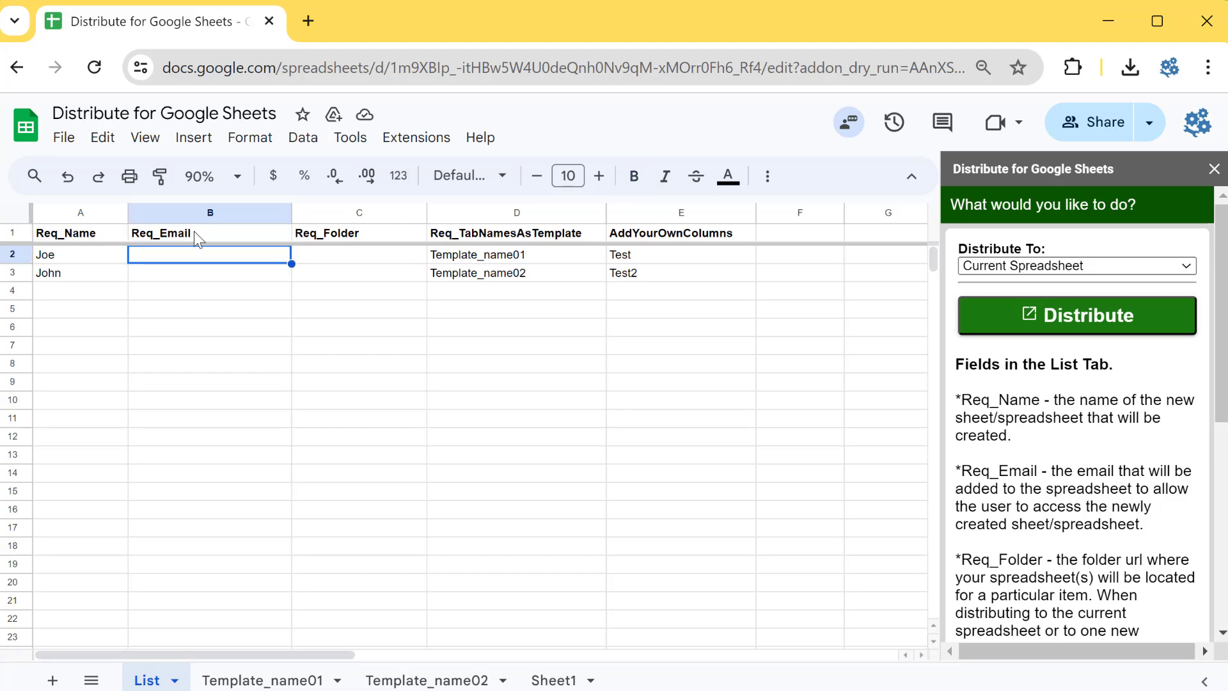
click(193, 234)
click(193, 253)
click(187, 279)
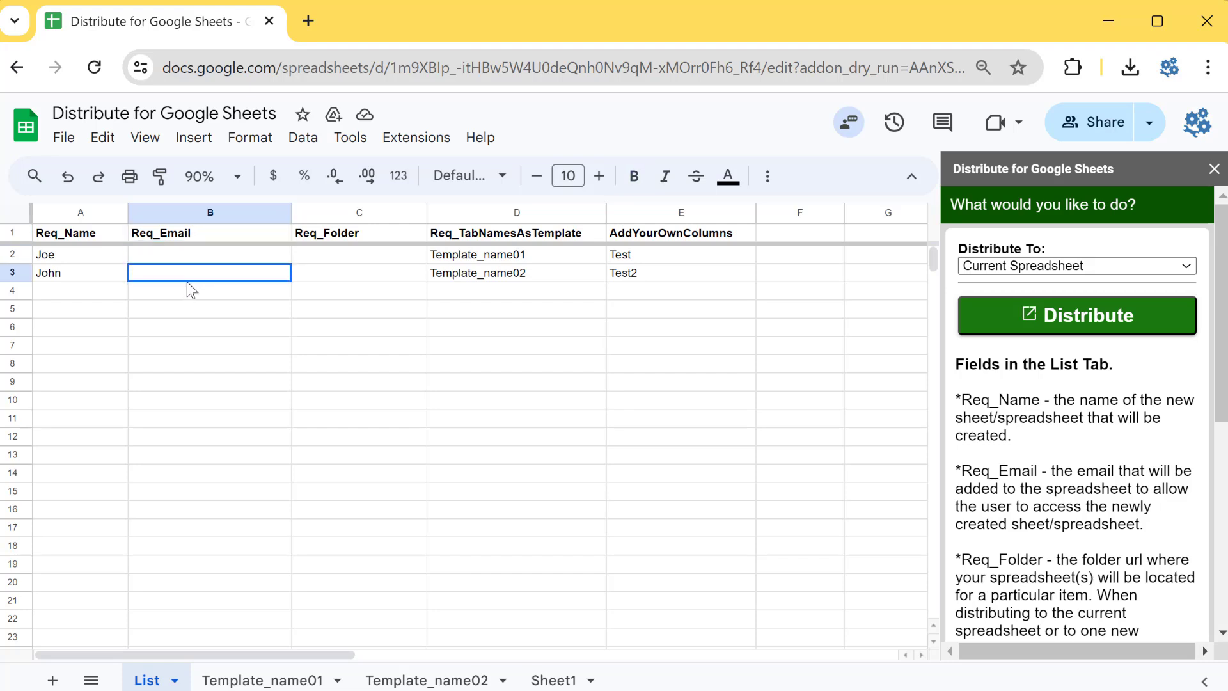
click(190, 313)
click(200, 259)
click(204, 277)
Step: Examine the Req_Folder and Req_TabNamesAsTemplate columns for both rows of the List tab
click(332, 255)
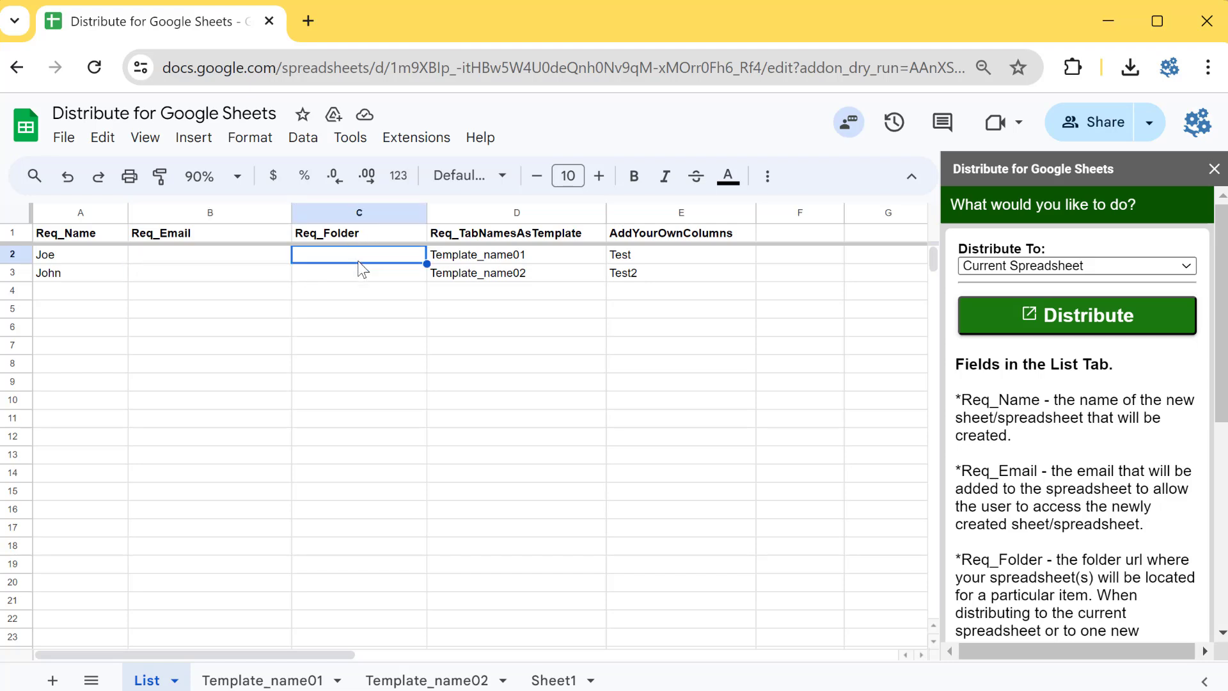
click(343, 277)
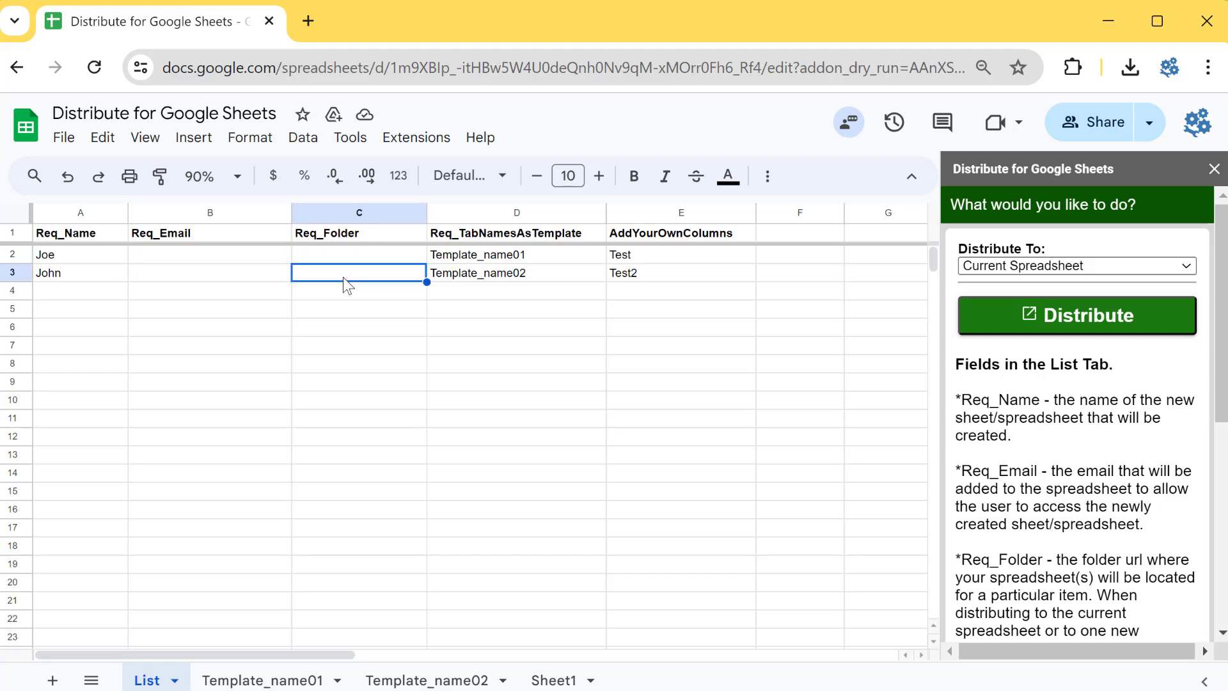
click(346, 255)
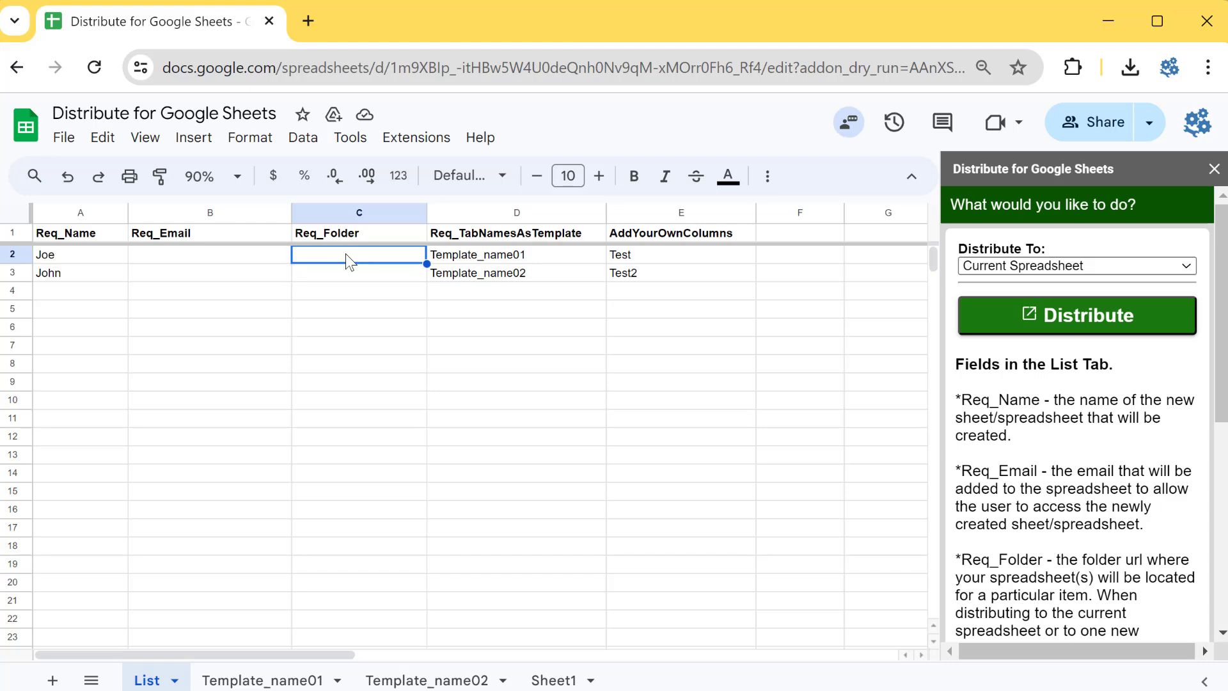
click(344, 289)
click(444, 327)
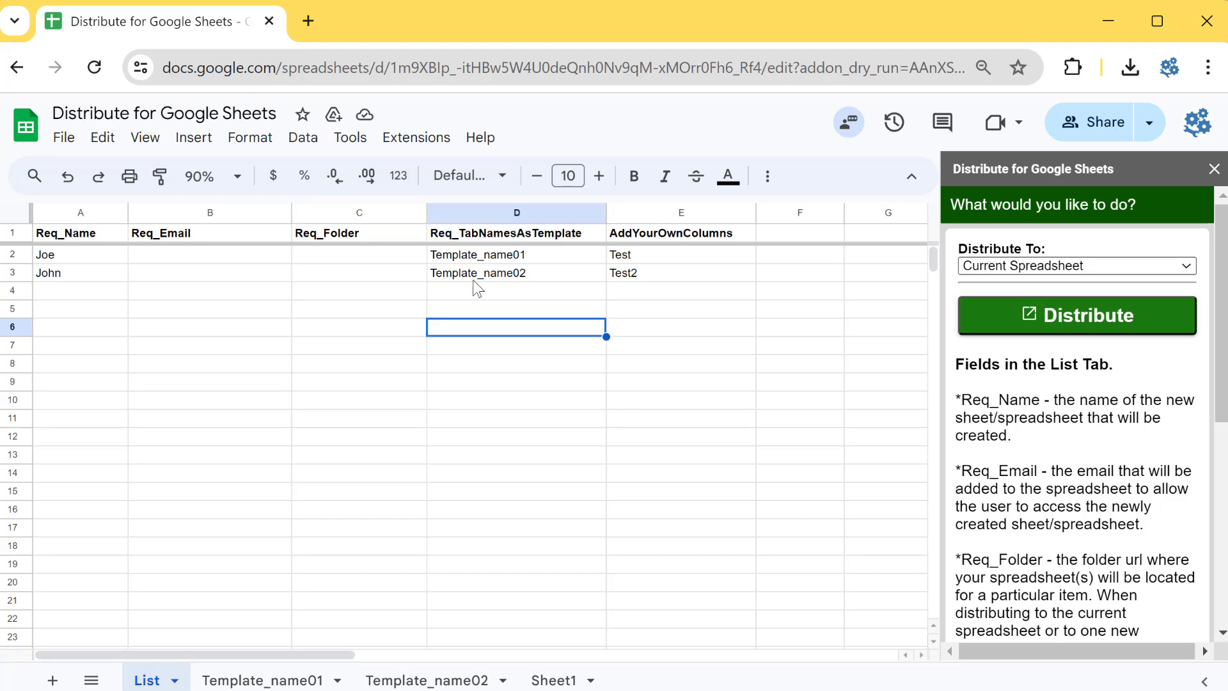
click(503, 262)
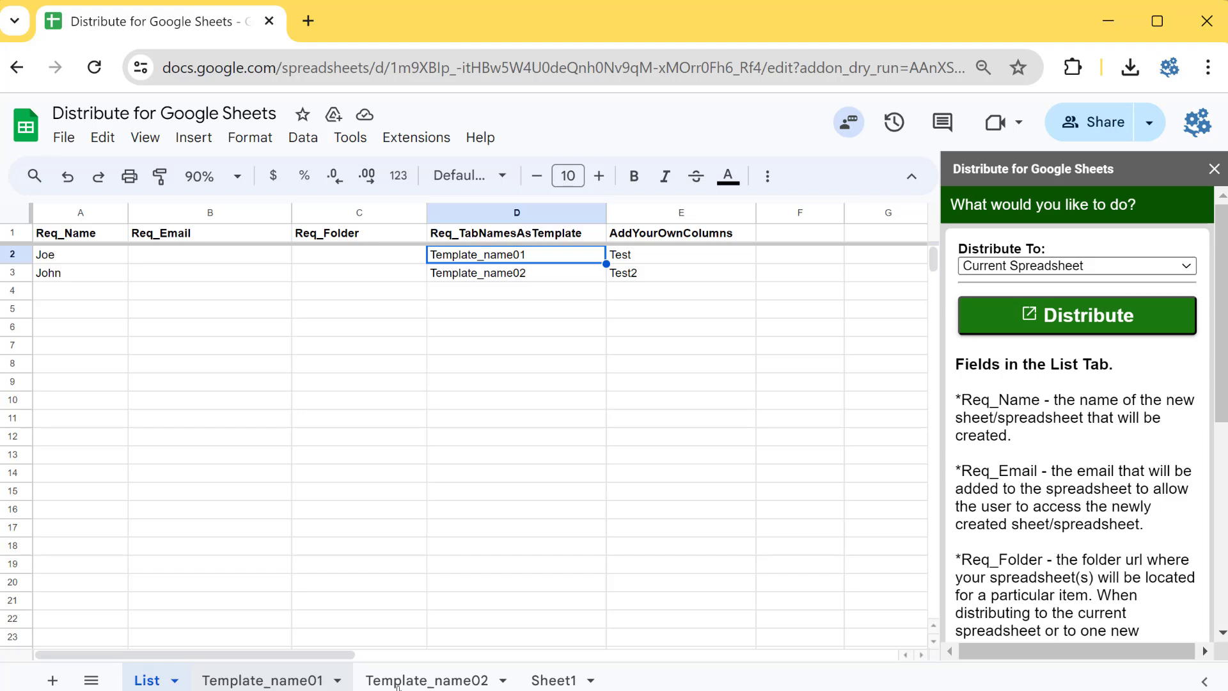
click(518, 403)
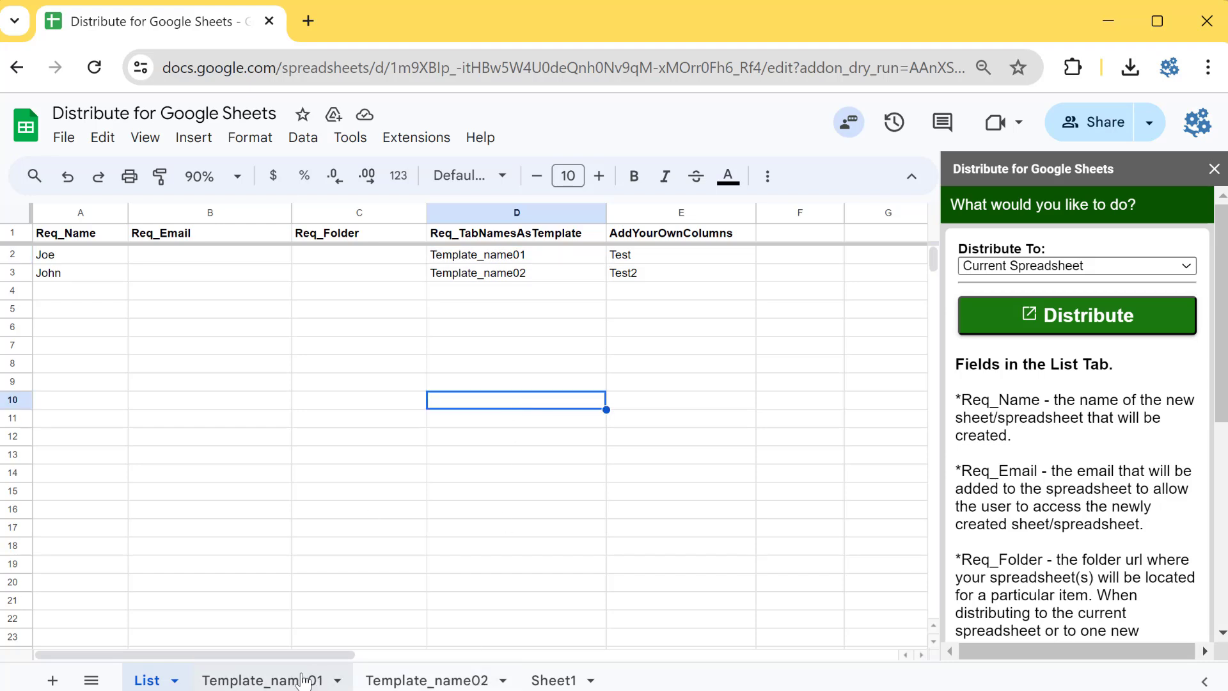
Step: Inspect the two template tabs and the {Req_Name} and {AddYourOwnColumns} placeholders in Template_name01
click(298, 679)
click(458, 682)
click(268, 681)
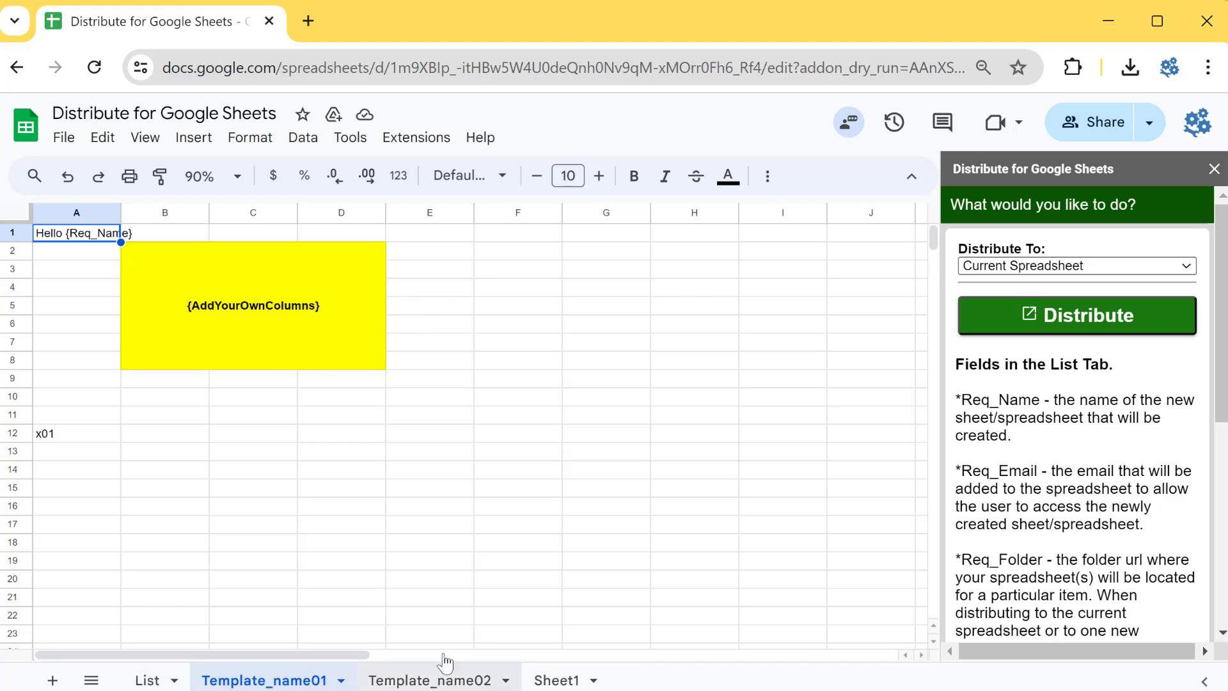
click(231, 434)
click(83, 236)
click(279, 307)
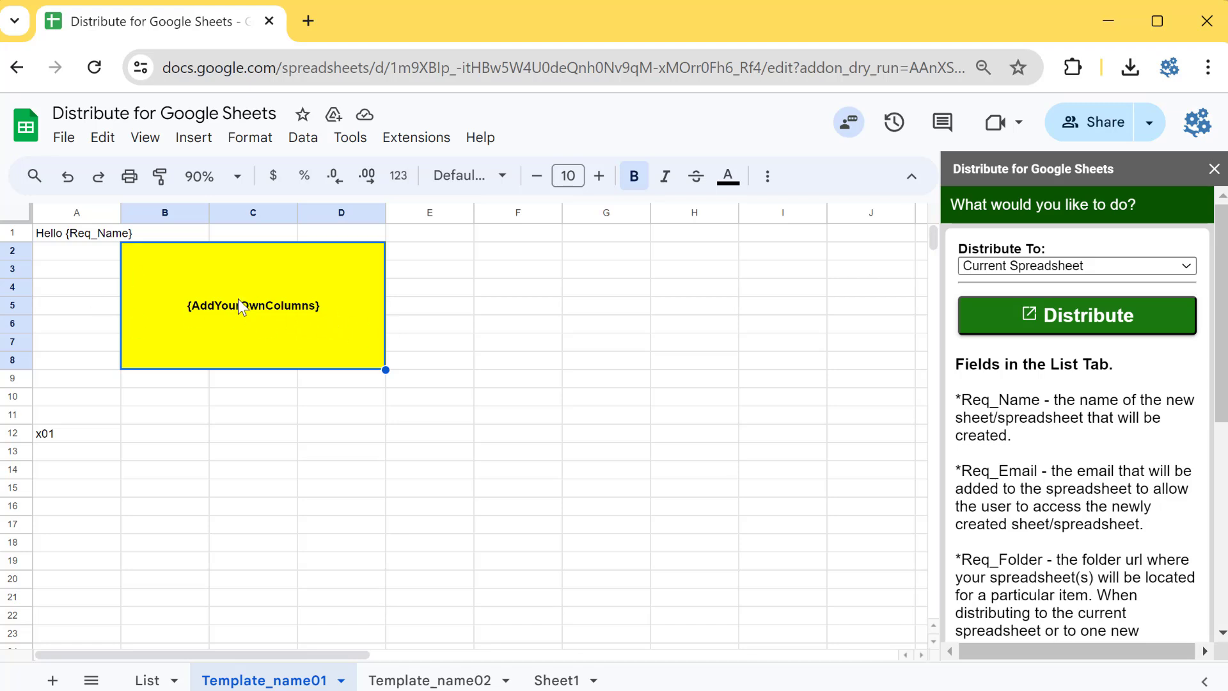
click(76, 236)
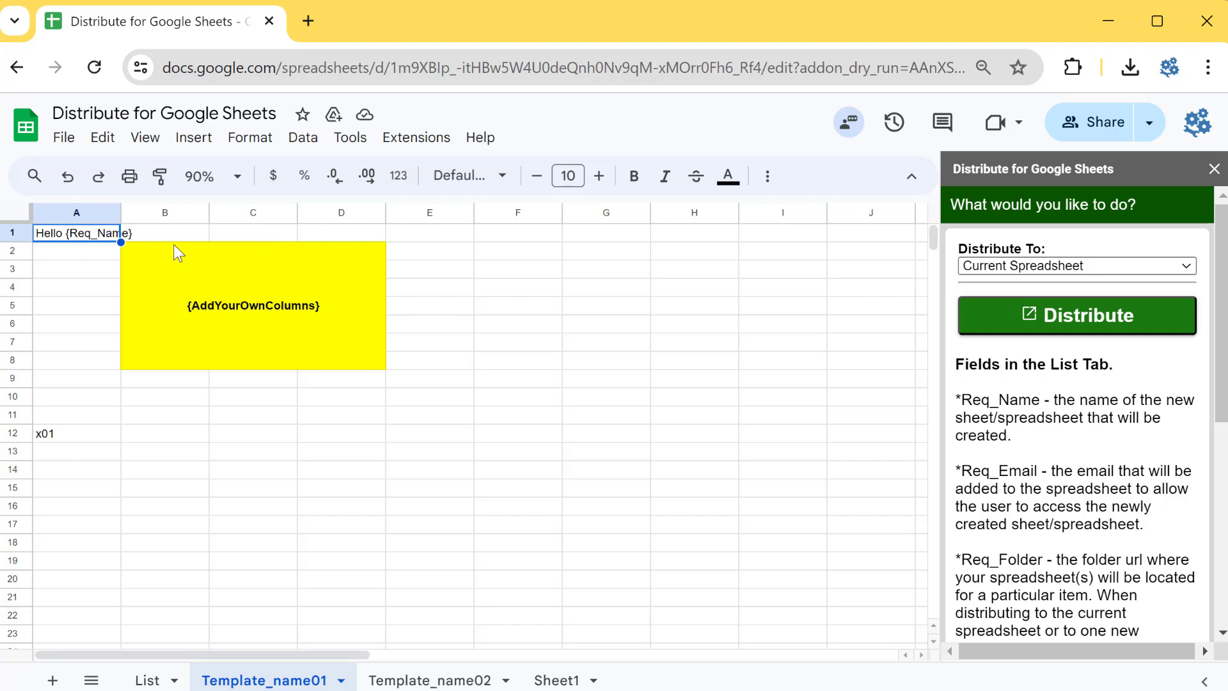
click(271, 462)
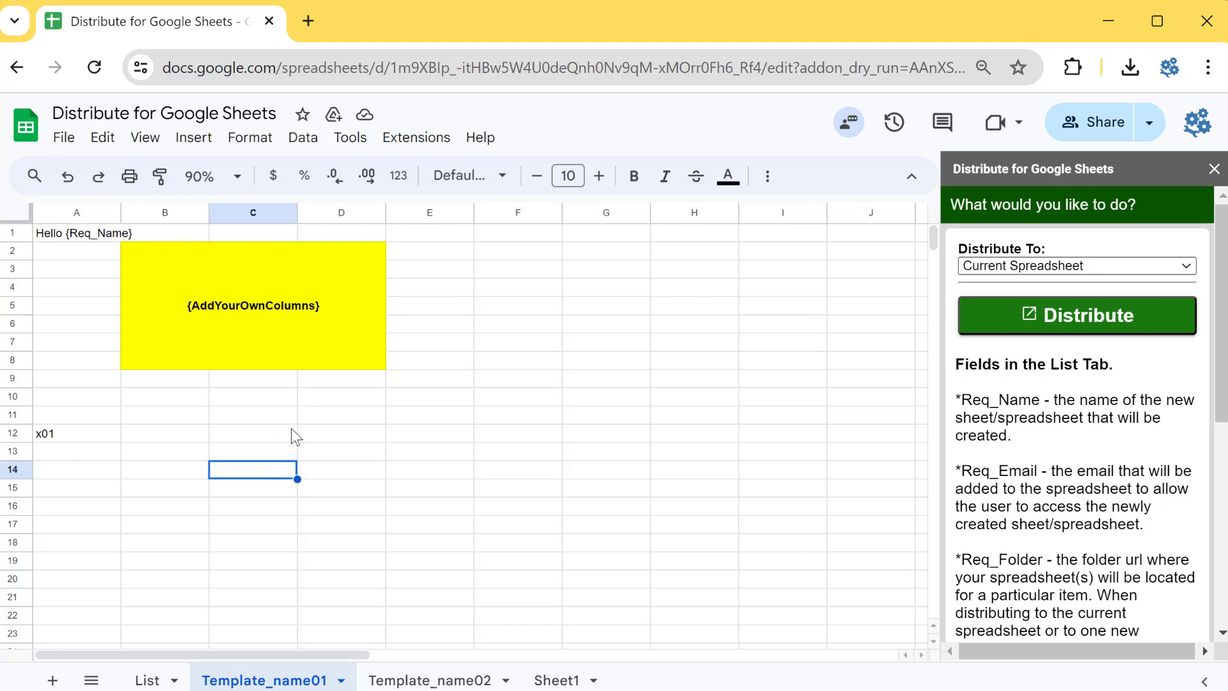
Step: Return to the List tab and examine the AddYourOwnColumns column that feeds the template placeholder
click(159, 677)
key(Right)
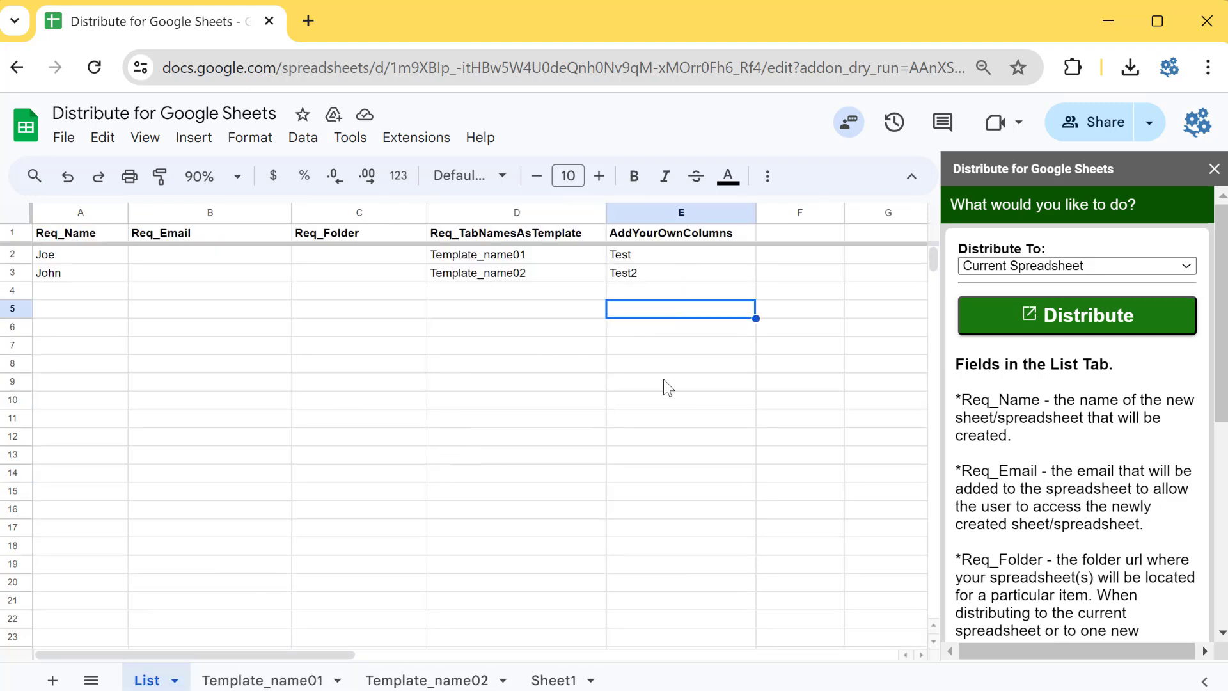
key(Up)
key(Up)
key(Up)
key(Up)
key(Up)
key(Up)
key(Up)
key(Up)
key(Down)
key(Down)
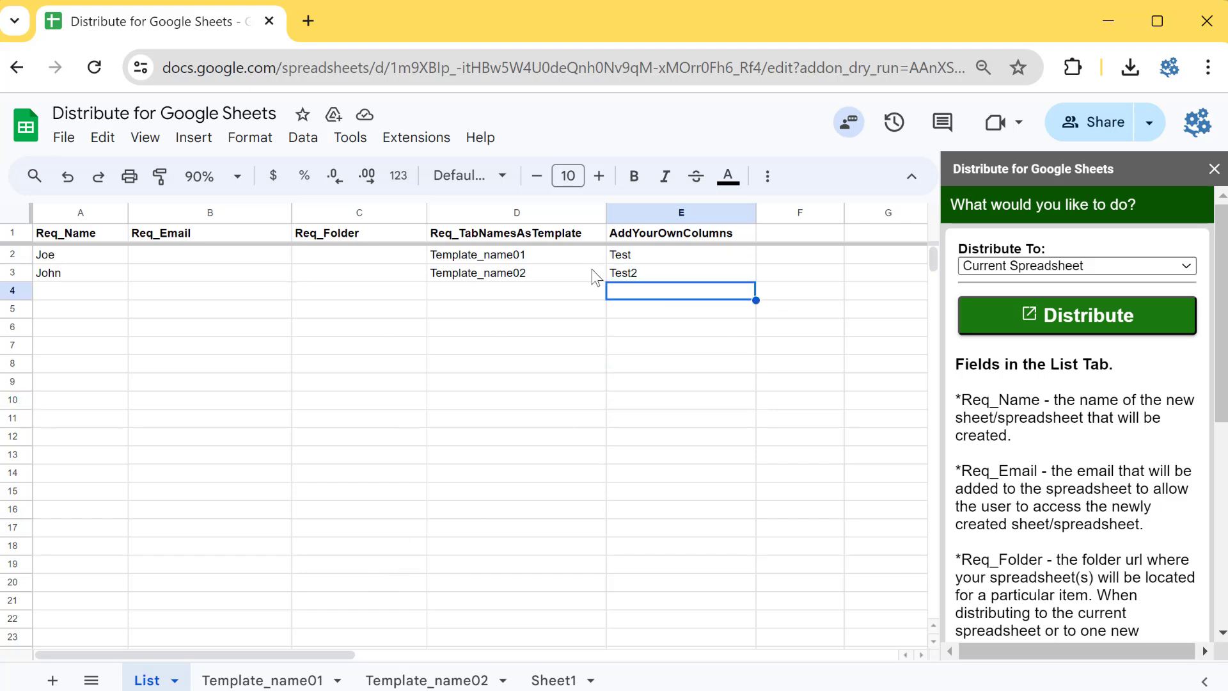
Step: Delete the empty Sheet1 tab from the spreadsheet
click(598, 680)
click(591, 680)
click(589, 347)
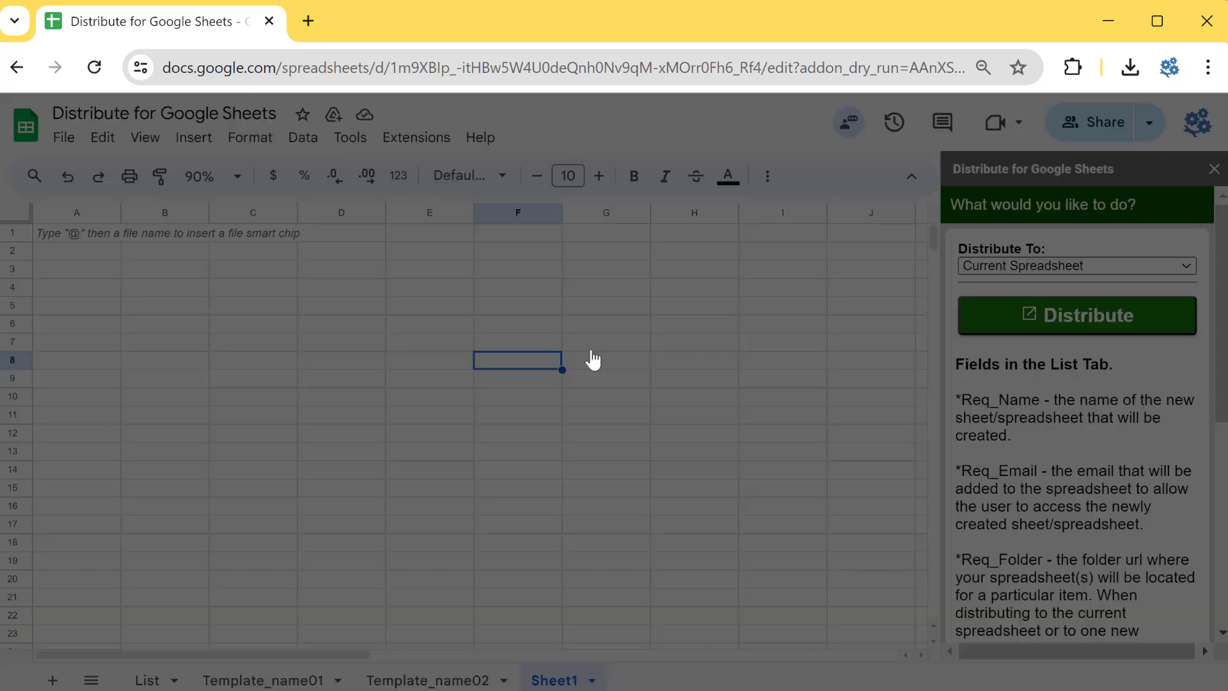
click(819, 438)
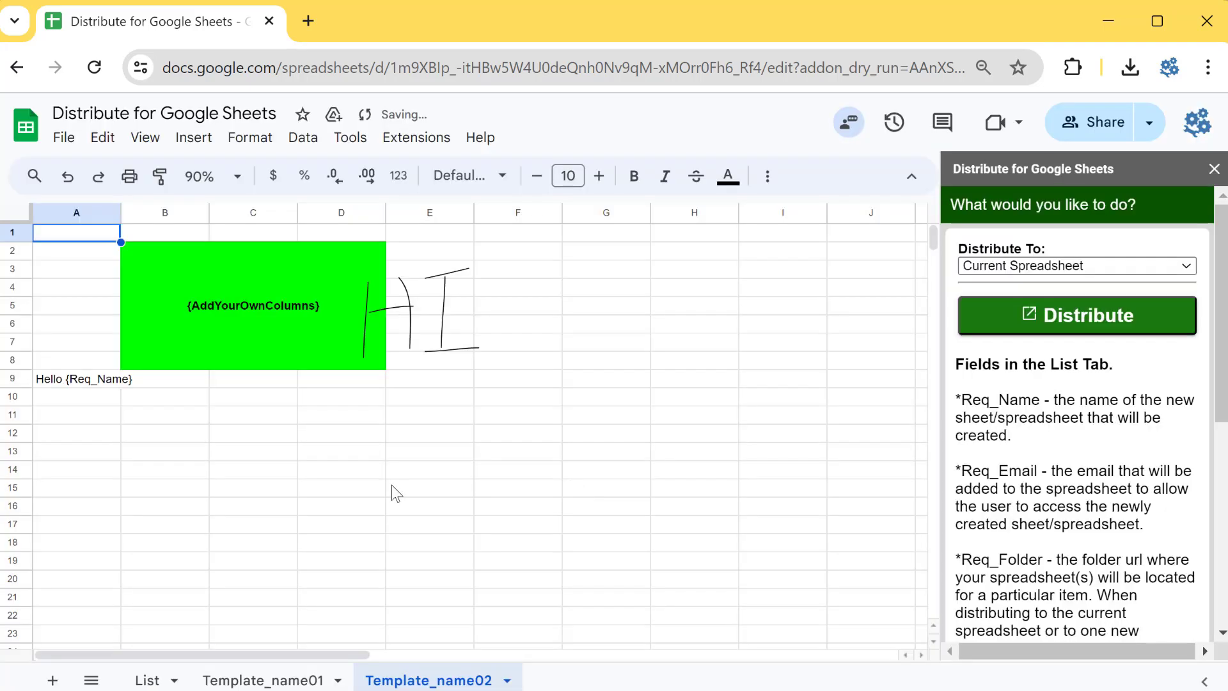
click(393, 488)
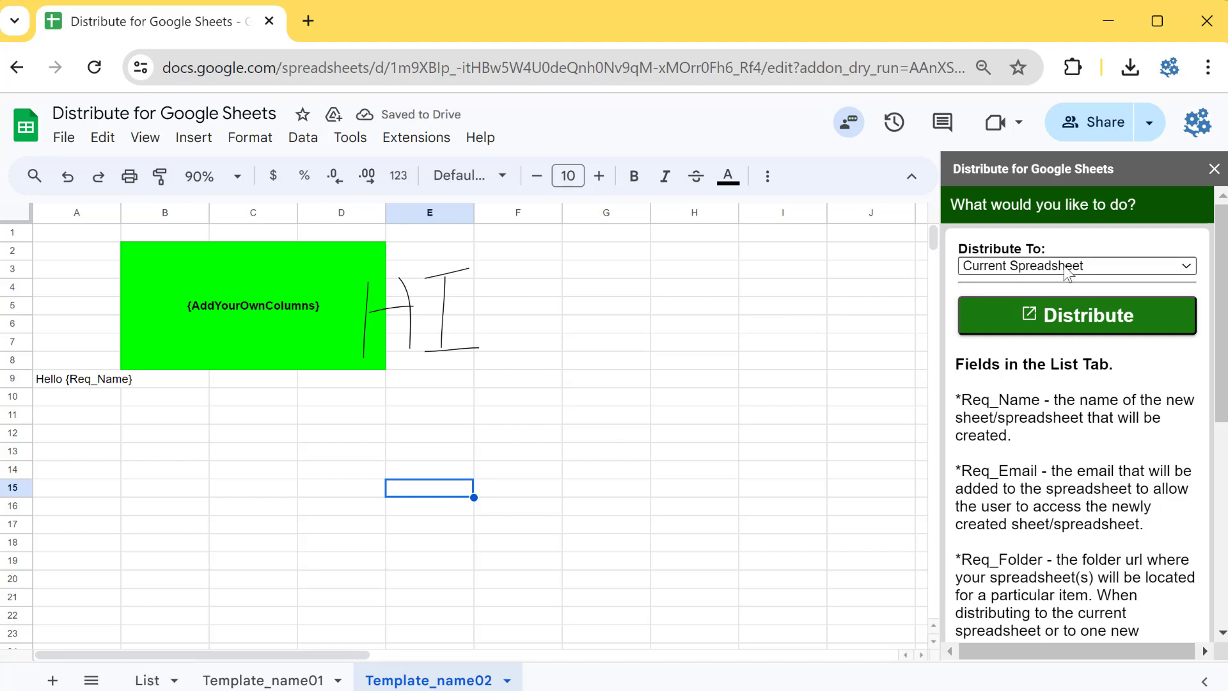
Step: Distribute the templates for the listed rows with Current Spreadsheet as the destination
click(1007, 265)
click(1007, 264)
click(1007, 265)
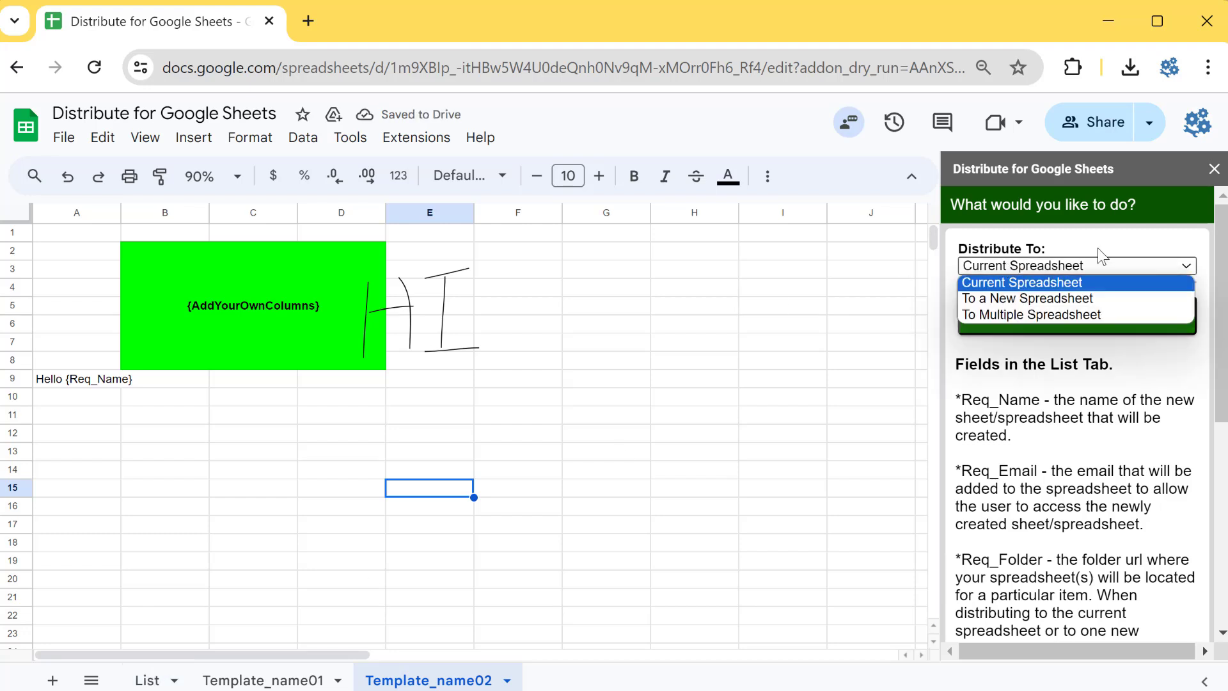
click(1061, 266)
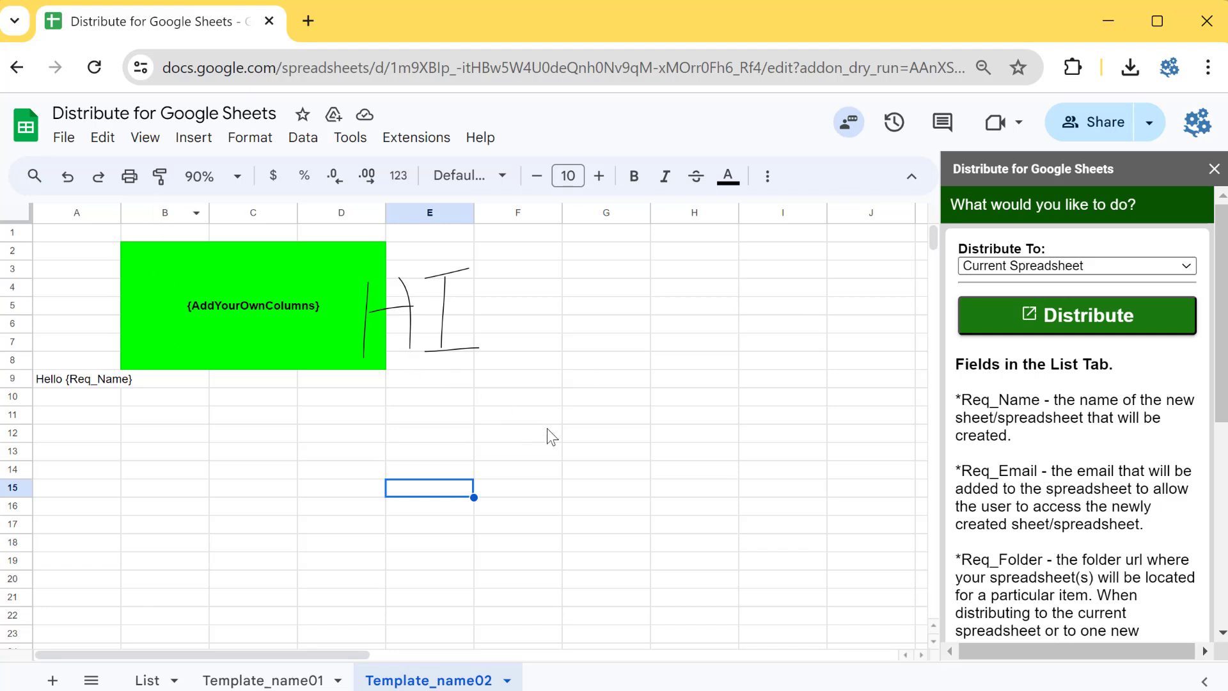
click(409, 314)
click(655, 397)
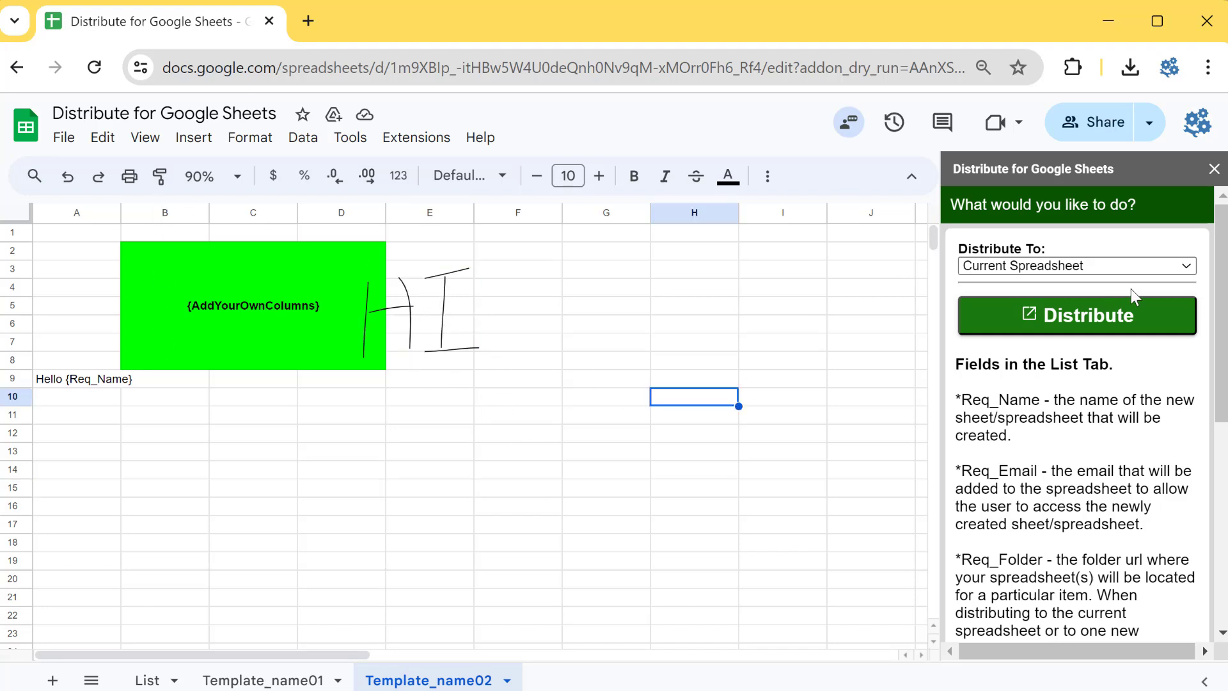
click(1095, 331)
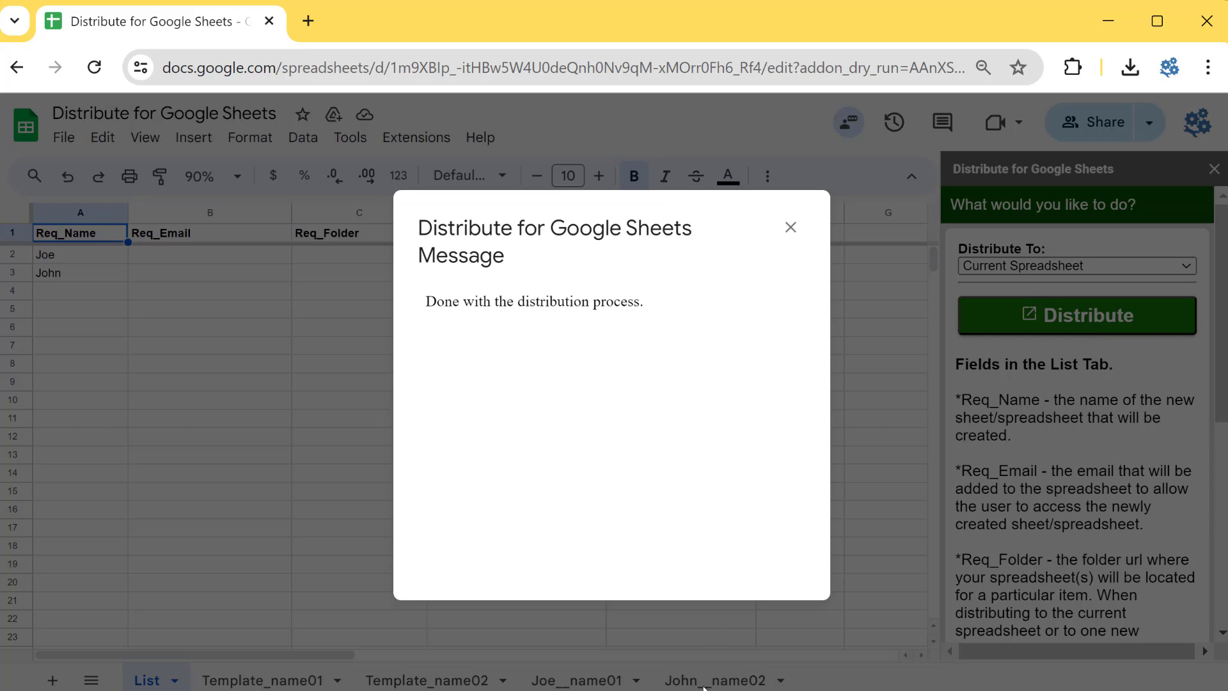
Step: Dismiss the distribution message and review the first listed row's name, template and AddYourOwnColumns entries in the List tab
click(790, 228)
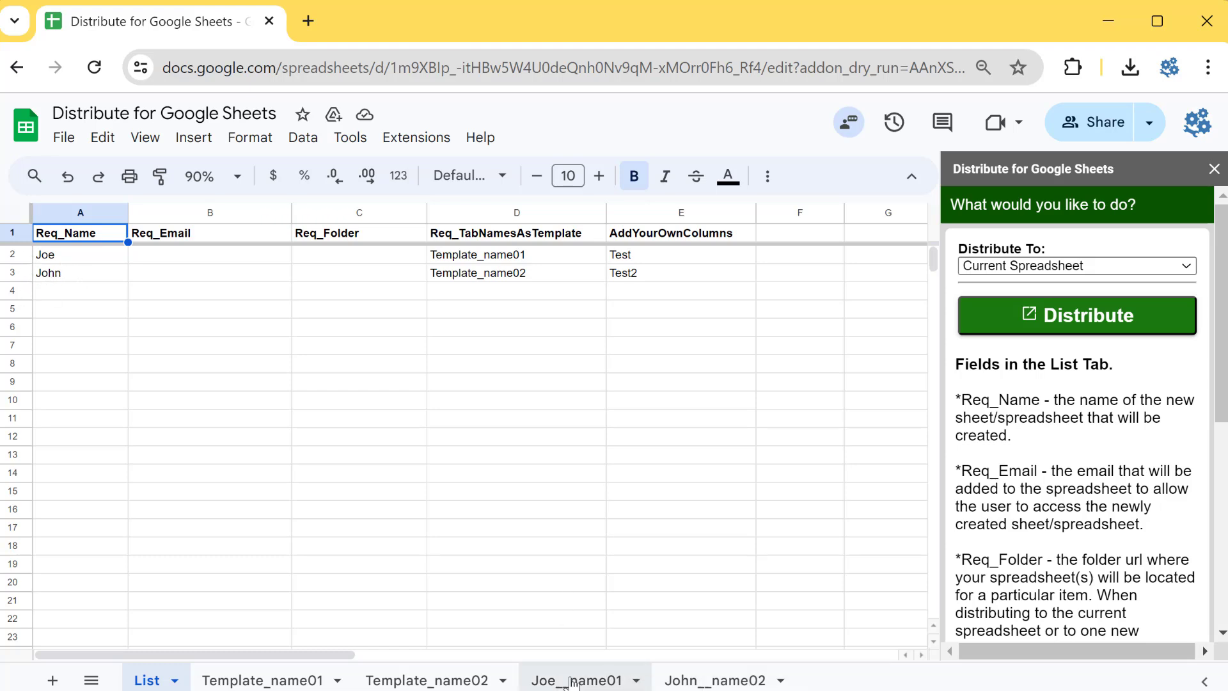
click(527, 256)
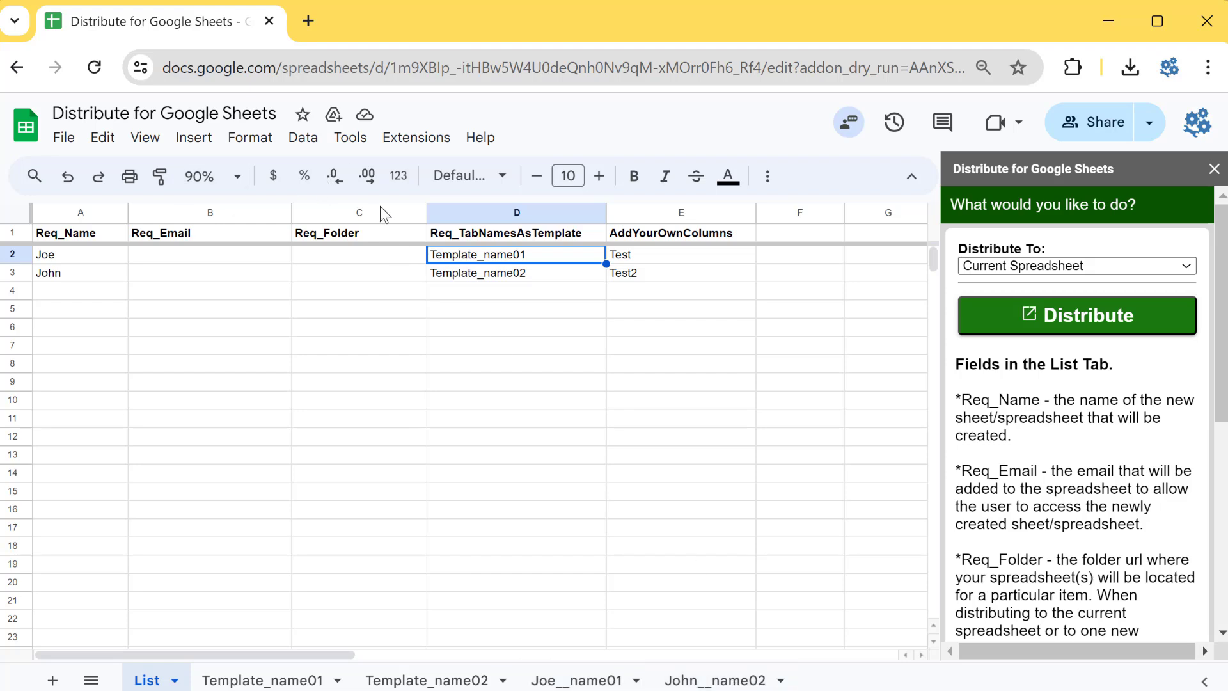
click(547, 402)
click(512, 238)
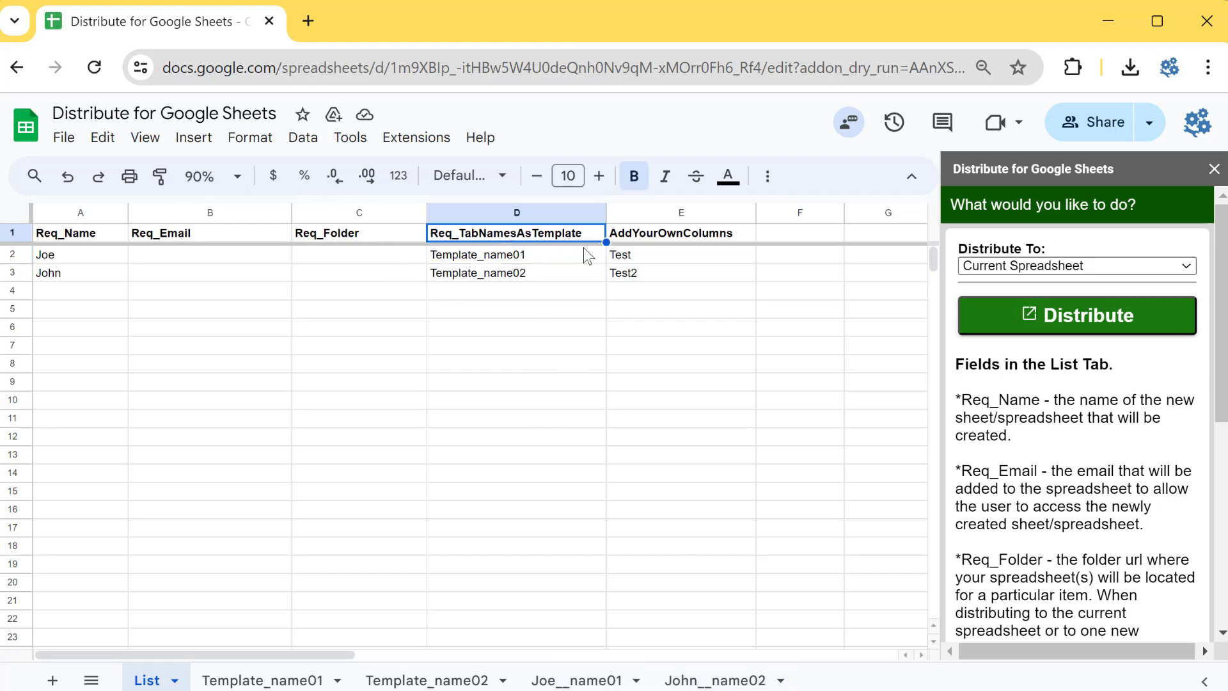
click(651, 259)
drag(85, 255, 668, 261)
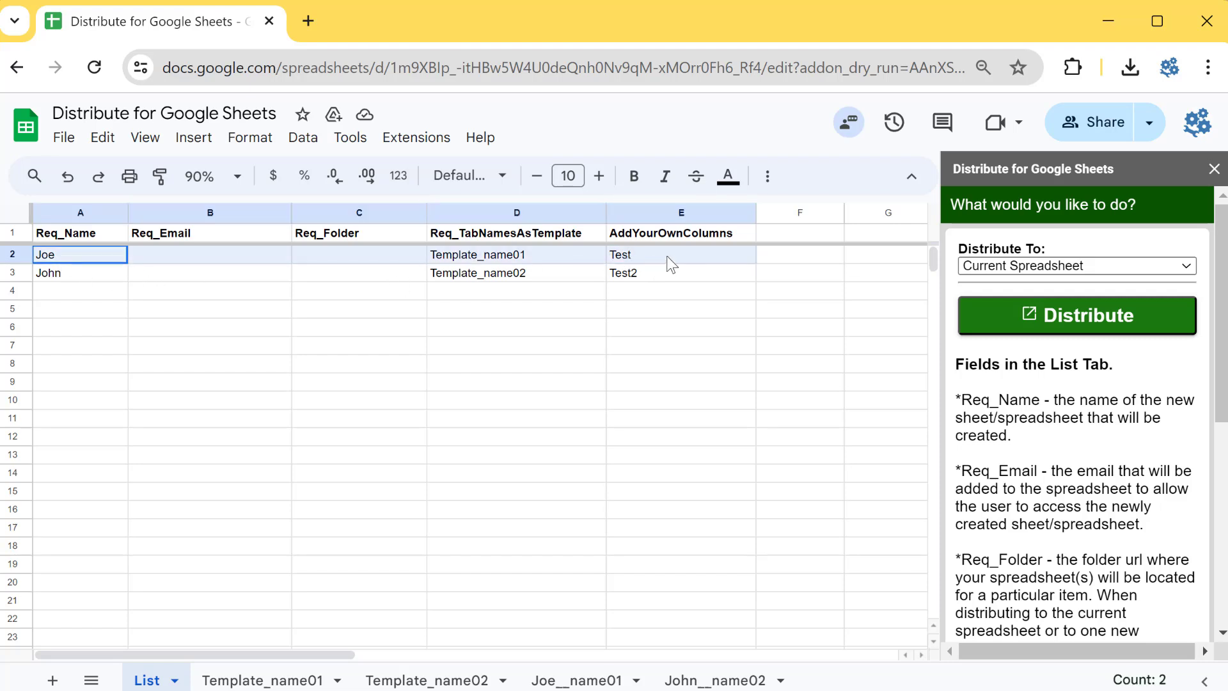
click(665, 250)
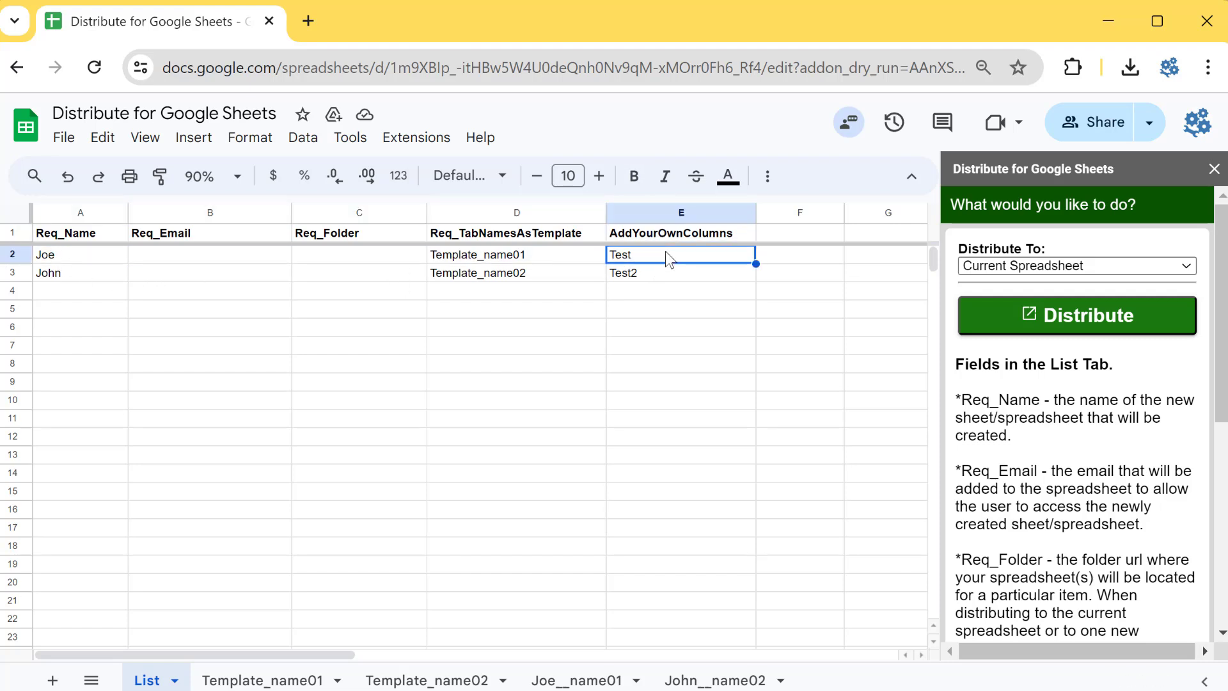
Step: Compare the two generated sheets with their source tabs, Template_name01 and Template_name02
click(576, 680)
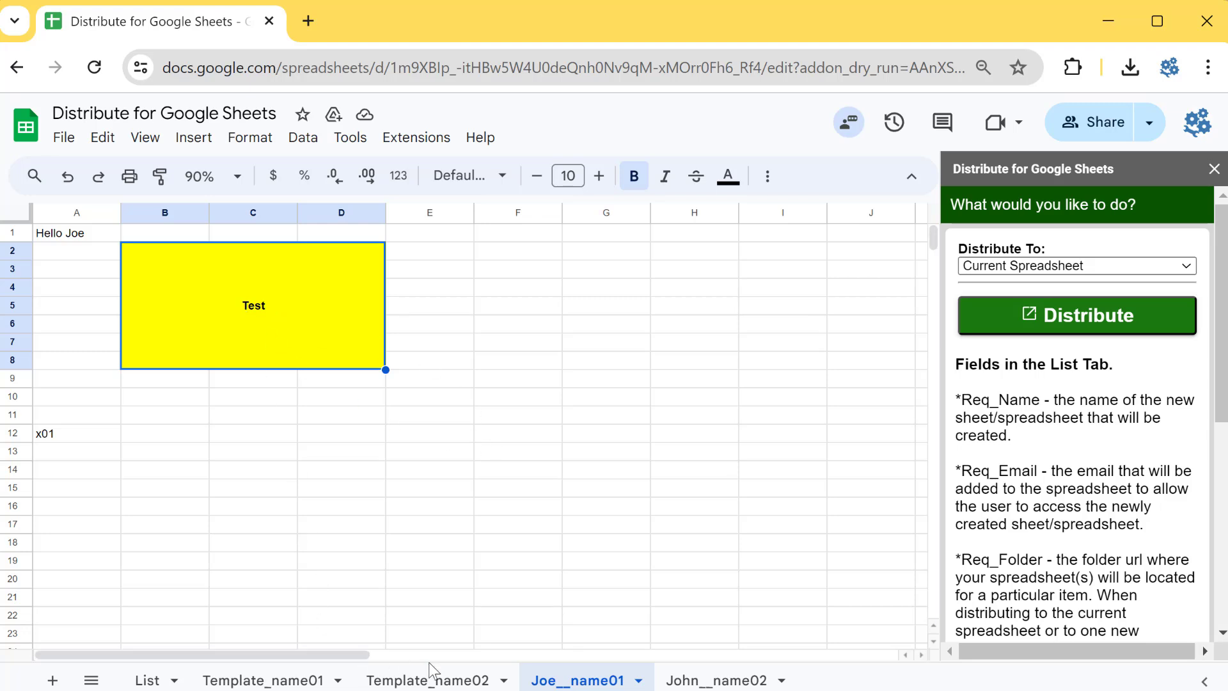
click(426, 680)
click(313, 681)
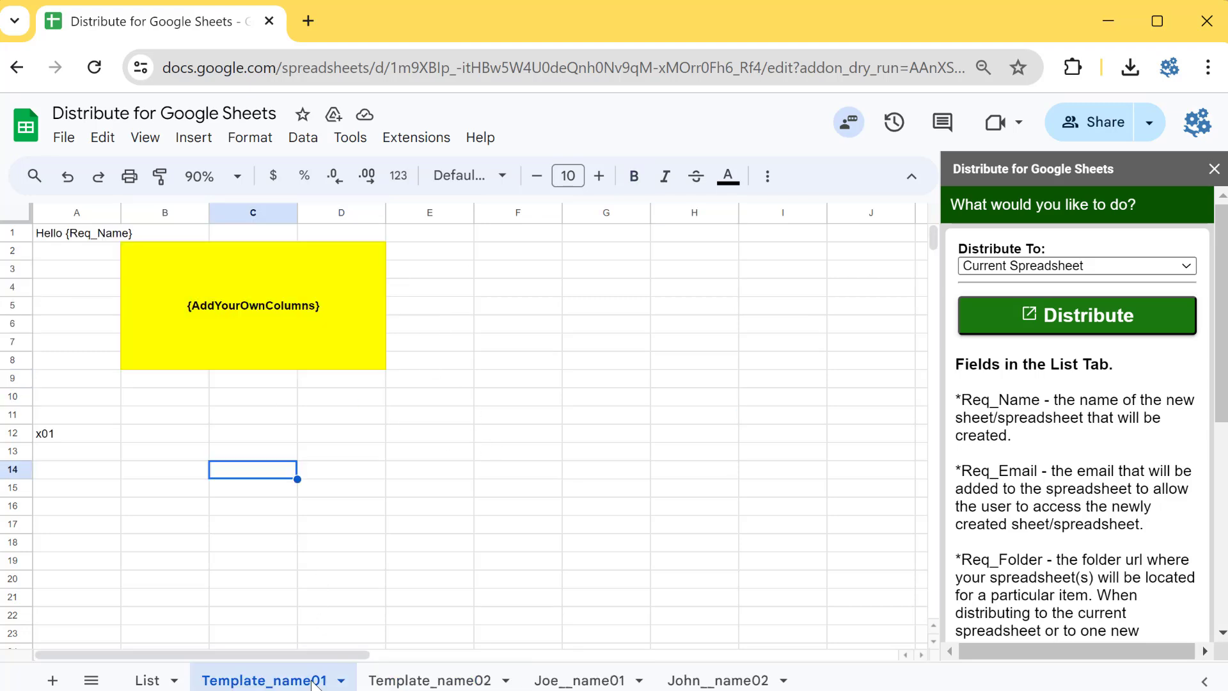
click(424, 681)
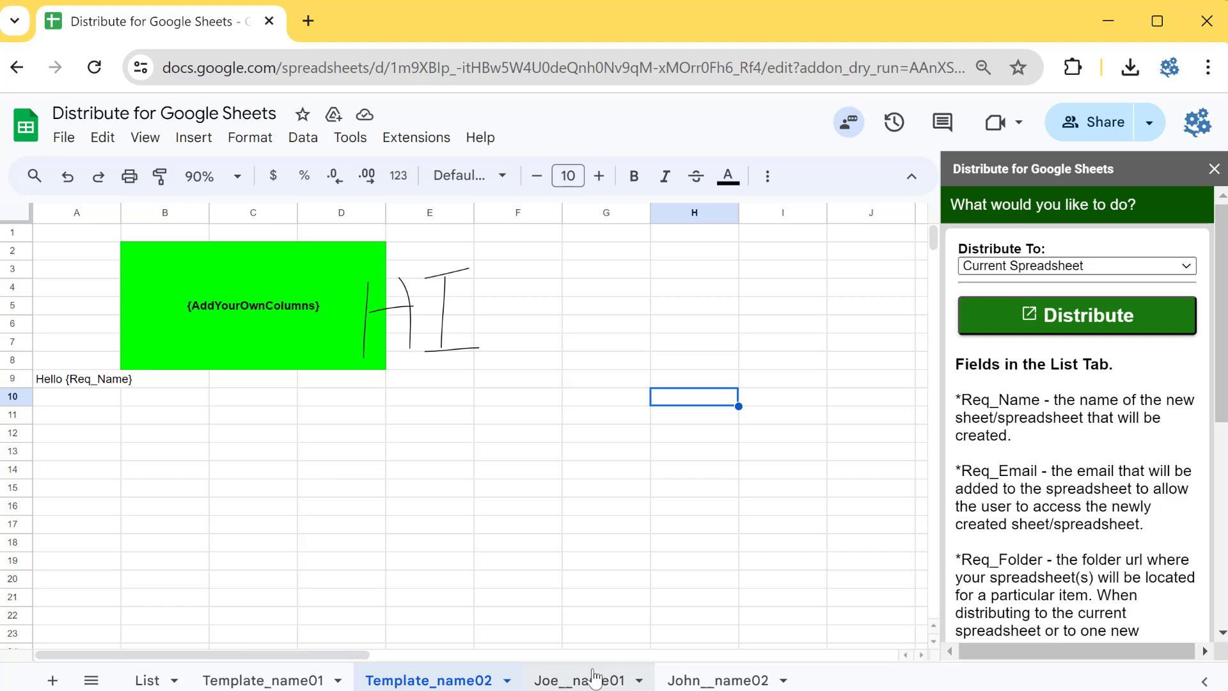
click(716, 680)
click(270, 302)
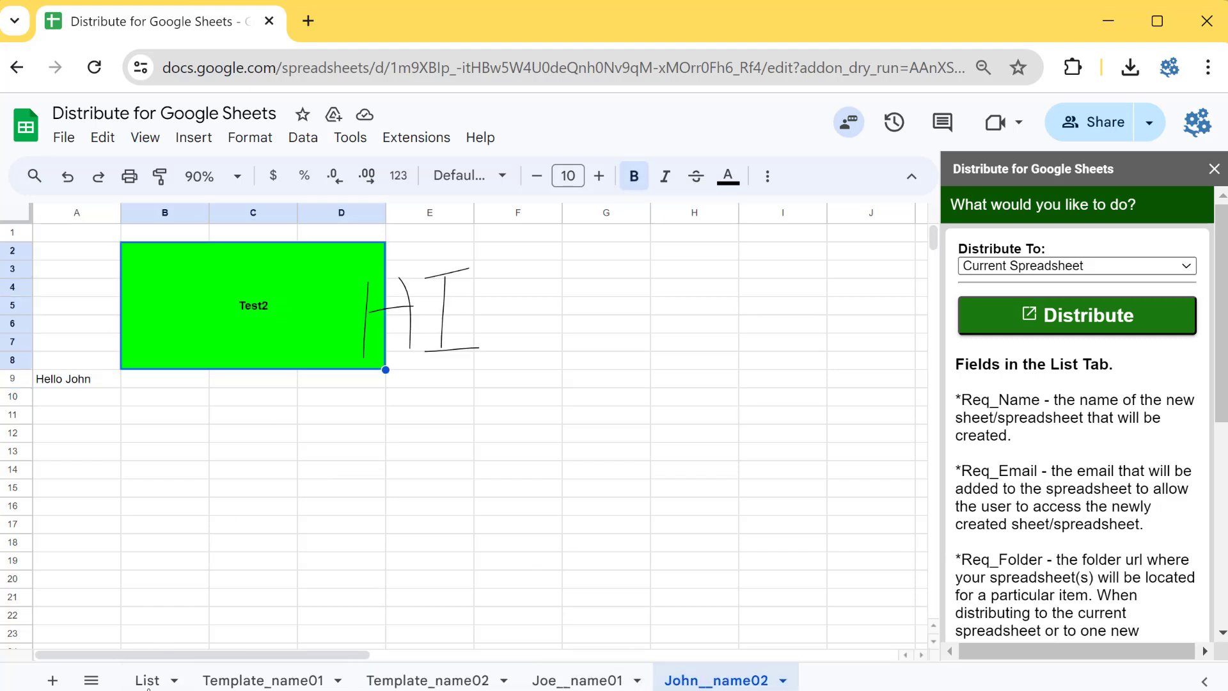
Step: Return to the List tab and examine the second listed row's AddYourOwnColumns, template and name entries
click(149, 684)
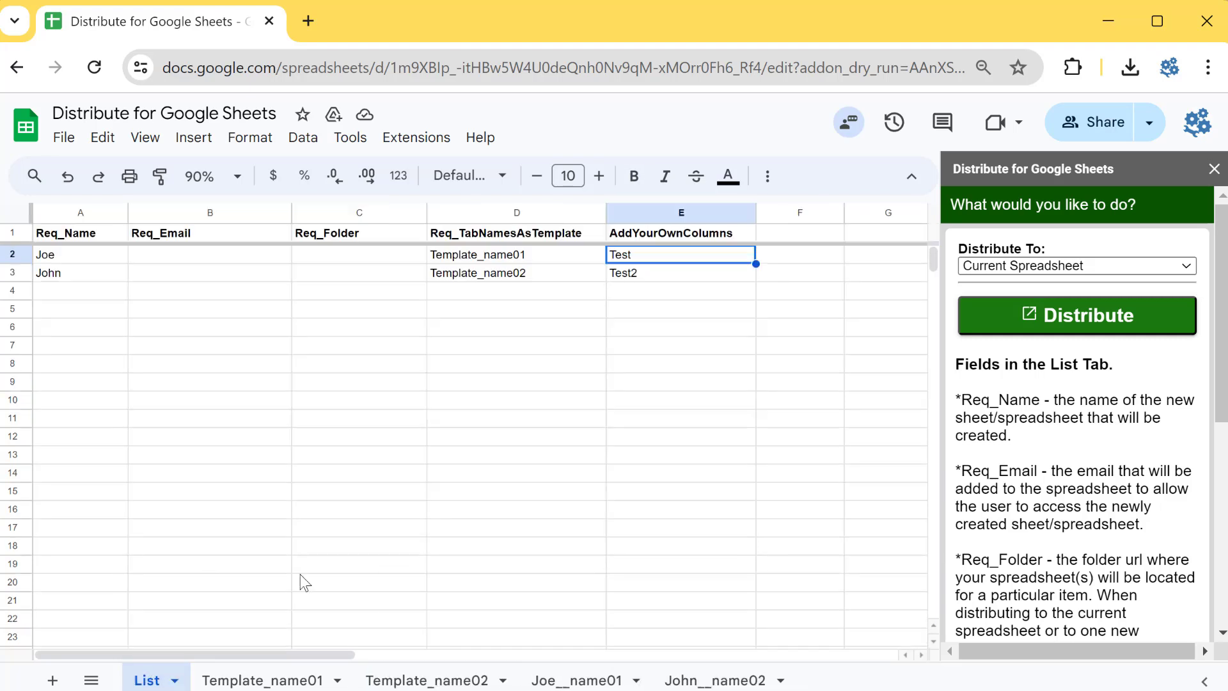
click(652, 276)
click(663, 255)
click(675, 279)
click(576, 339)
click(481, 281)
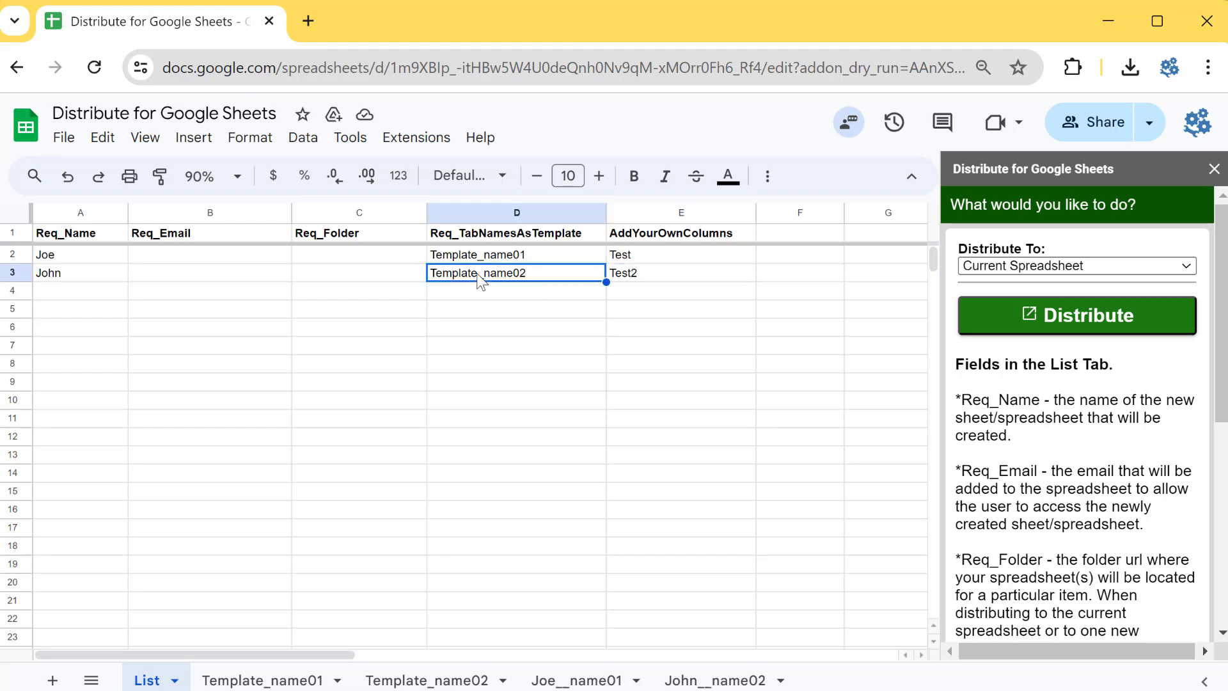
click(75, 286)
click(76, 274)
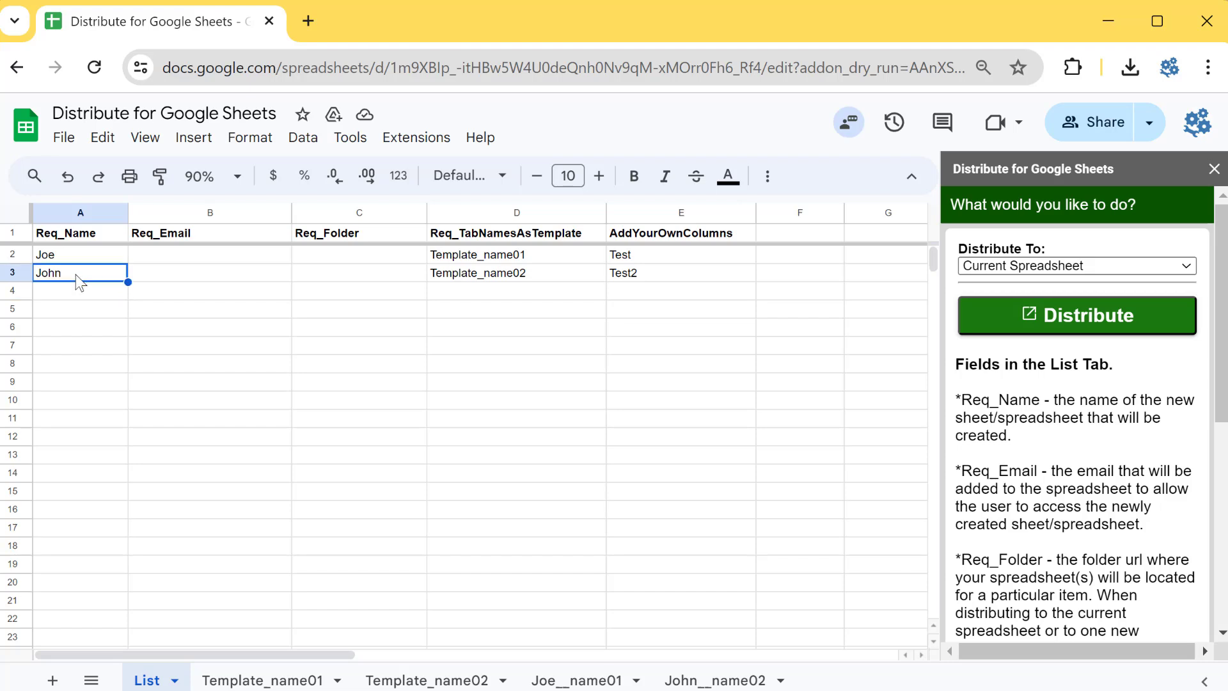
Step: Append ",Template_name01" to Template_name02 in cell D3 of the List tab and widen column D to fit the text
click(528, 254)
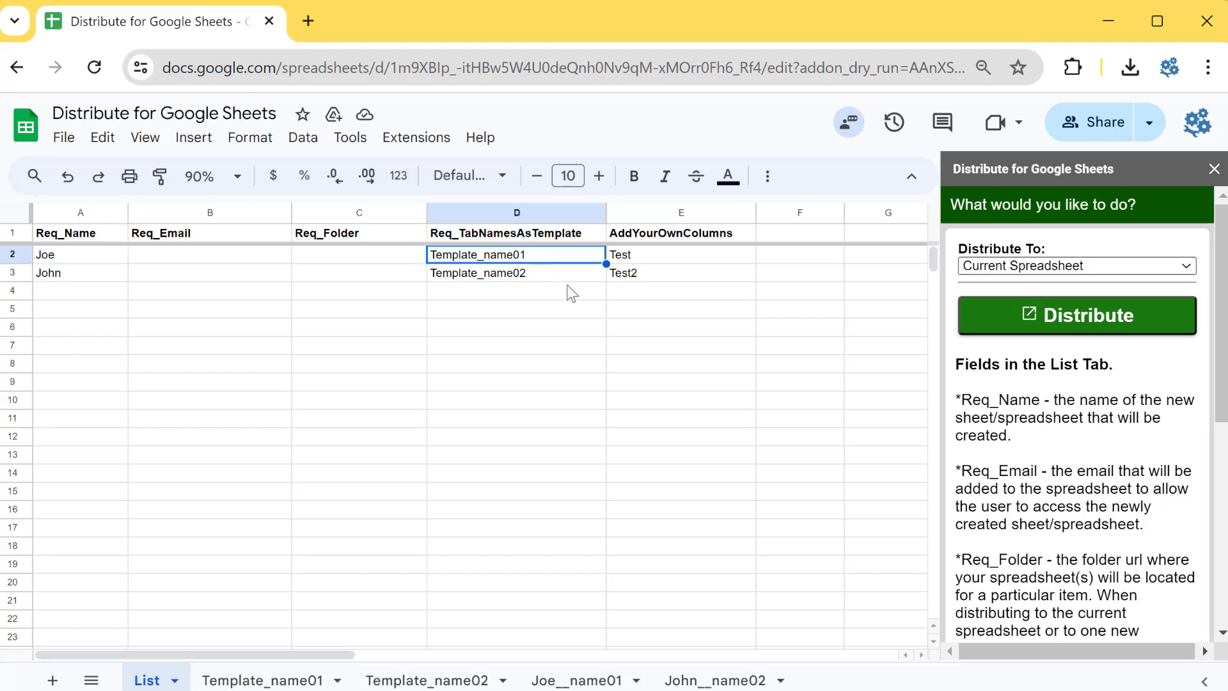
double_click(549, 275)
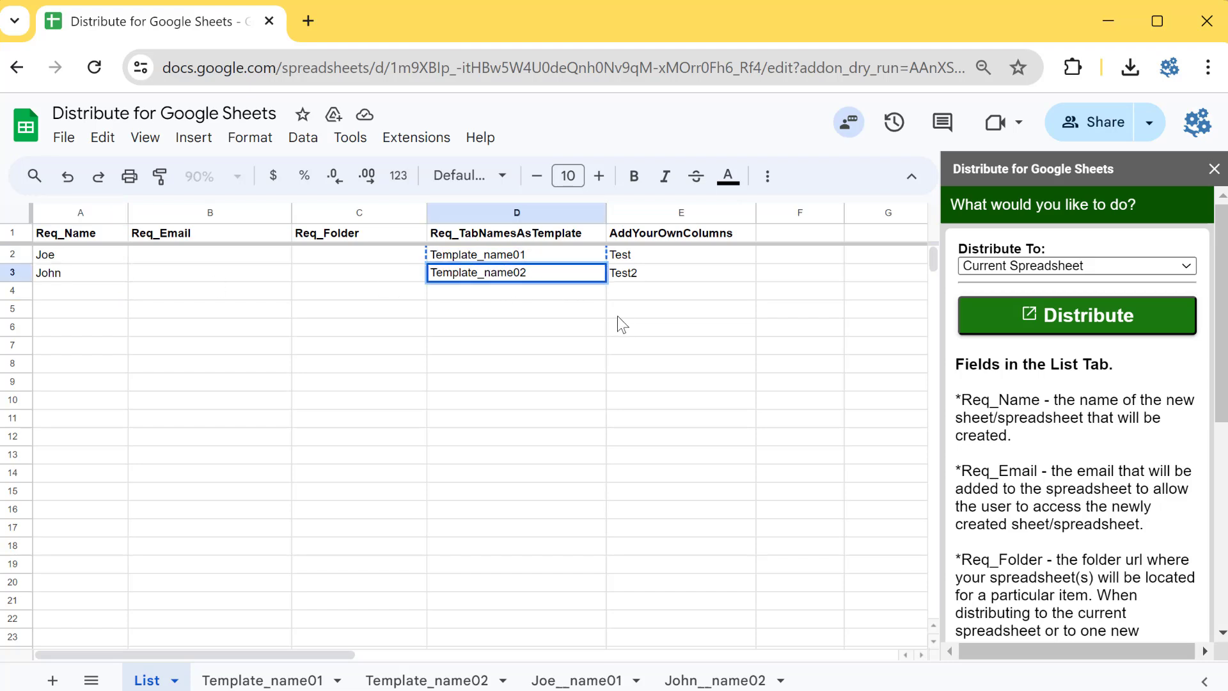
text(,)
key(ctrl+v)
key(Return)
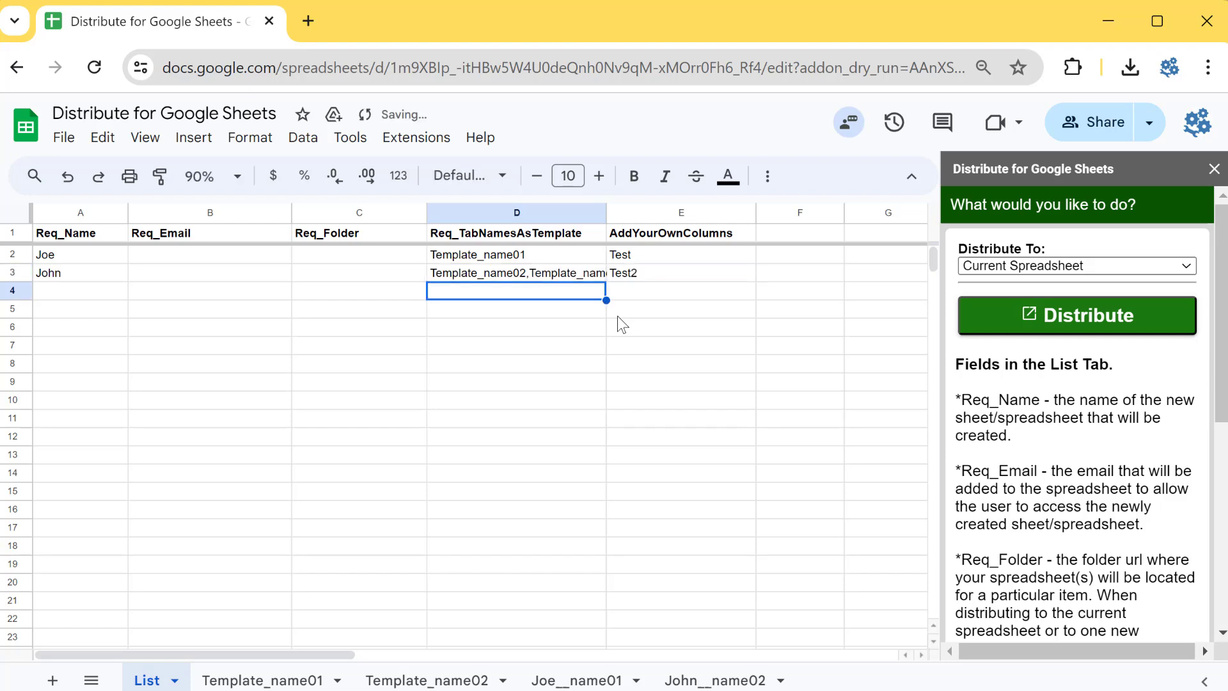
drag(606, 212, 658, 212)
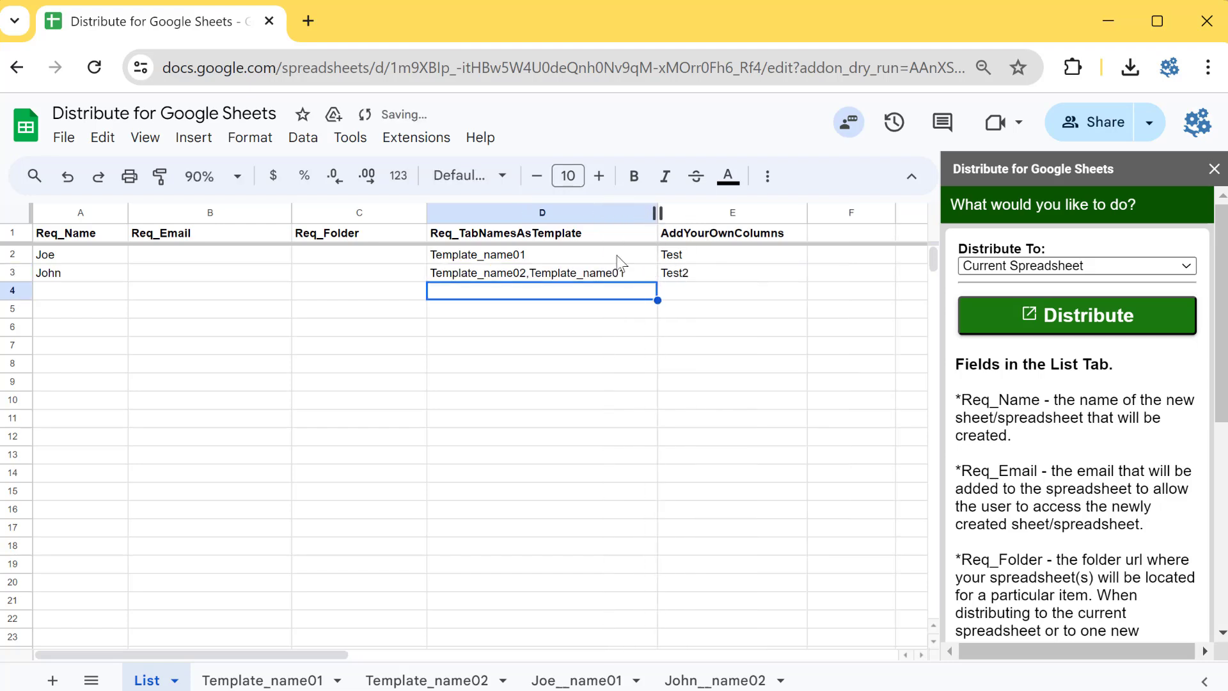
click(515, 332)
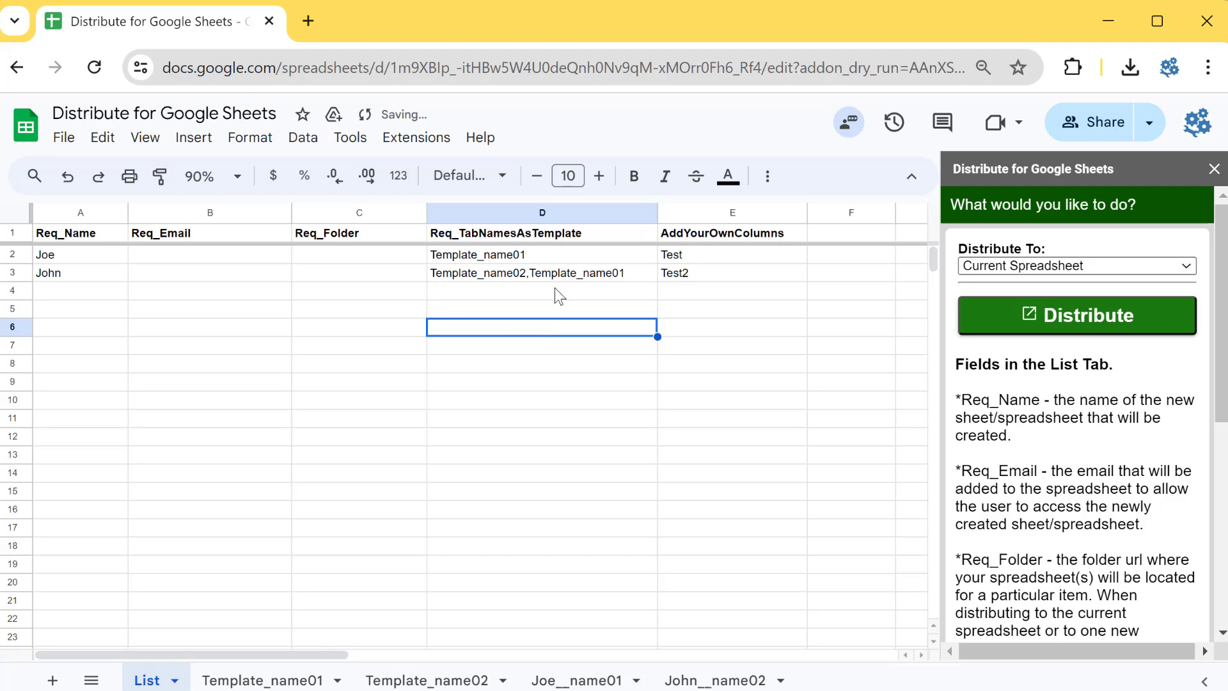
Step: Delete both previously generated sheets, the ones ending in __name01 and __name02, keeping the List and template tabs
click(579, 680)
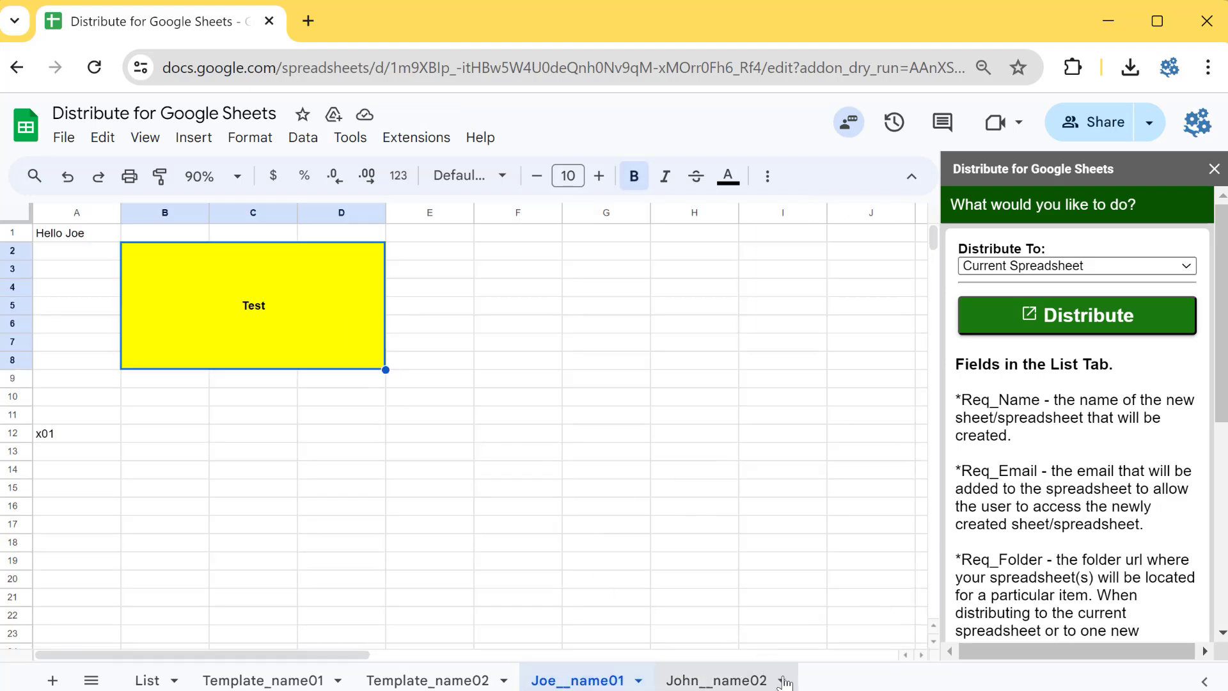
click(782, 680)
click(716, 344)
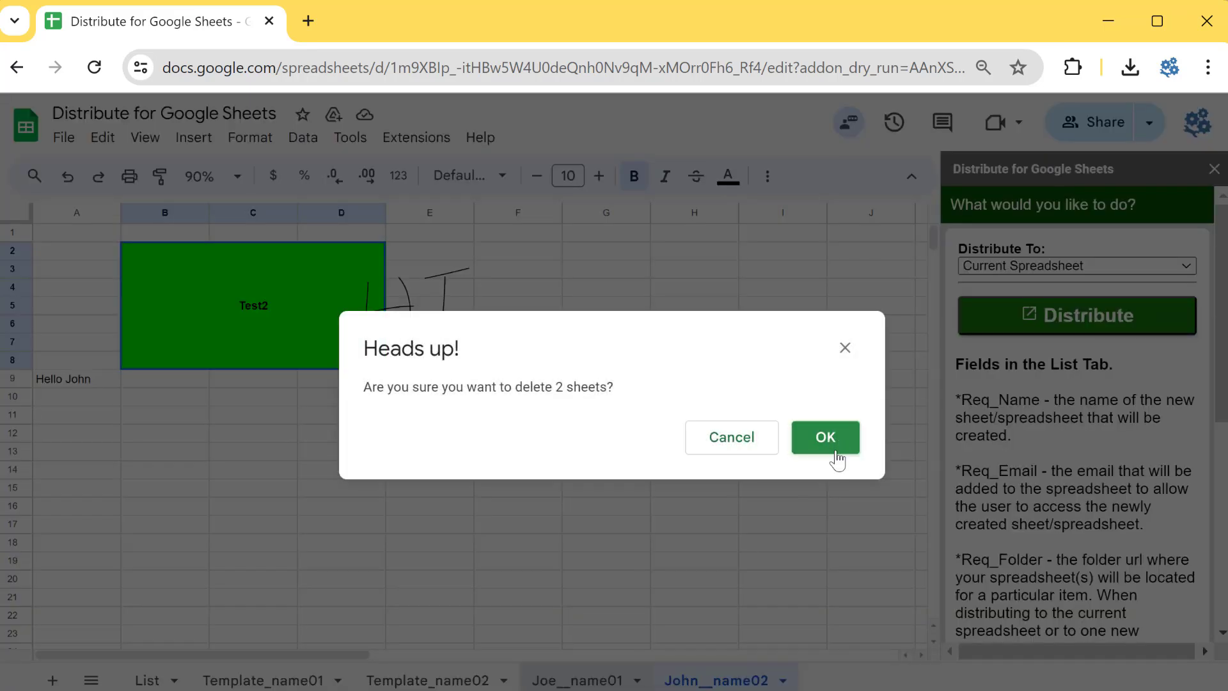
click(831, 435)
Step: Distribute the templates for the listed rows again, with Current Spreadsheet as the destination
click(723, 476)
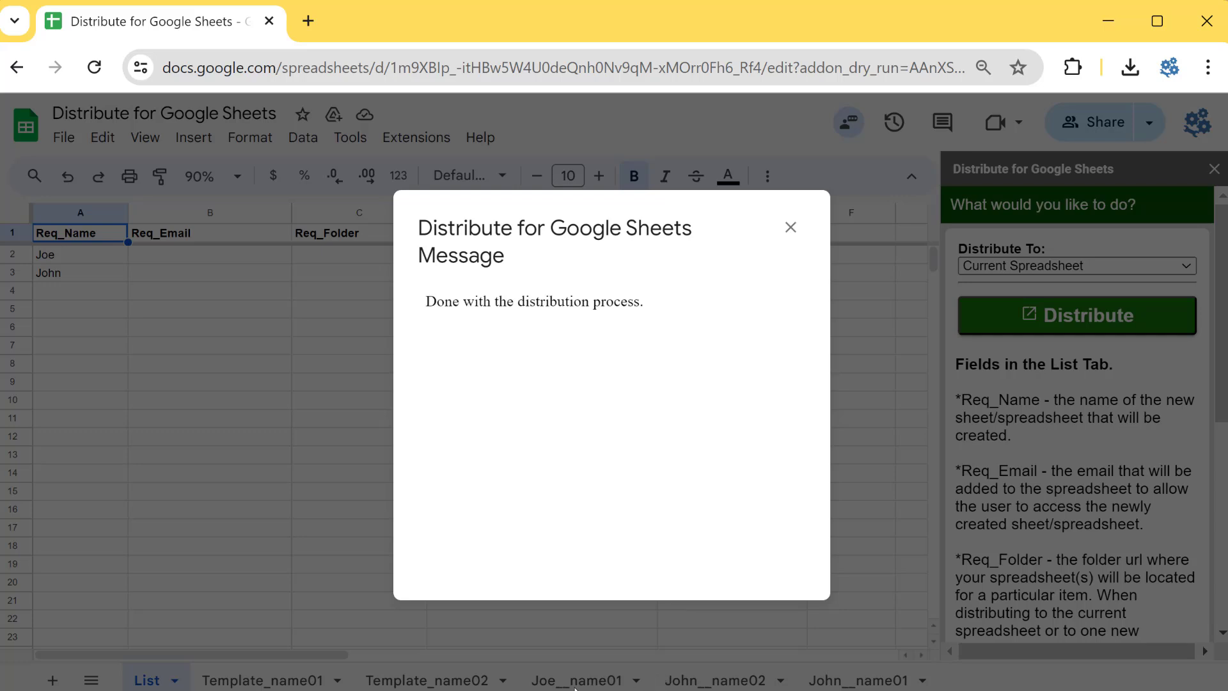
click(791, 227)
Step: Inspect the newly generated sheets, comparing the first row's single sheet with the second row's __name02 and __name01 sheets
click(607, 682)
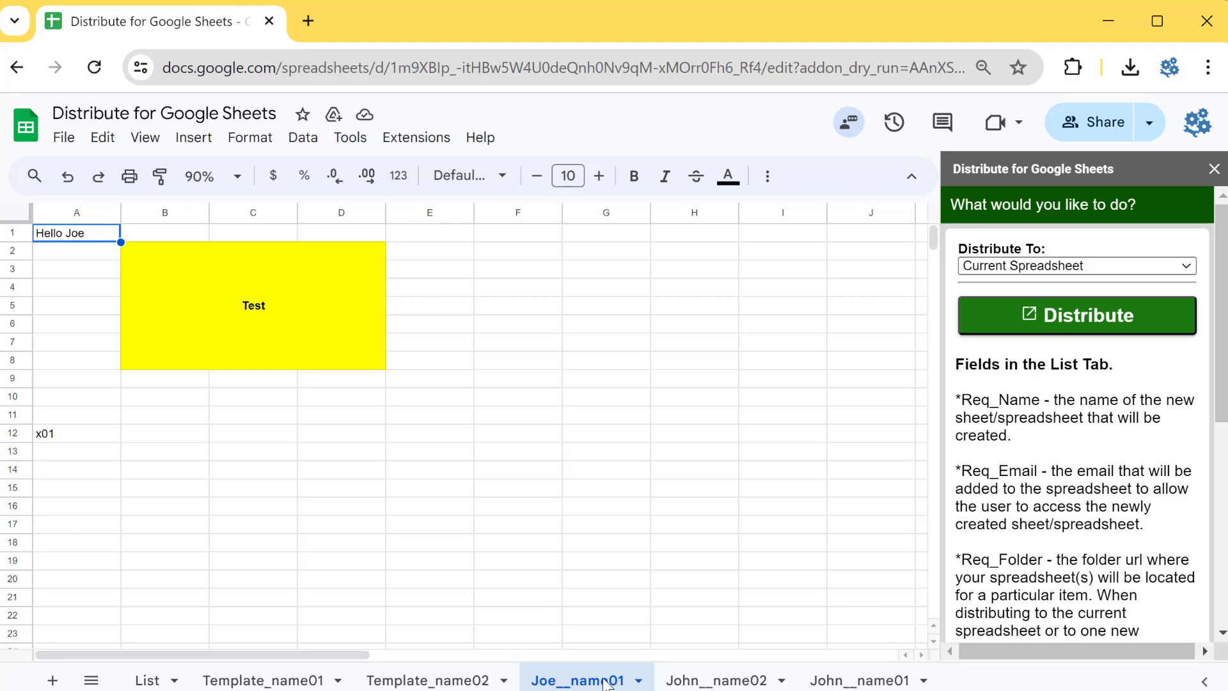
click(714, 681)
click(838, 683)
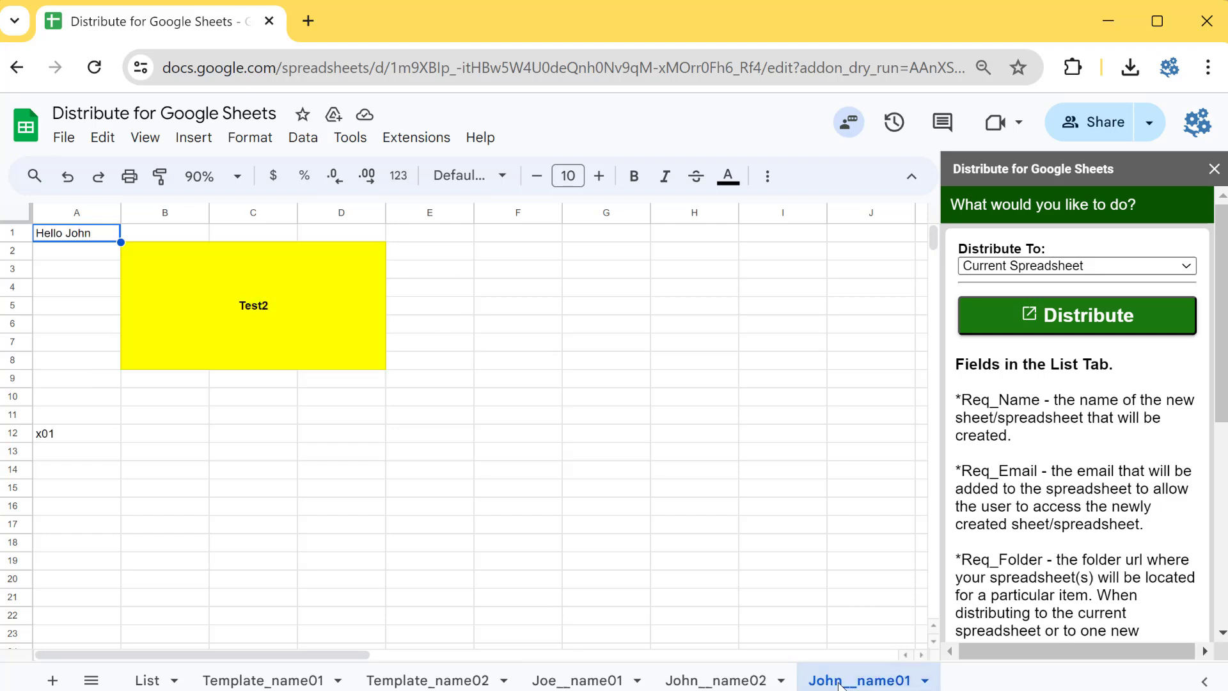
click(231, 309)
click(84, 235)
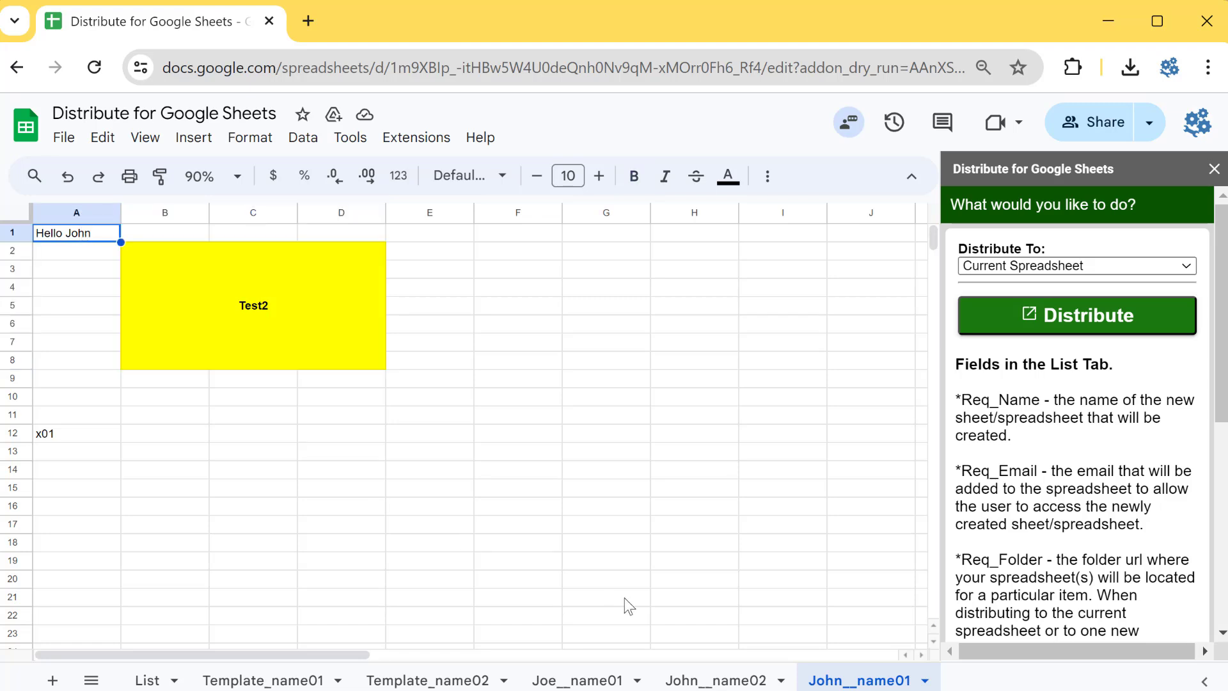
click(582, 681)
click(259, 345)
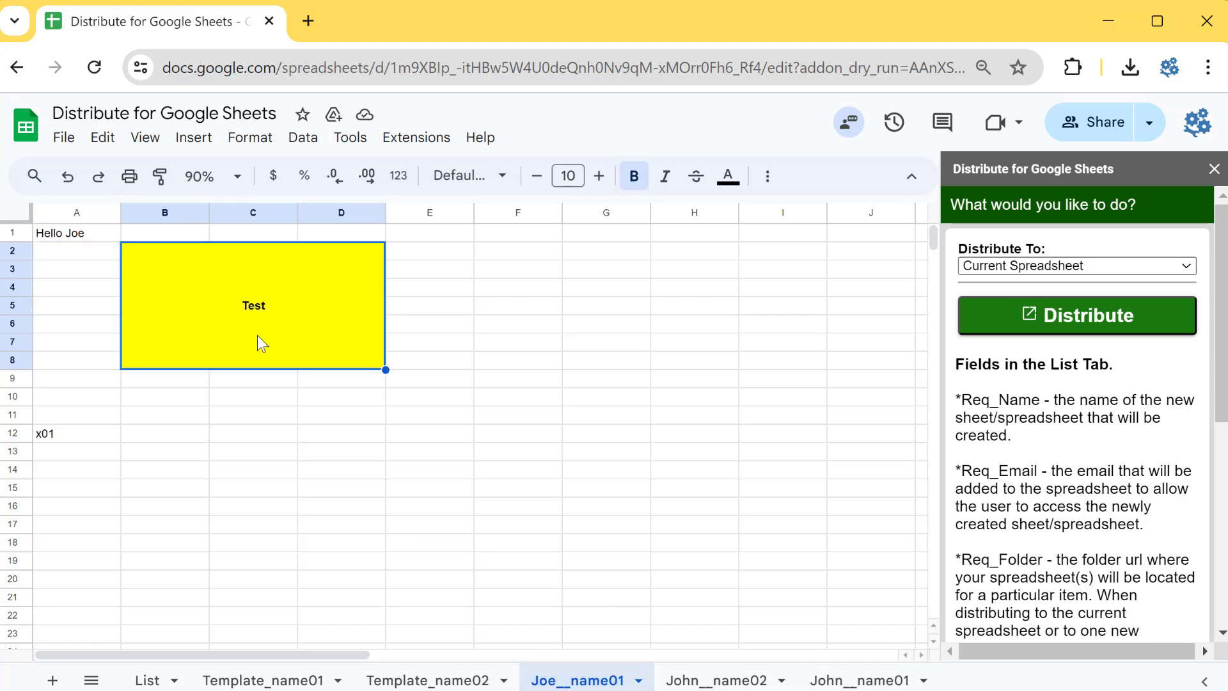
click(681, 528)
click(740, 681)
click(860, 681)
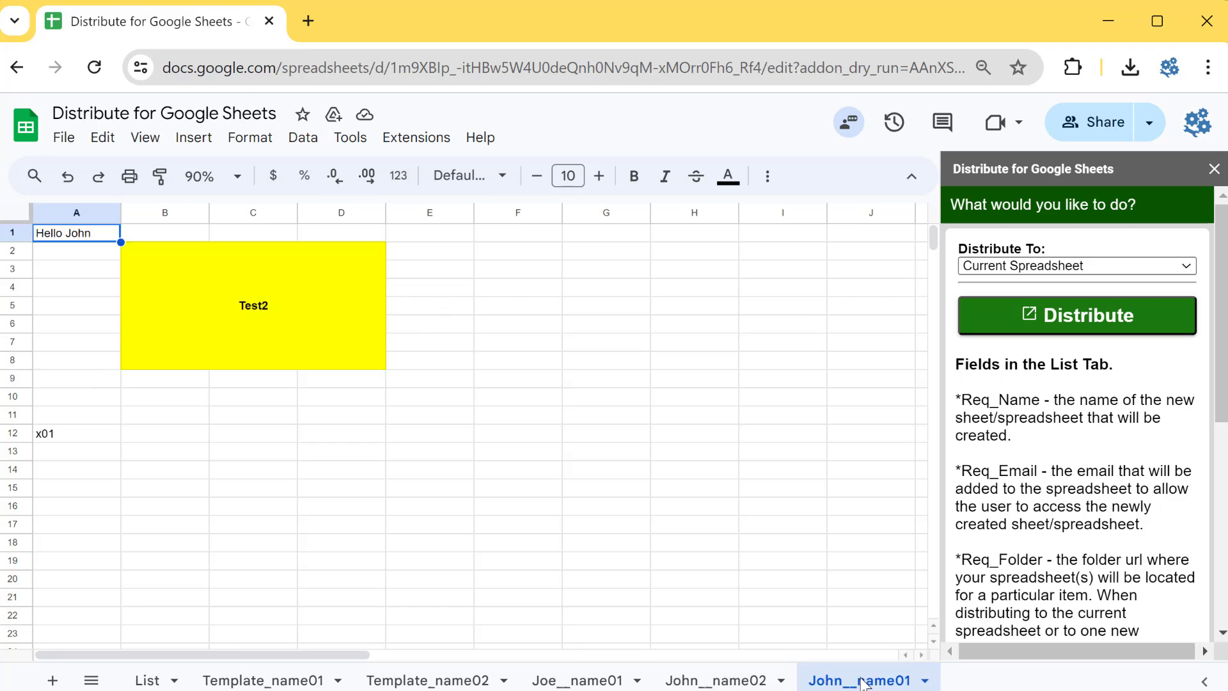
click(755, 682)
click(294, 303)
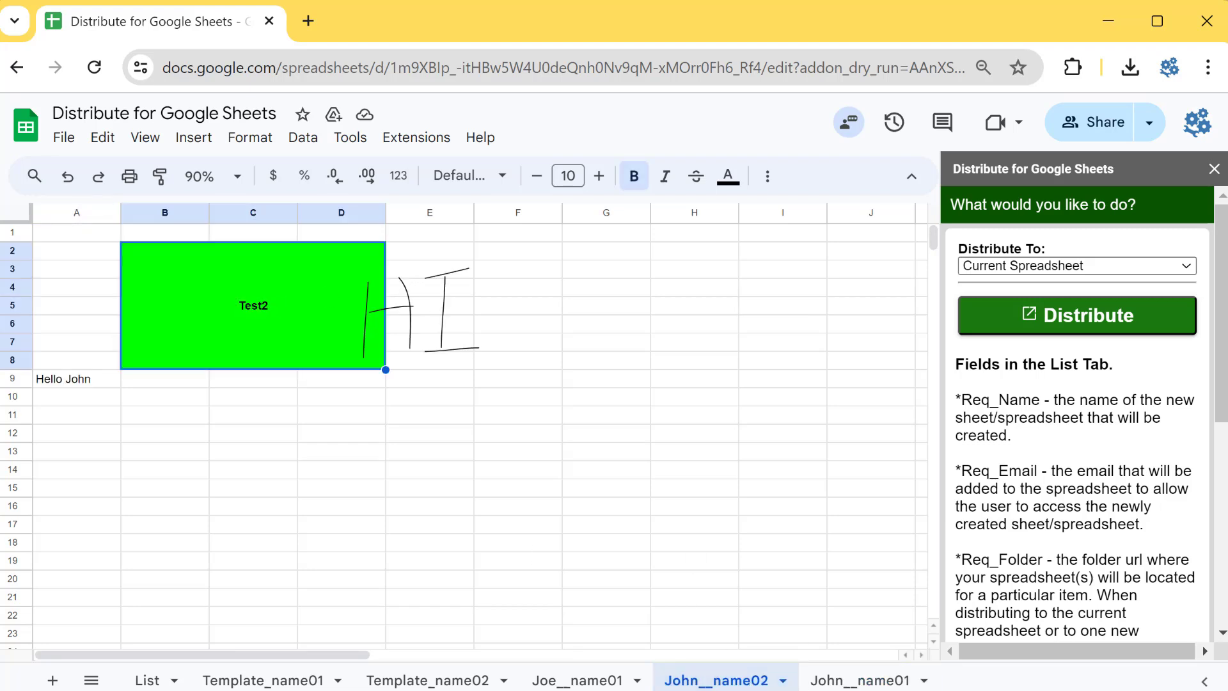
click(860, 681)
click(211, 286)
click(377, 477)
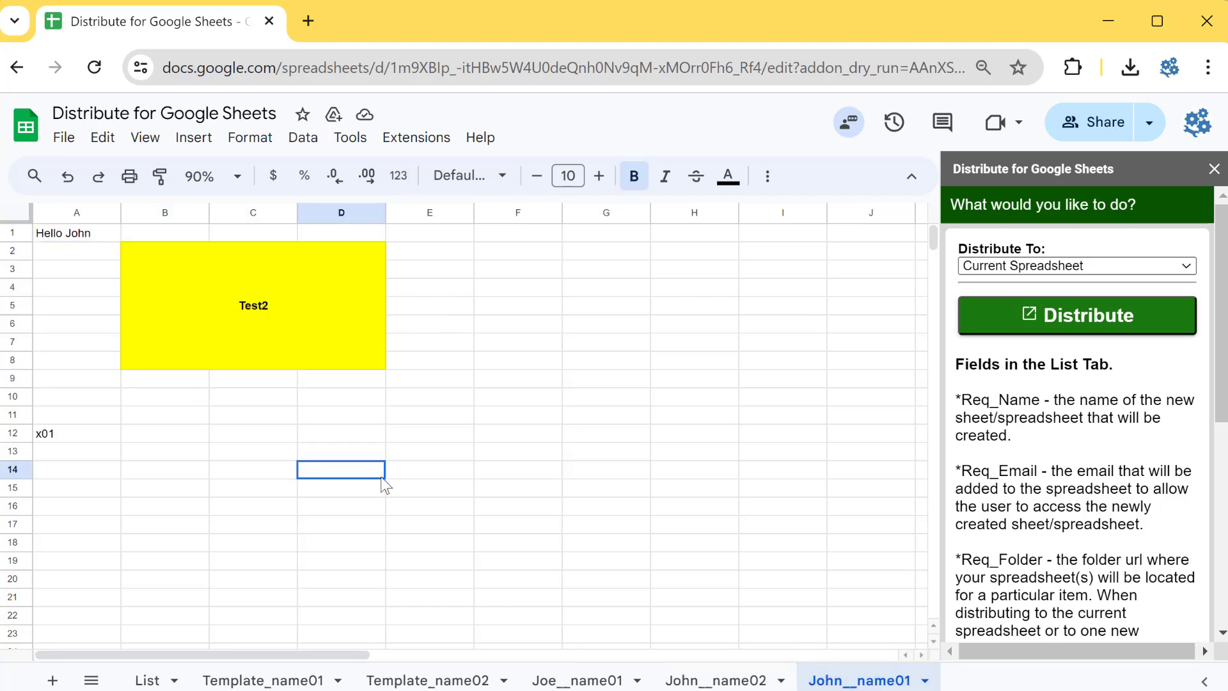
click(670, 682)
click(598, 681)
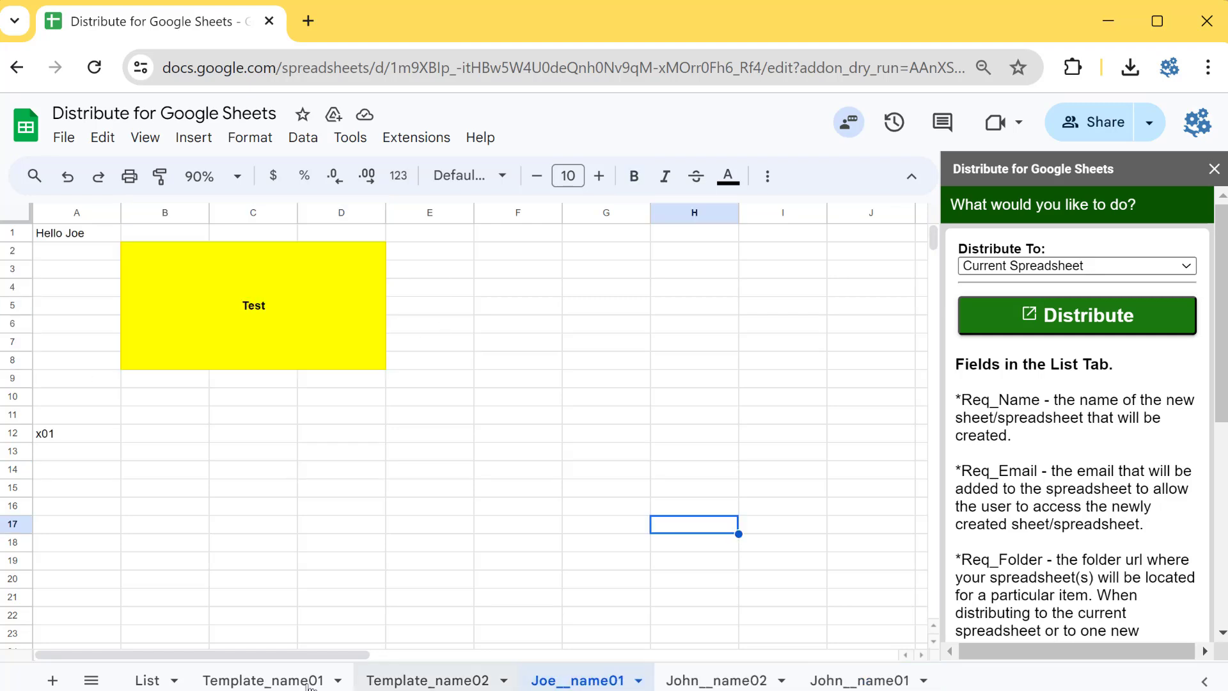
Step: Check column F of the List tab as space for further custom columns and the {AddYourOwnColumns} placeholder in Template_name01
click(156, 679)
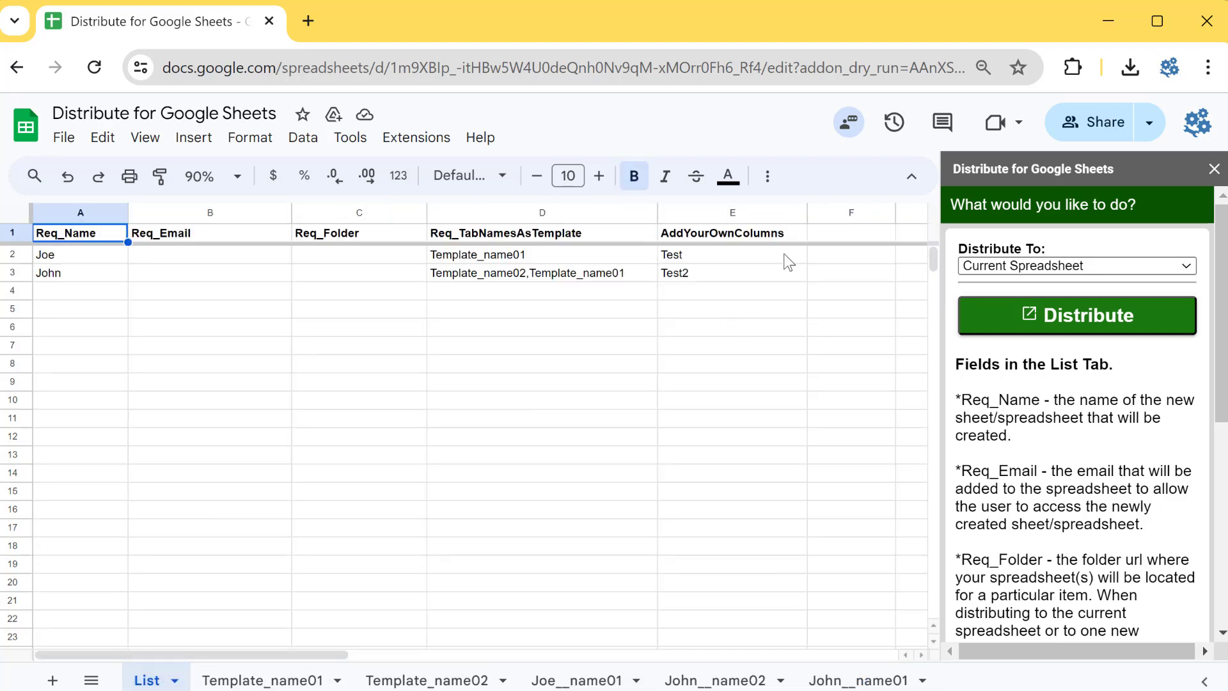
click(858, 234)
click(855, 275)
click(856, 366)
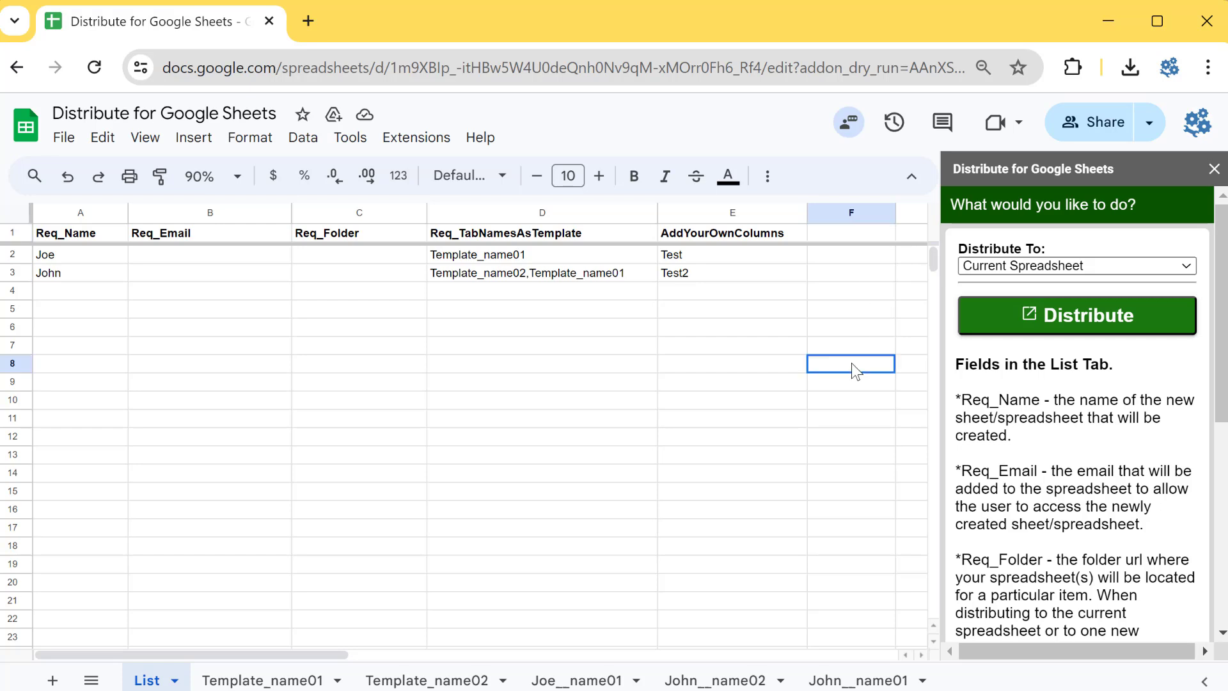
click(275, 680)
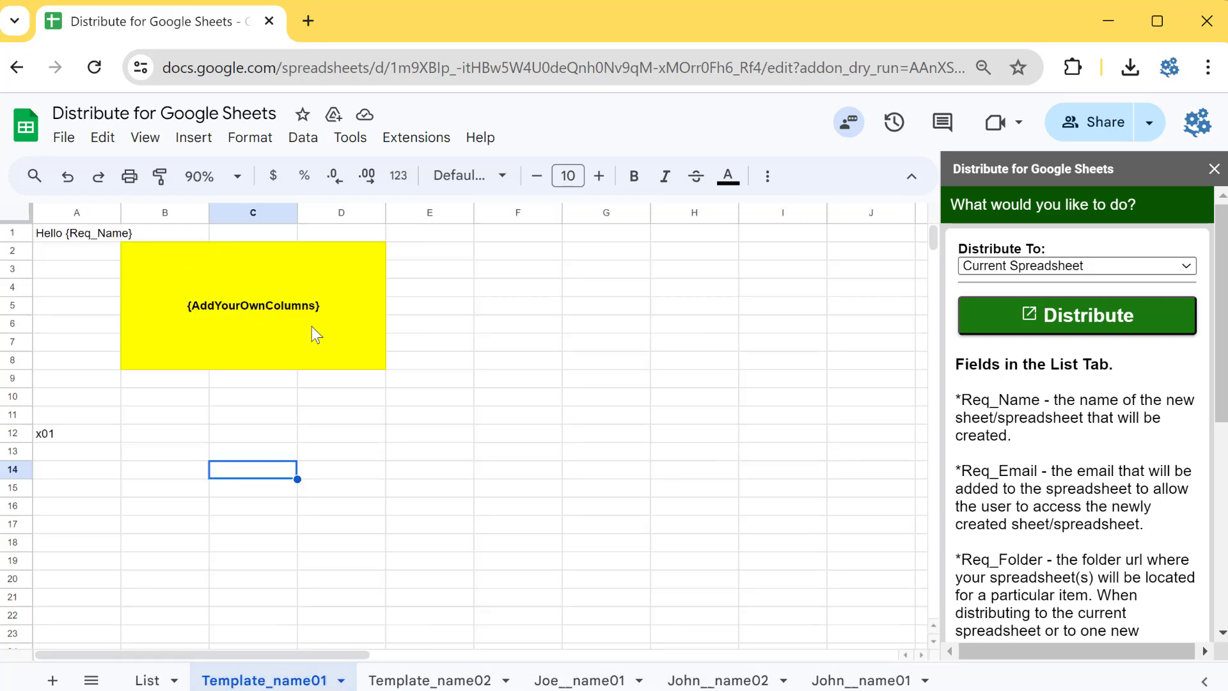
click(335, 316)
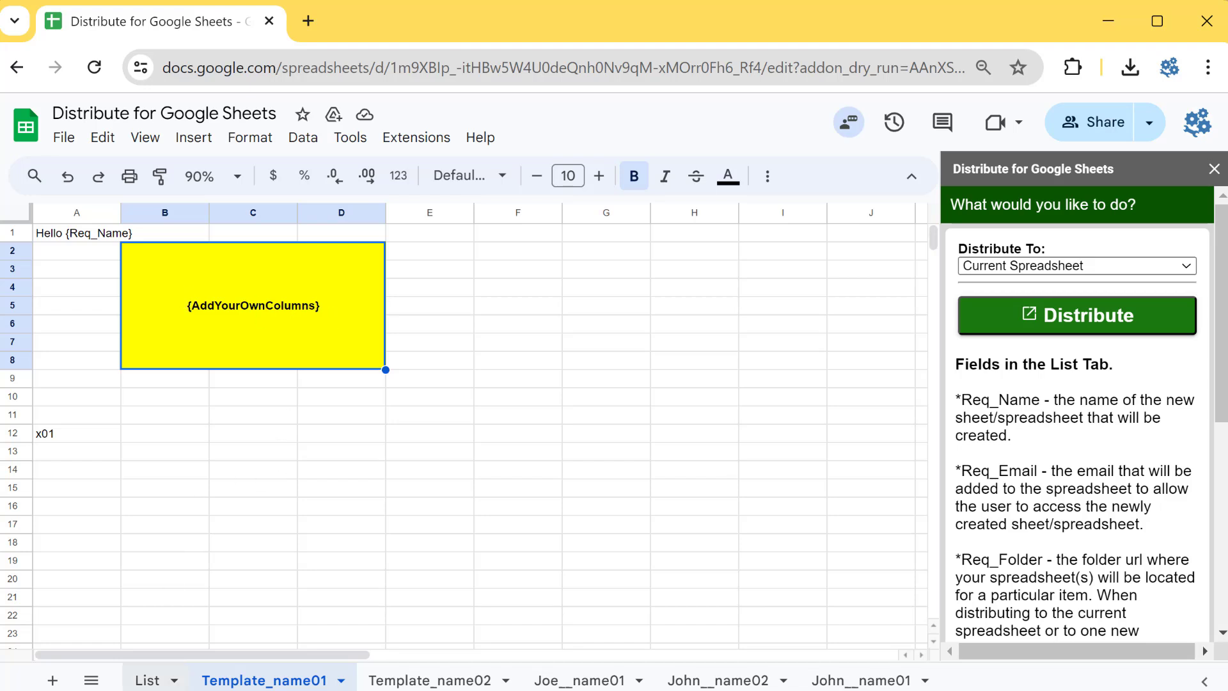
Step: Append a {Req_TabNamesAsTemplate} placeholder after {AddYourOwnColumns} in the yellow merged cell of Template_name01, matching the List tab's column header
click(160, 682)
click(277, 682)
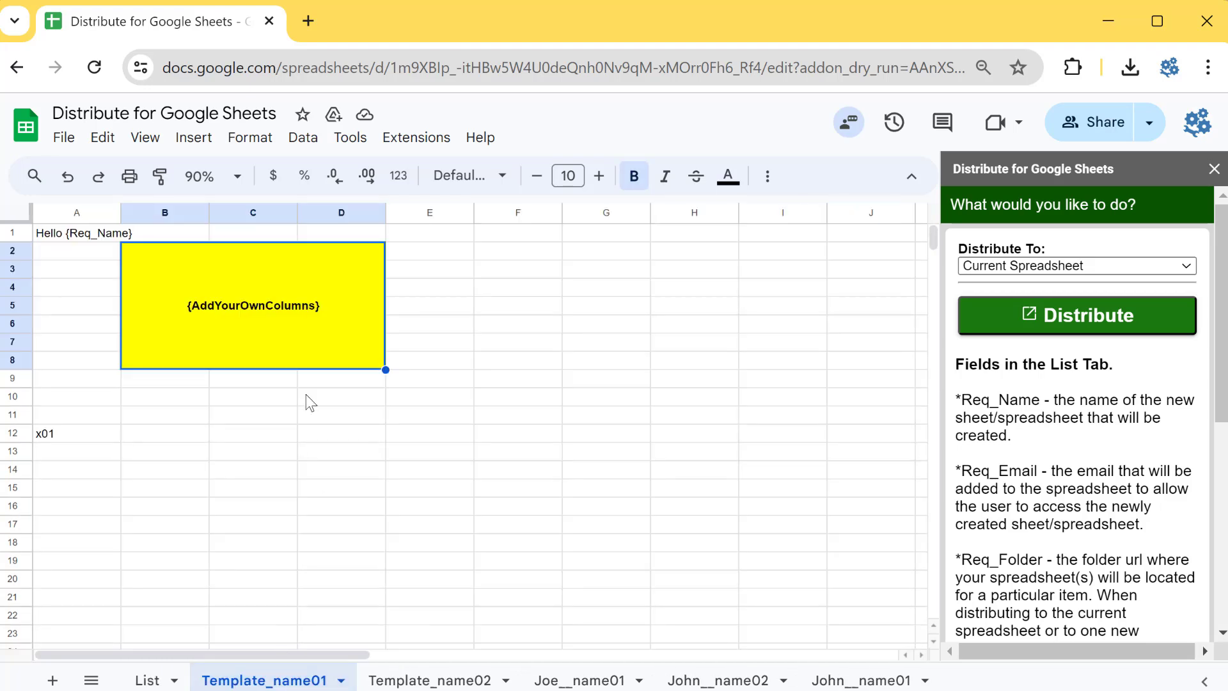
double_click(317, 310)
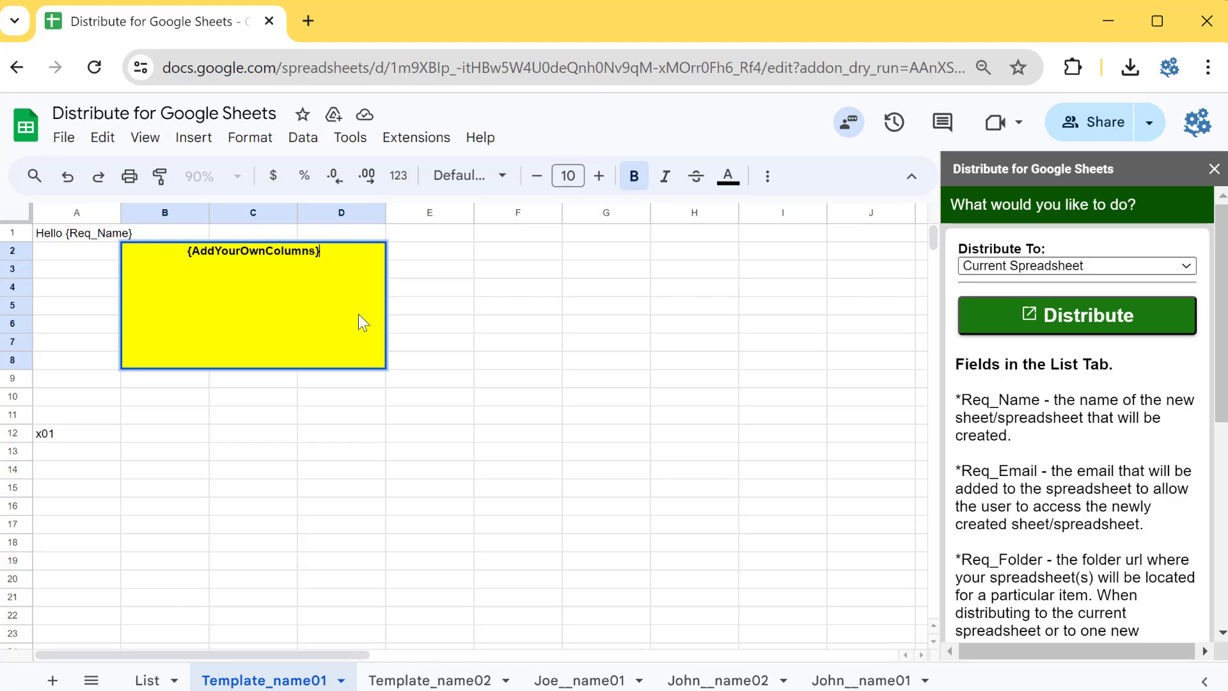
text({REQ)
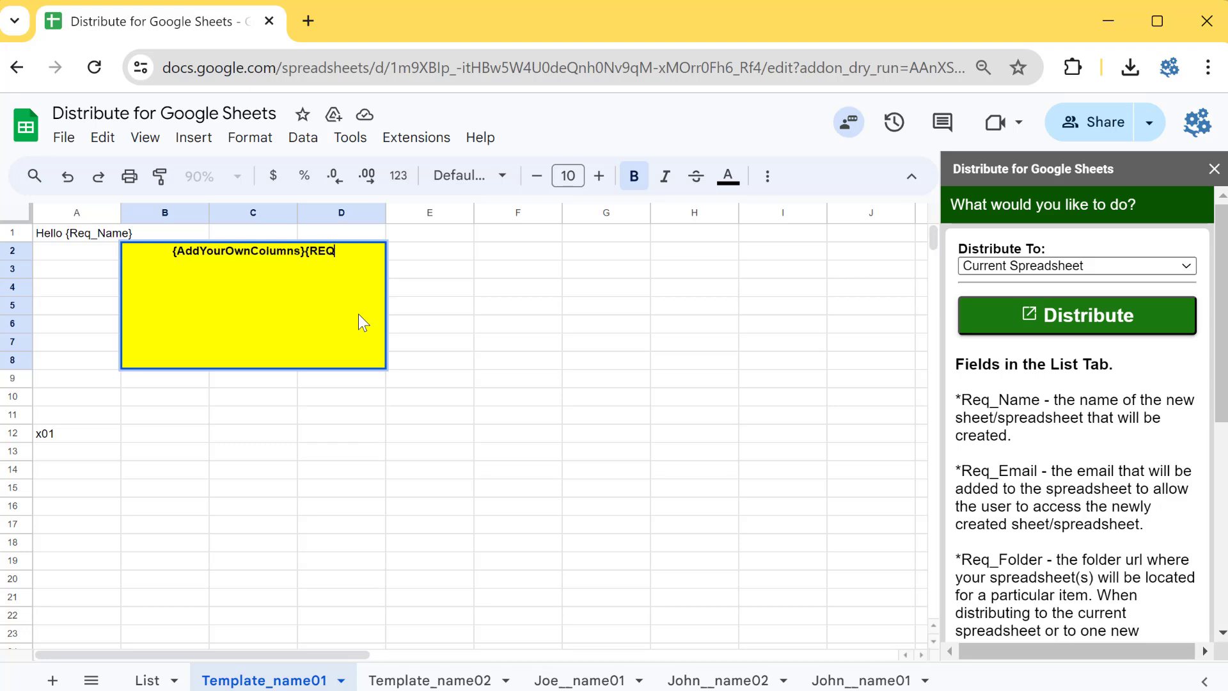
click(148, 681)
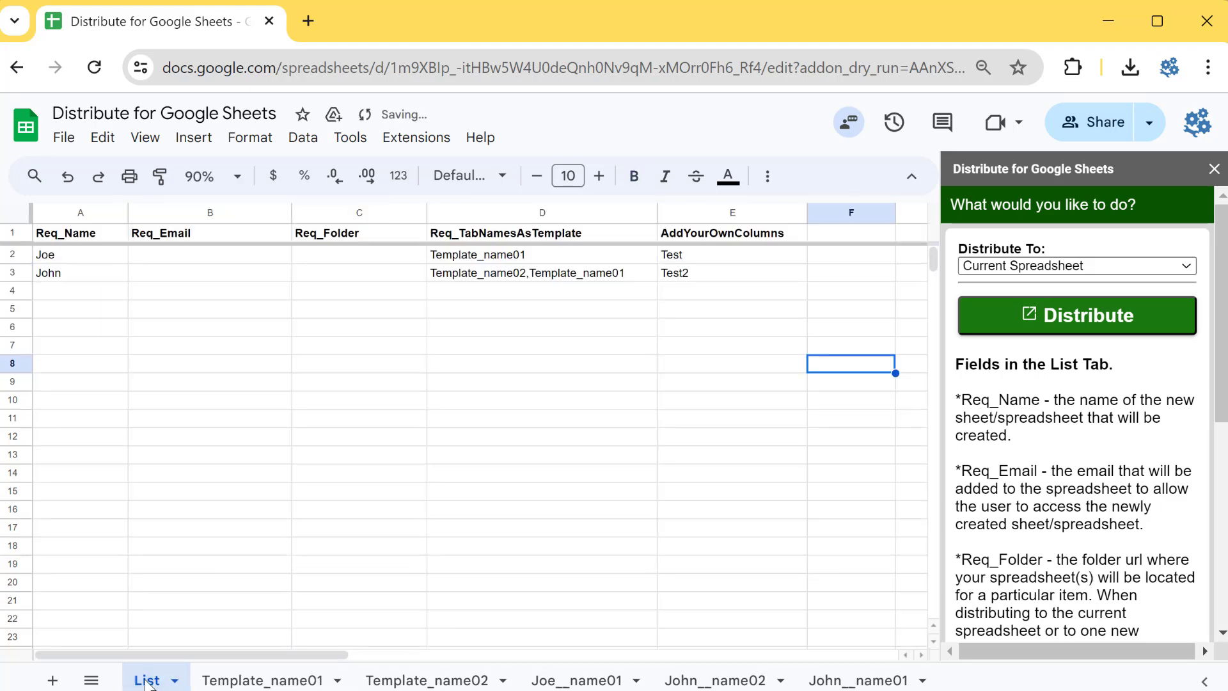
click(481, 237)
click(262, 679)
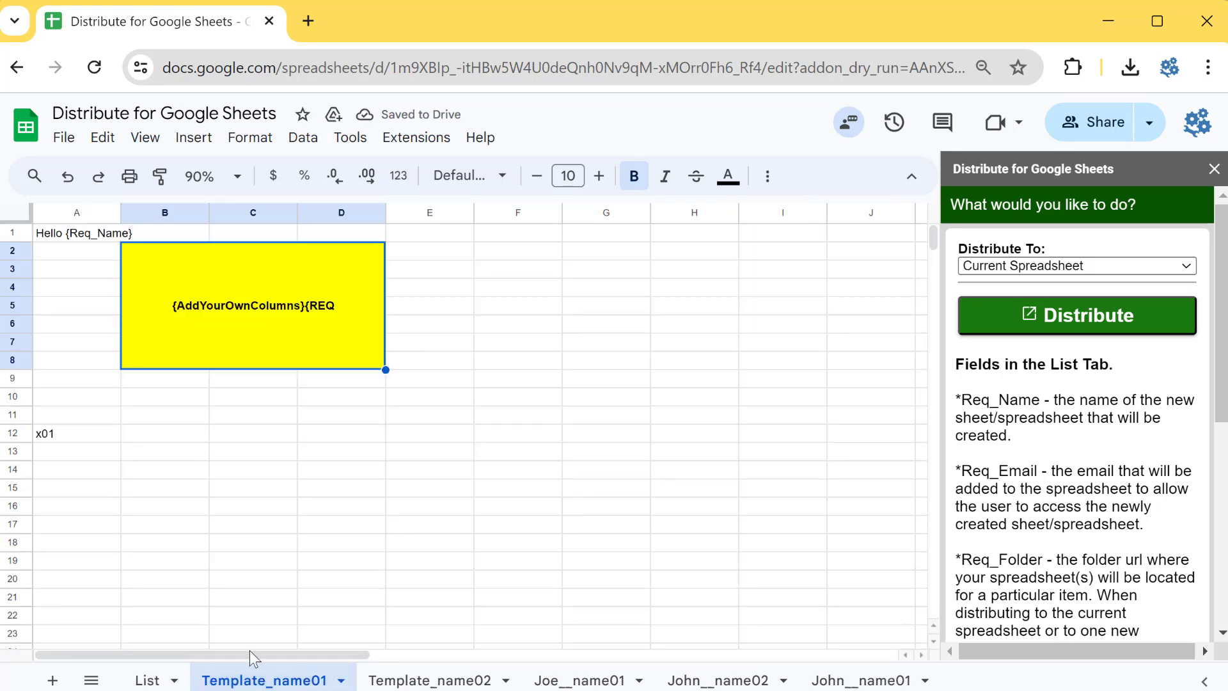
double_click(336, 298)
double_click(320, 252)
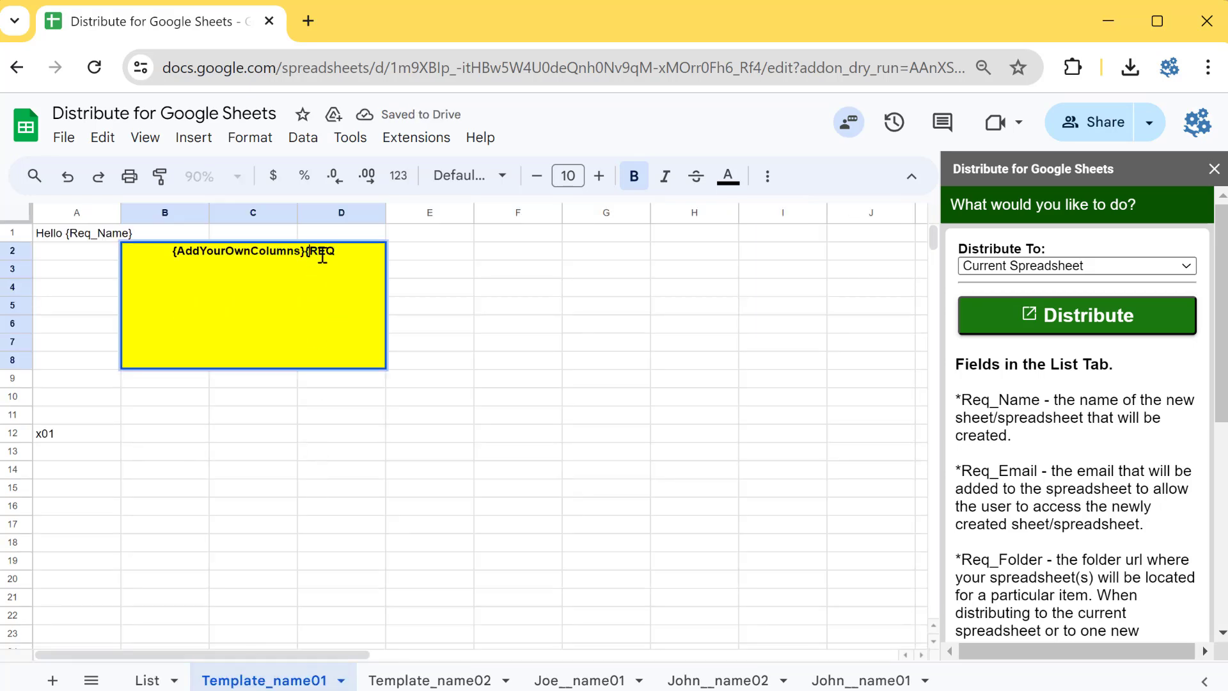
text(Req_TabNamesAsTemplate)
text(})
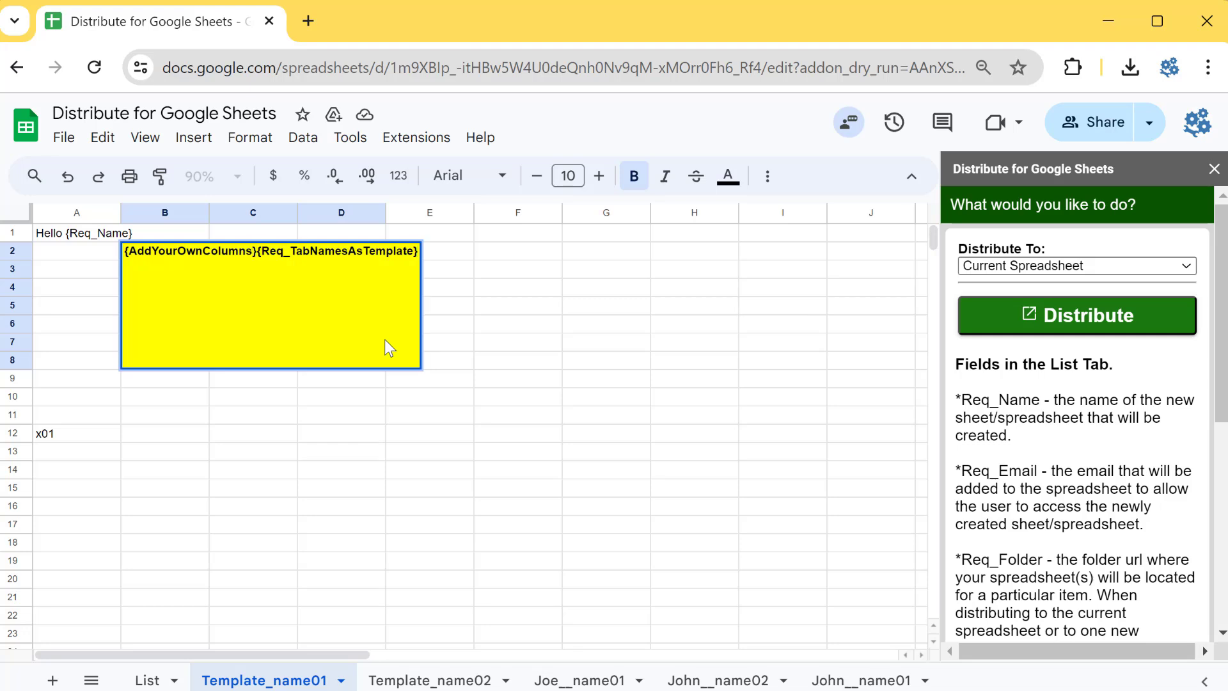
Step: Put {Req_TabNamesAsTemplate} on its own line below {AddYourOwnColumns} in the yellow cell and commit the edit
key(shift+Return)
double_click(383, 341)
key(ctrl+Return)
click(366, 473)
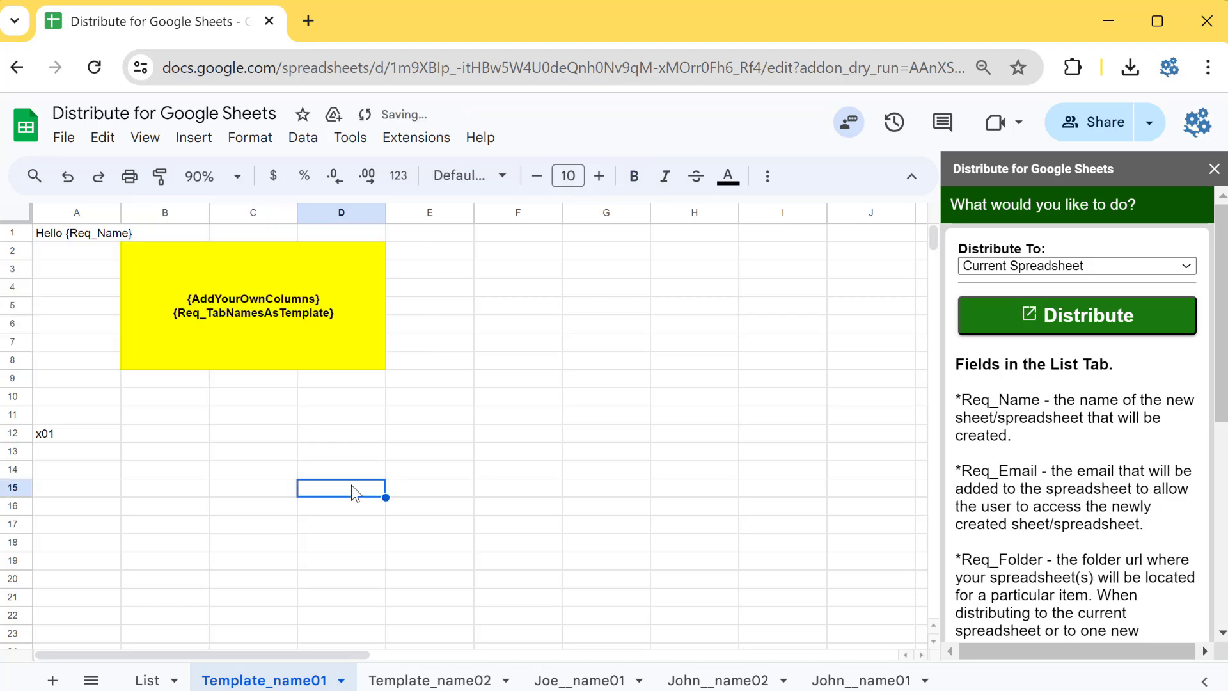
click(318, 320)
click(320, 472)
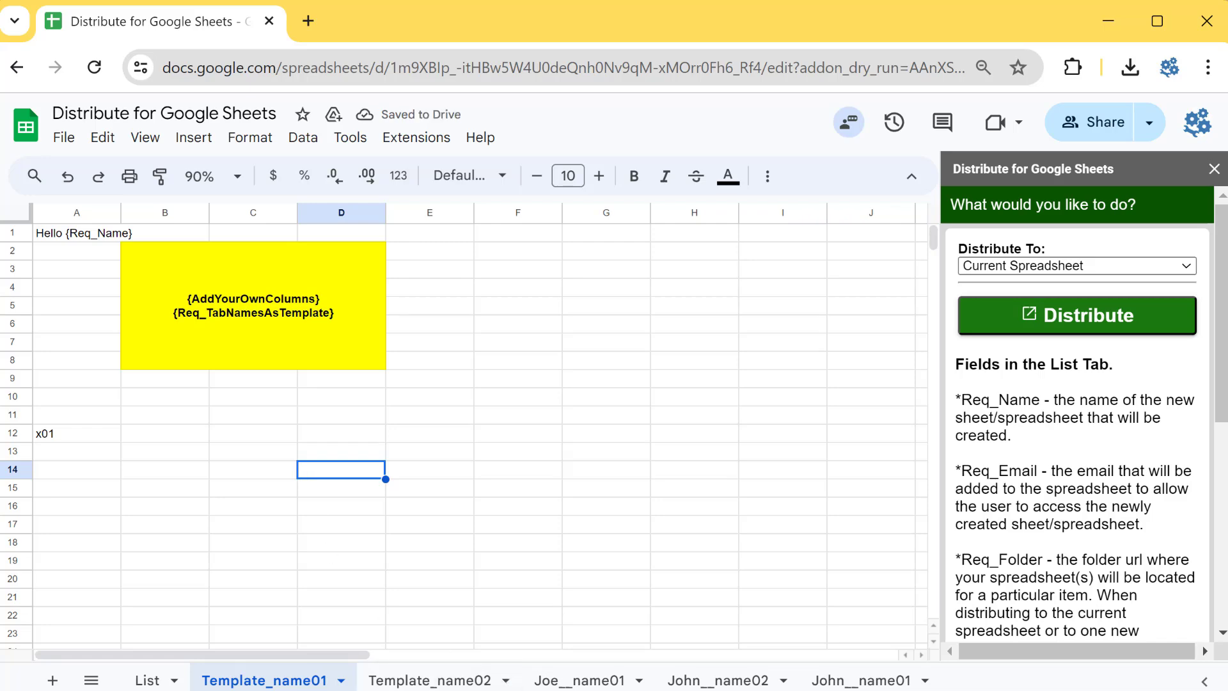
Step: Delete the three generated sheets and distribute the templates again with Current Spreadsheet as the destination
click(578, 680)
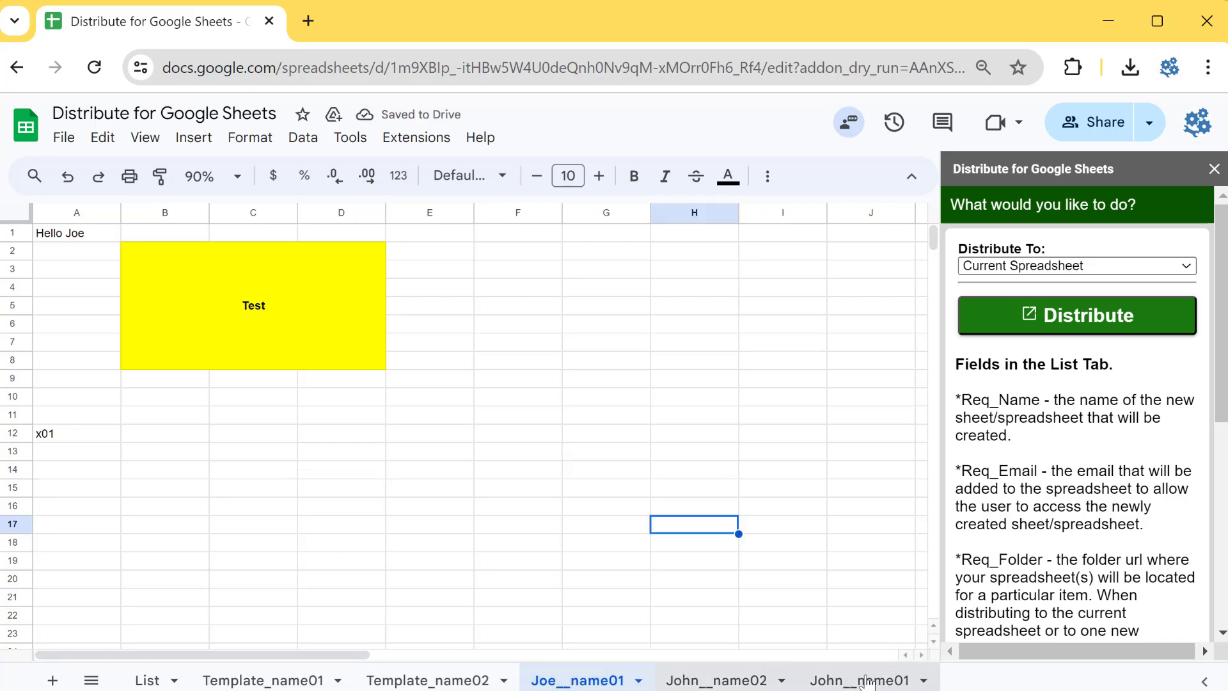
shift+click(865, 682)
click(638, 680)
click(594, 343)
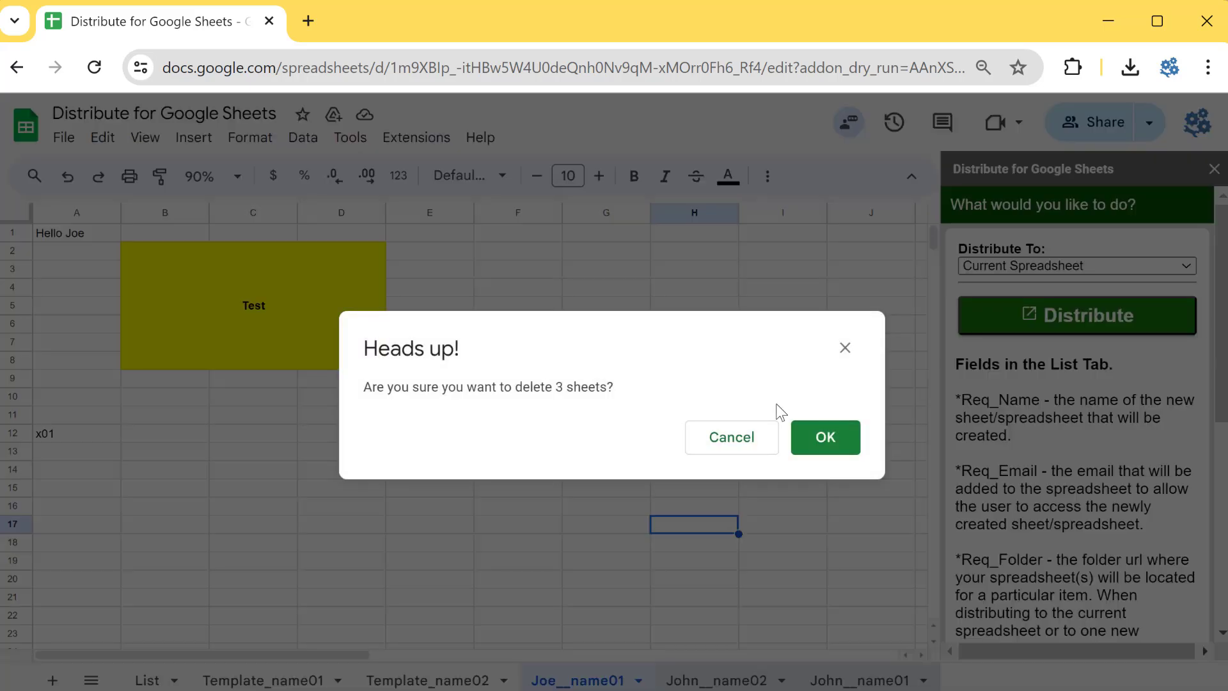
click(821, 444)
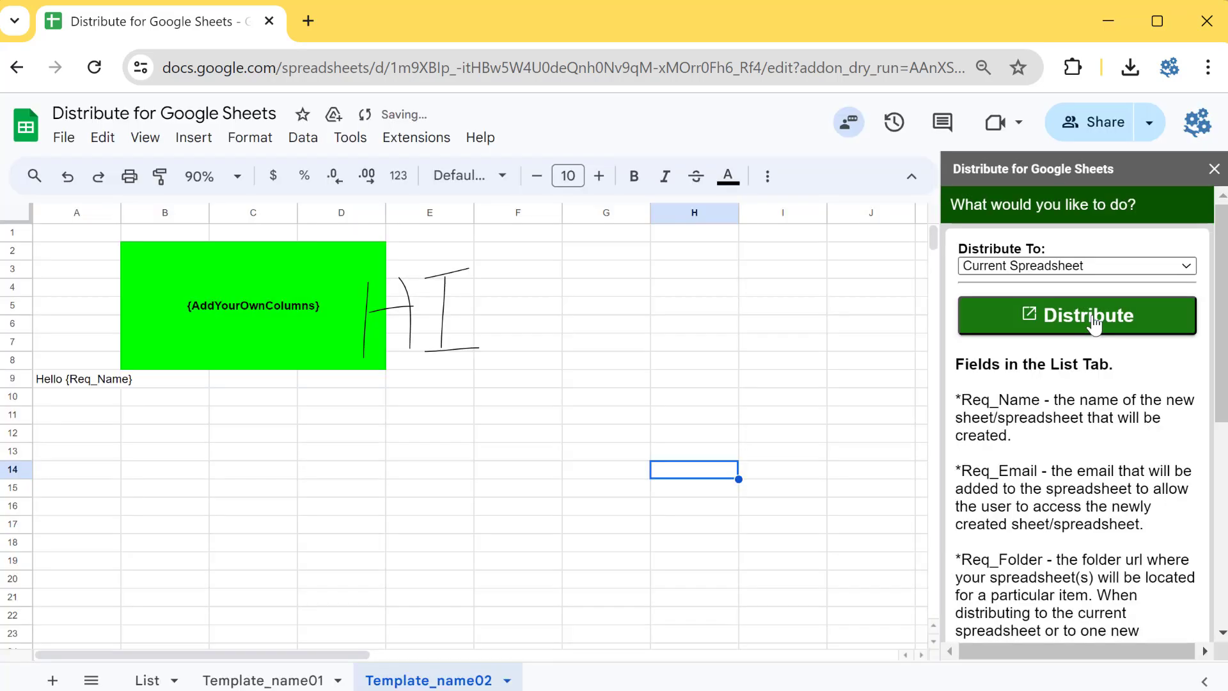
click(1095, 320)
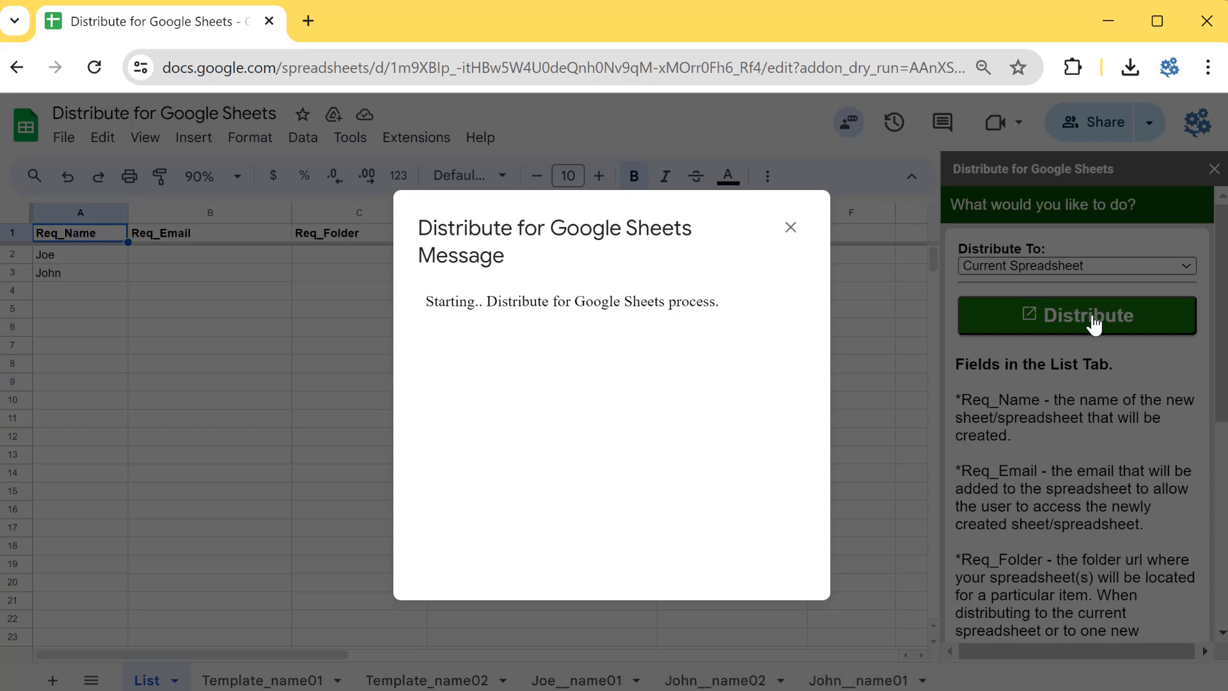
click(791, 232)
Step: Compare the Template_name01 placeholders with the generated __name01 sheets, and review the List tab and both template tabs
click(425, 680)
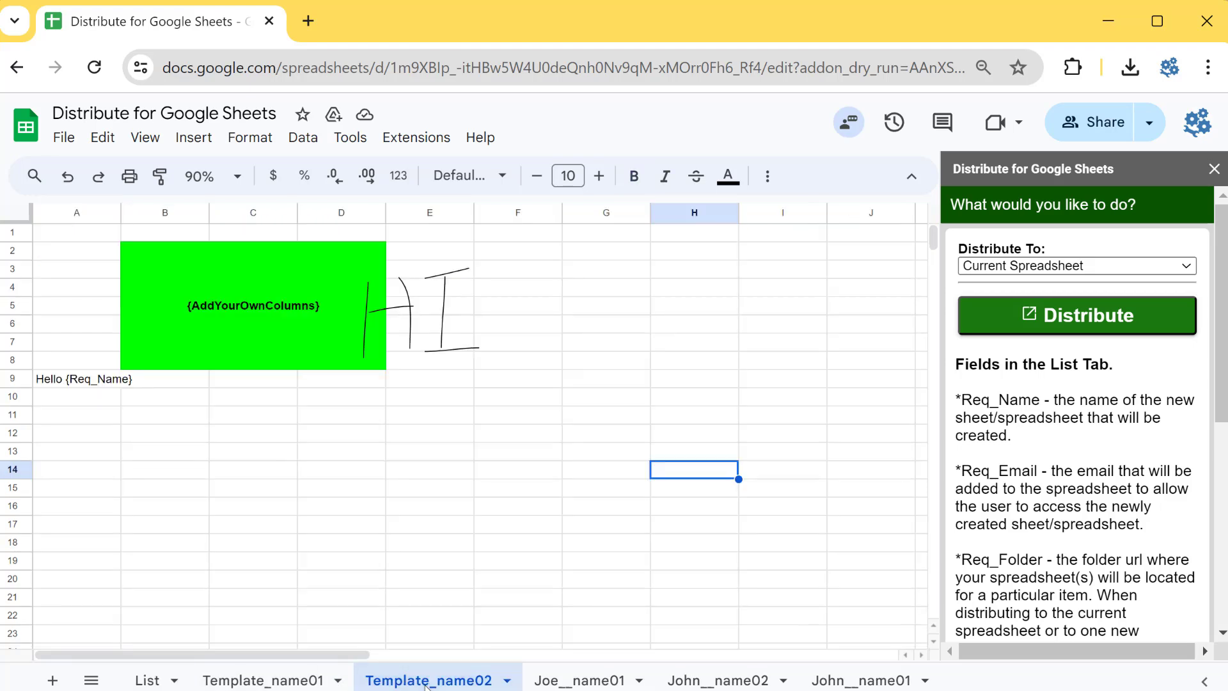
click(278, 681)
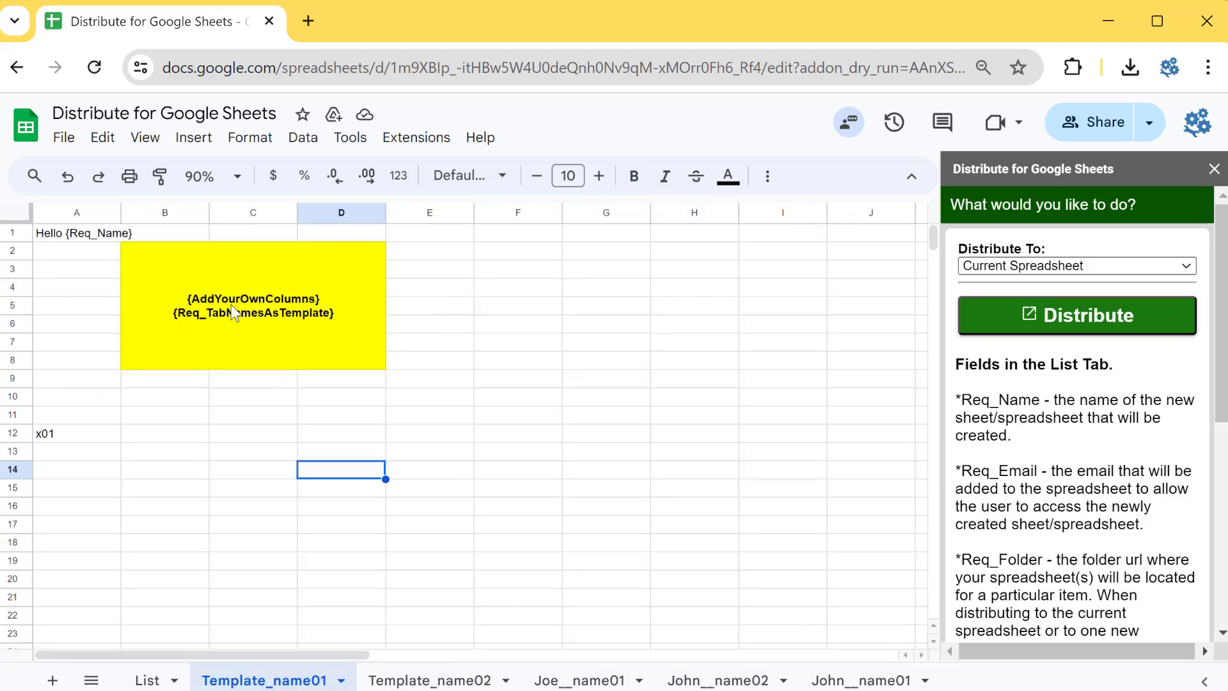
click(593, 682)
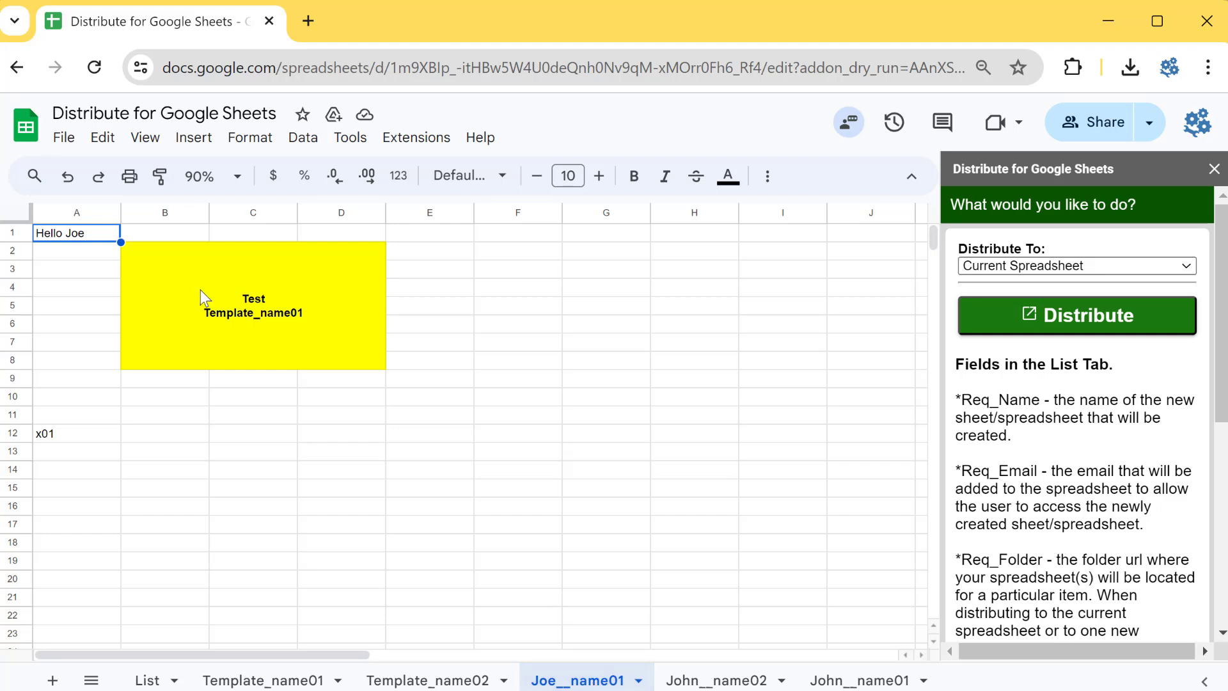
click(877, 682)
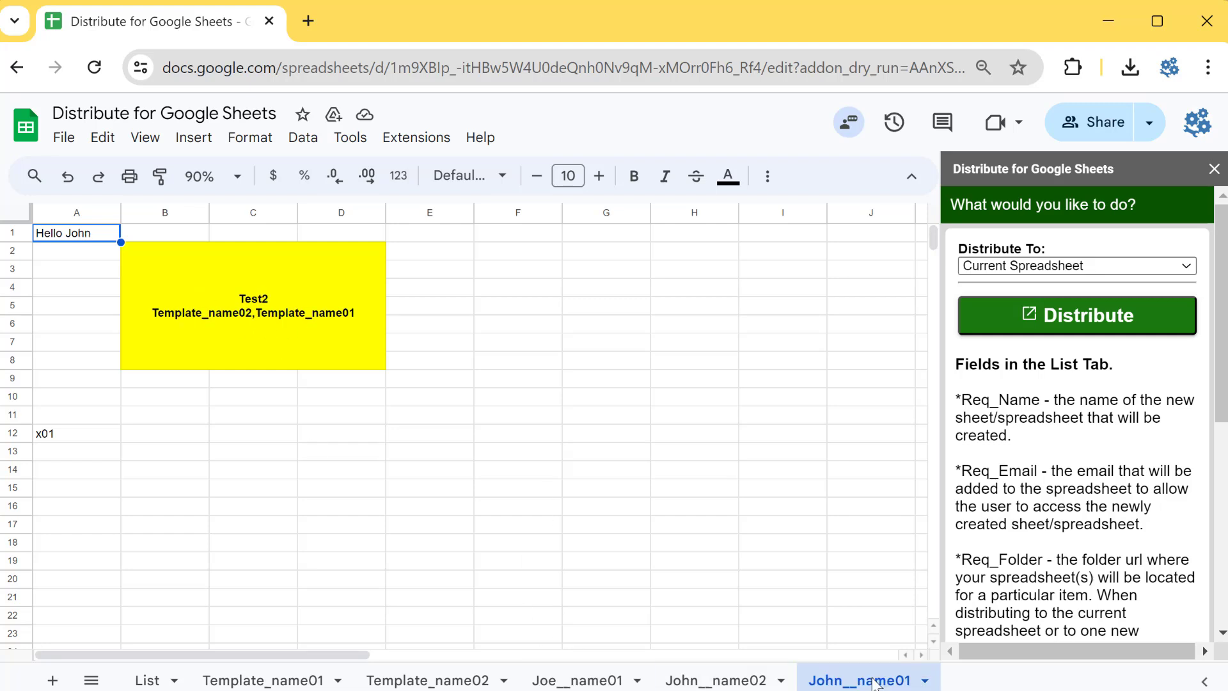
click(529, 496)
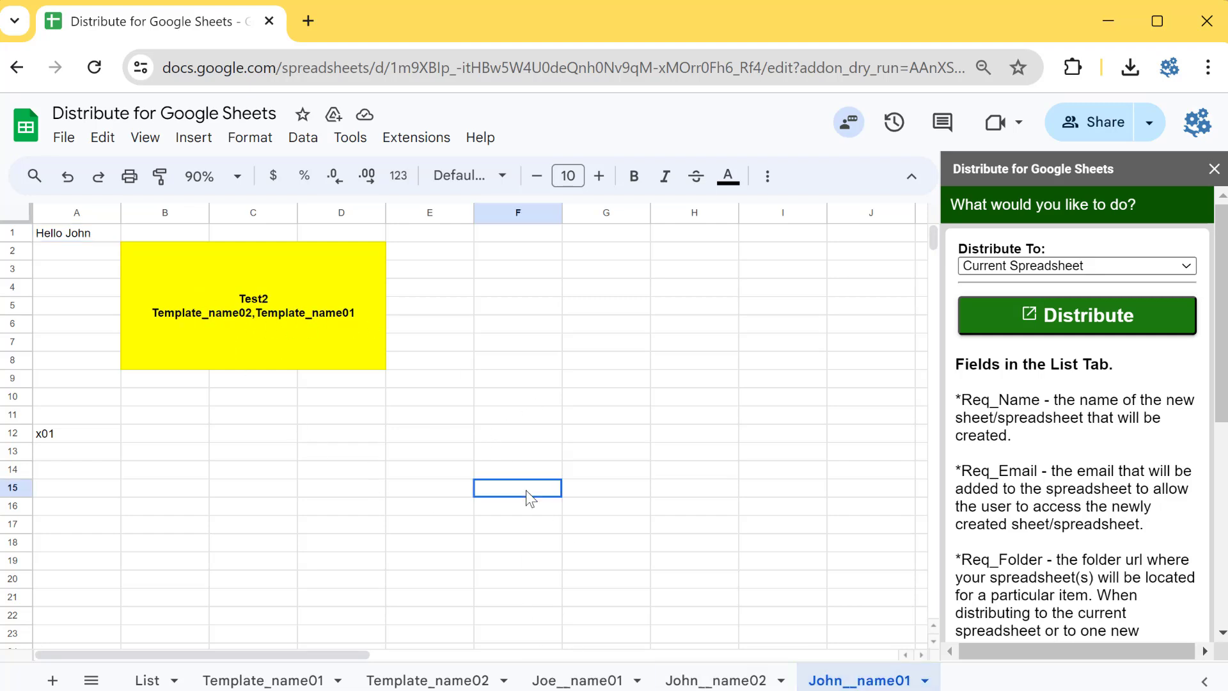
click(148, 681)
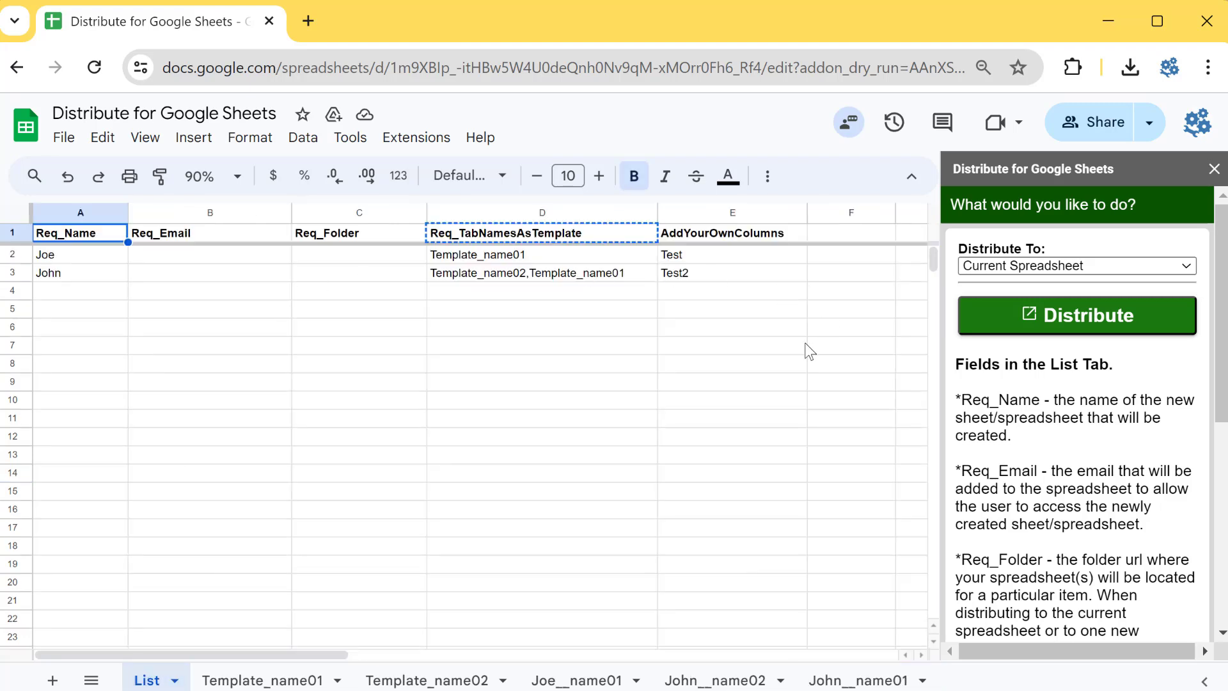
click(630, 344)
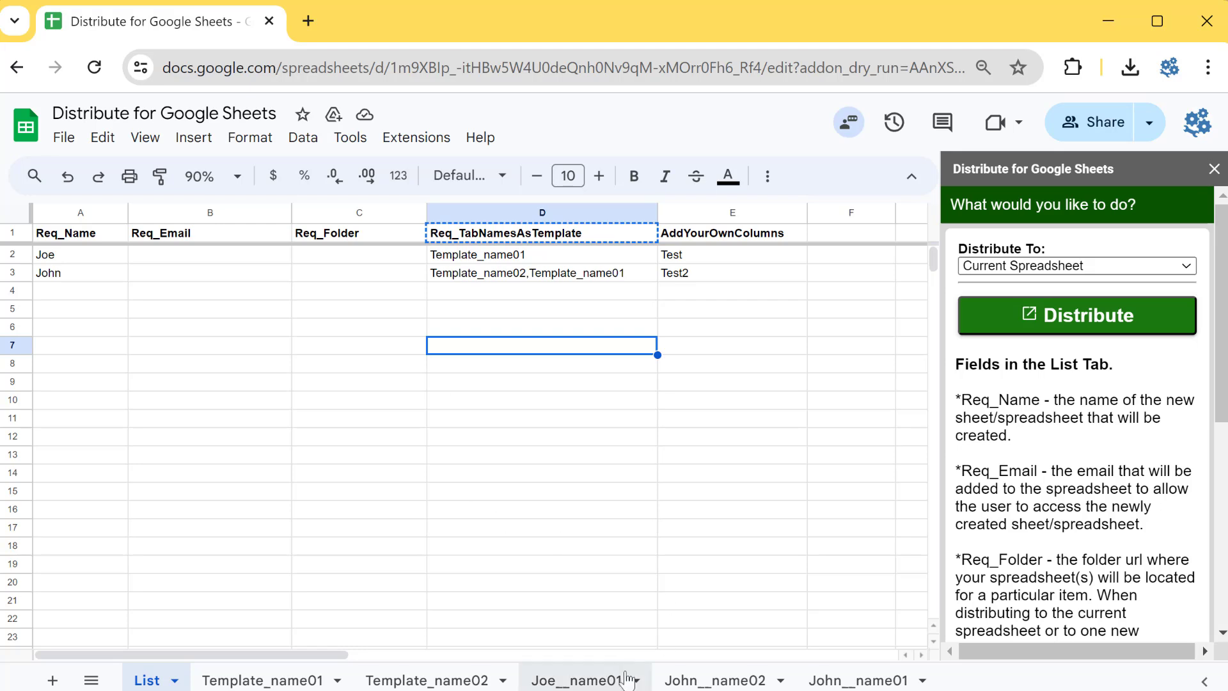
click(262, 680)
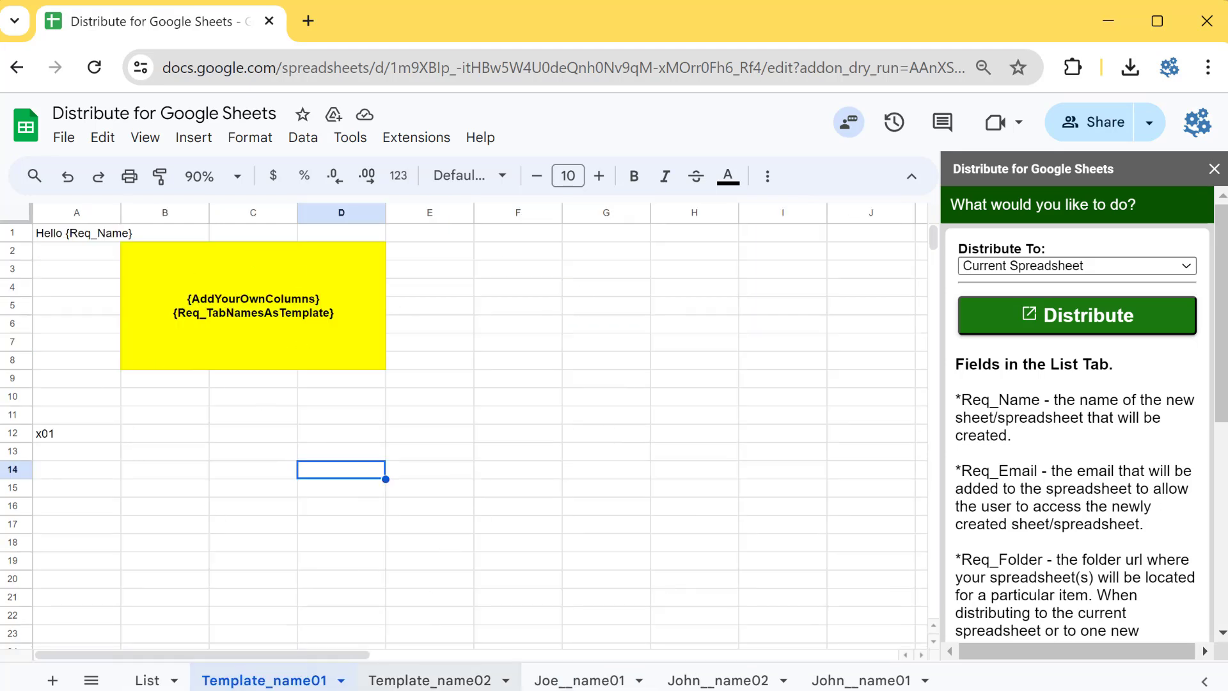
click(429, 681)
click(264, 680)
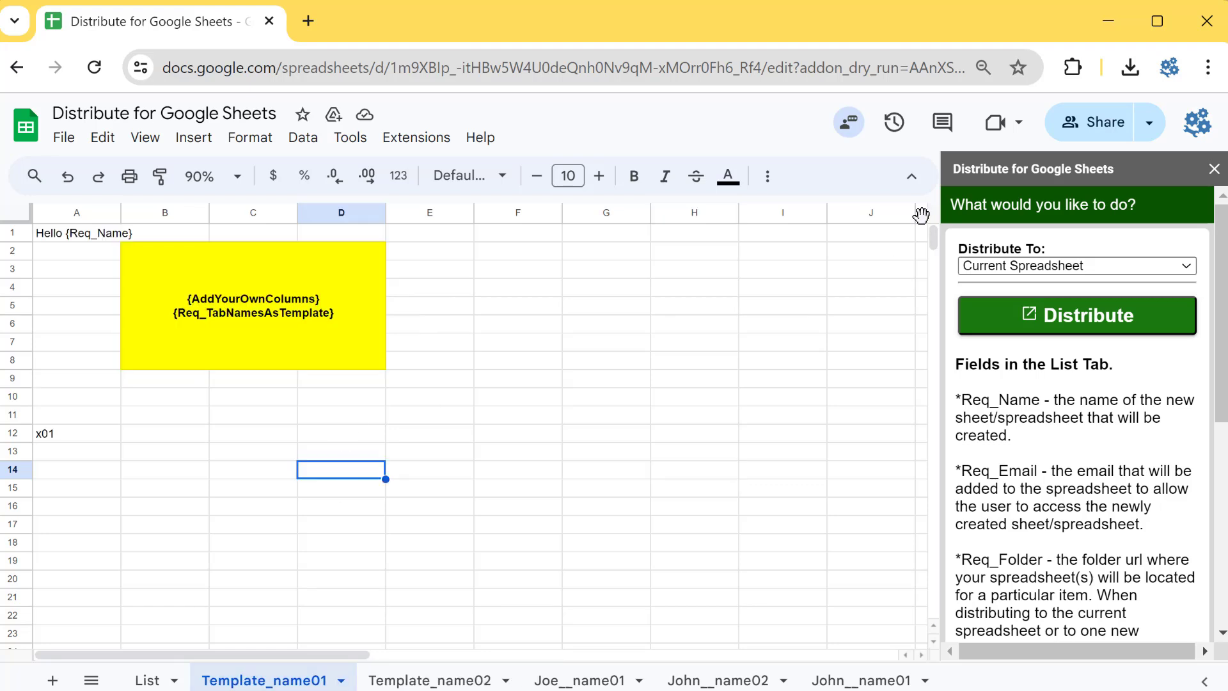
Step: Distribute the templates for the listed rows with To a New Spreadsheet as the destination
click(1072, 266)
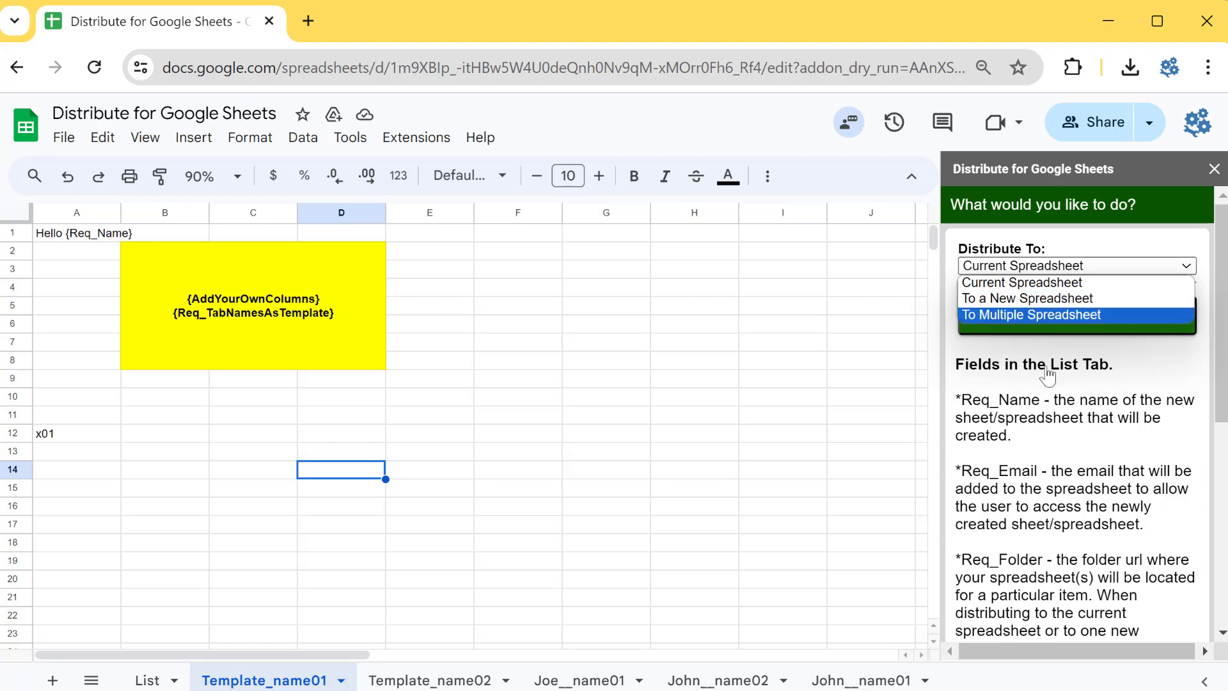
click(1058, 395)
click(1046, 269)
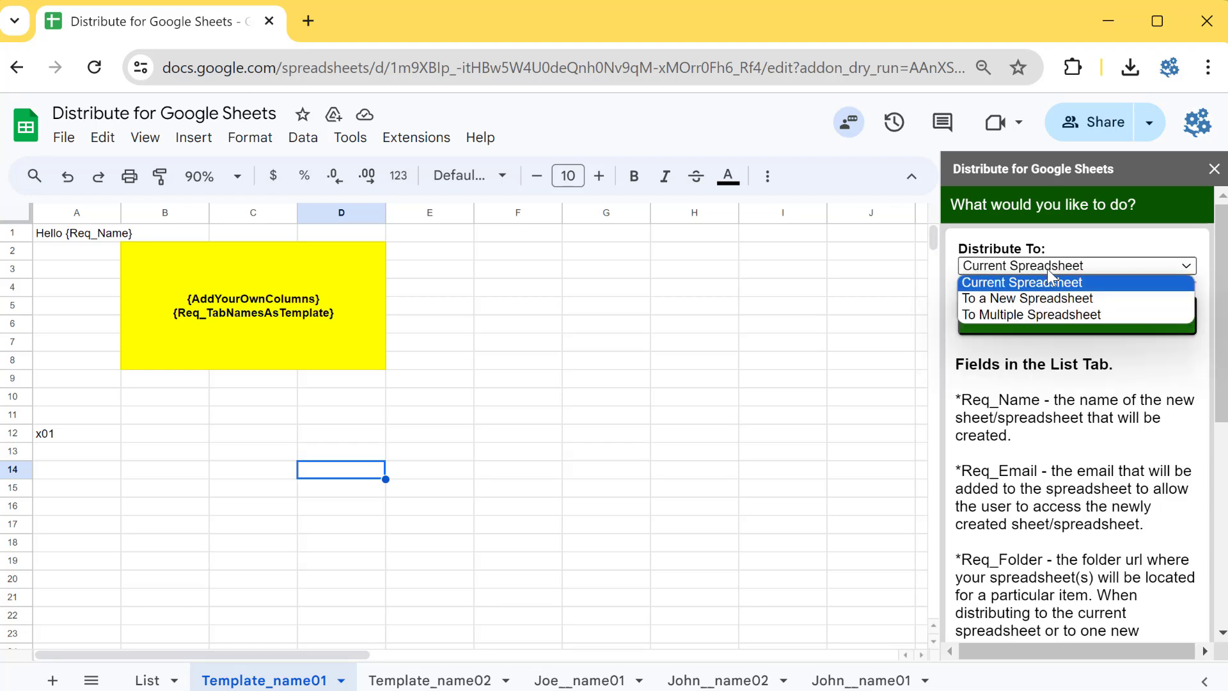
click(1043, 311)
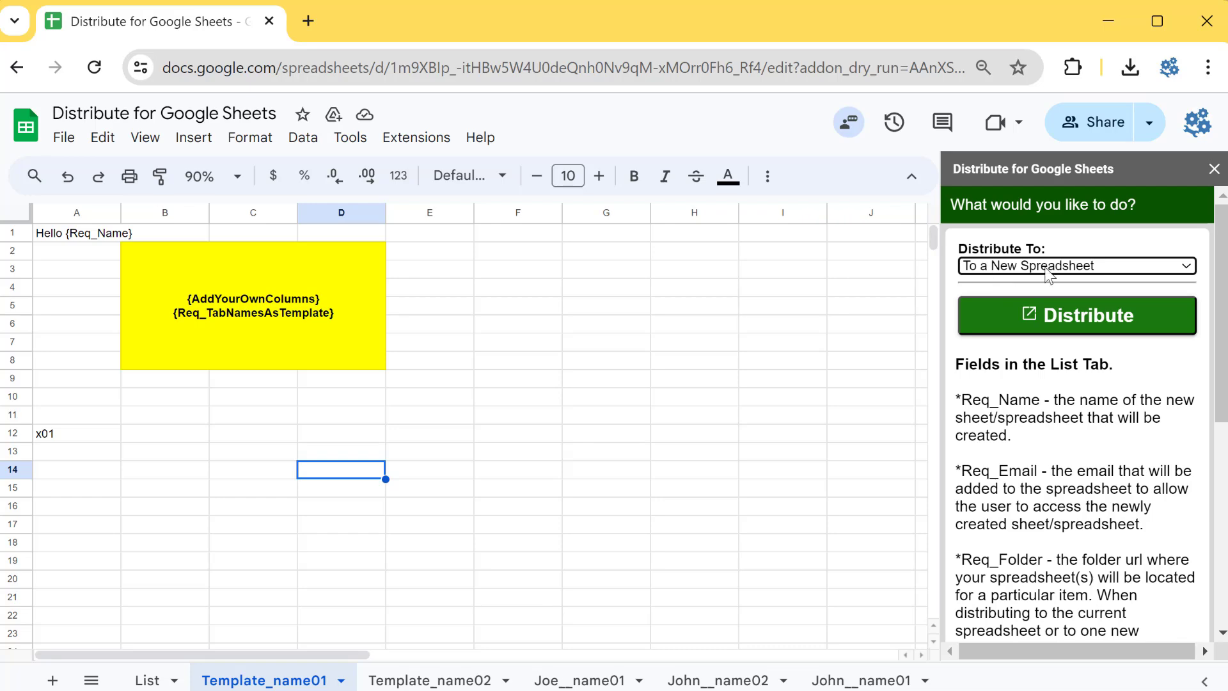
click(1100, 323)
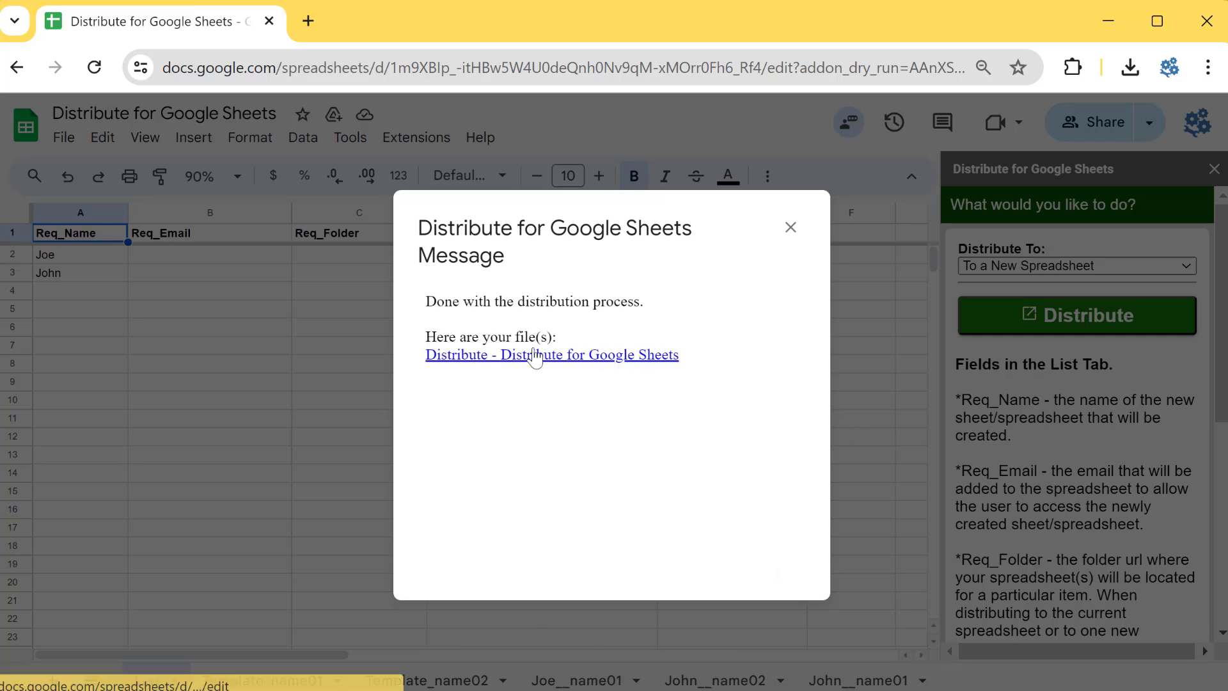
Step: Open the generated spreadsheet, review its three sheets, and return to the source spreadsheet, closing the completion message
click(536, 357)
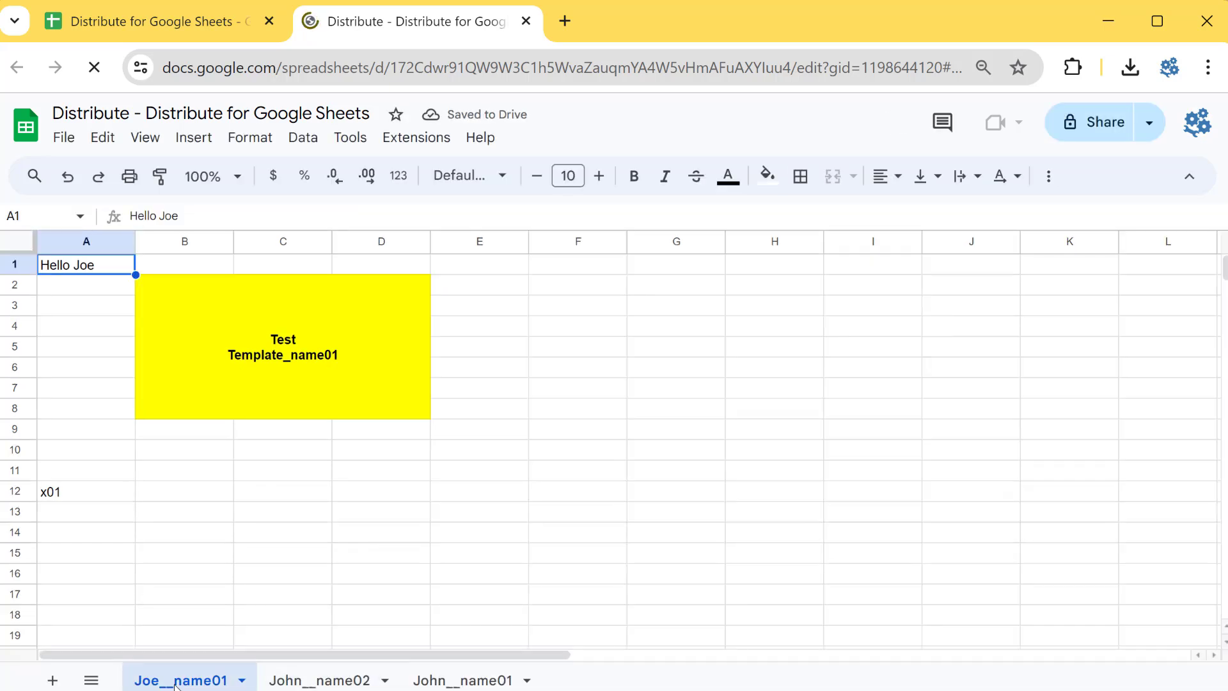
click(298, 683)
click(463, 680)
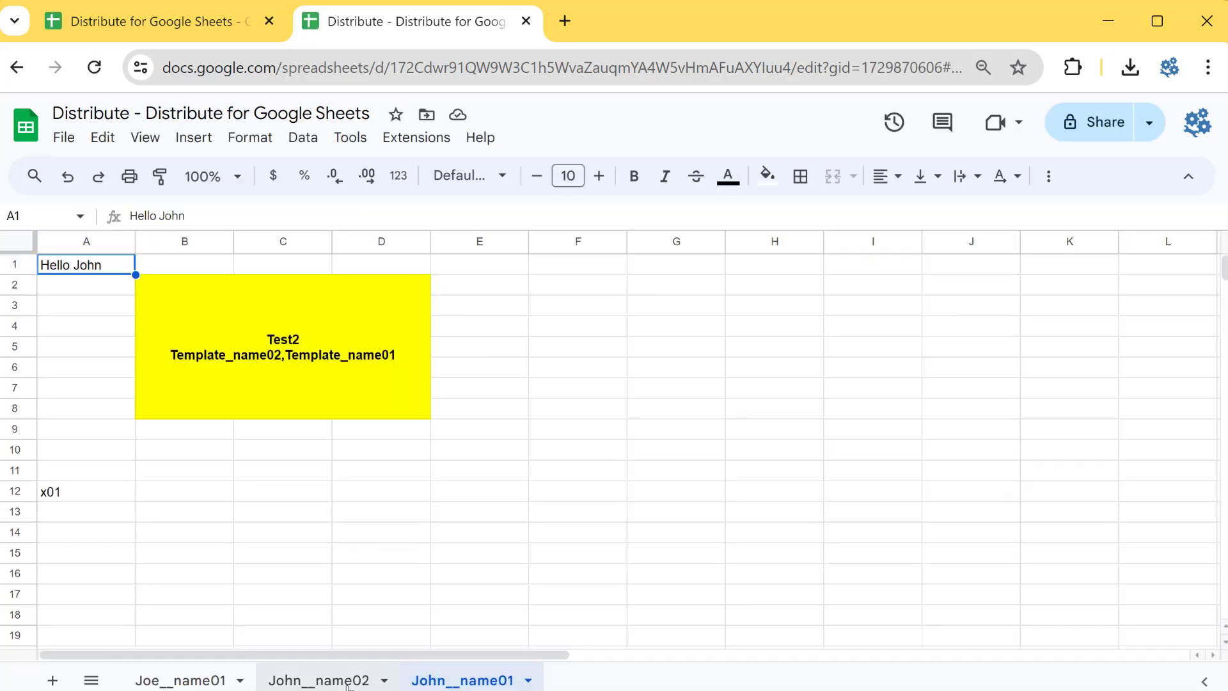
click(320, 680)
click(182, 680)
click(198, 21)
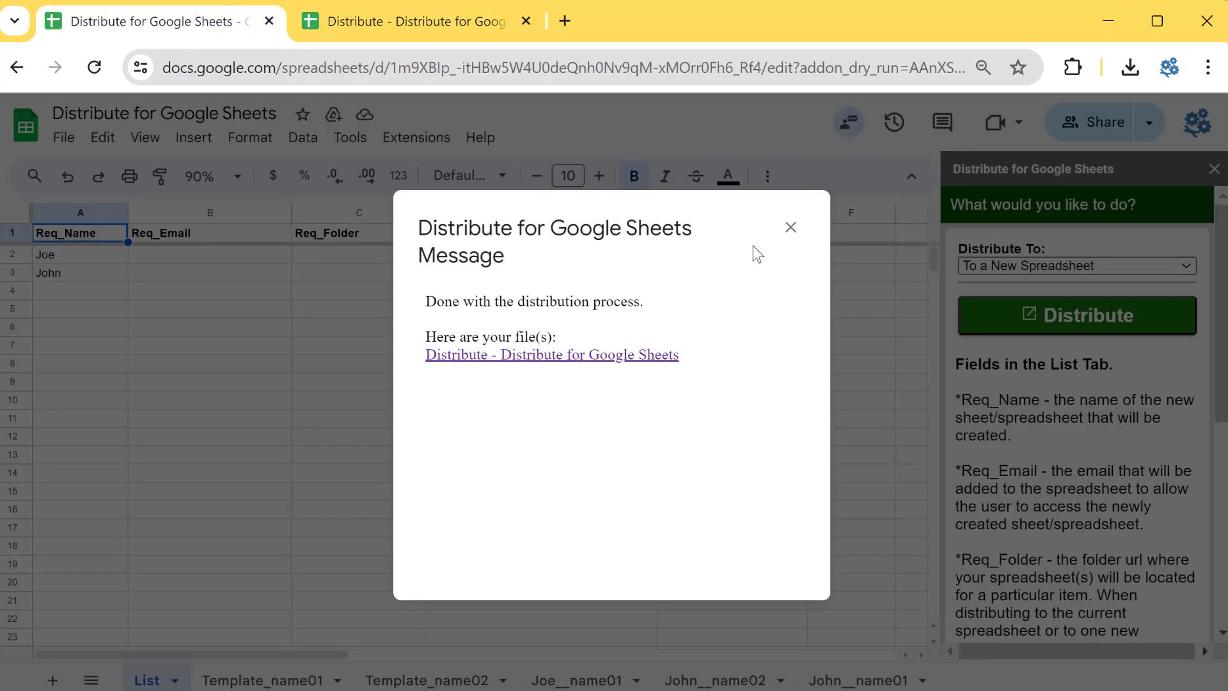
click(790, 229)
Step: Set the destination to To Multiple Spreadsheet and check the Req_Folder cells of both listed rows
click(1027, 267)
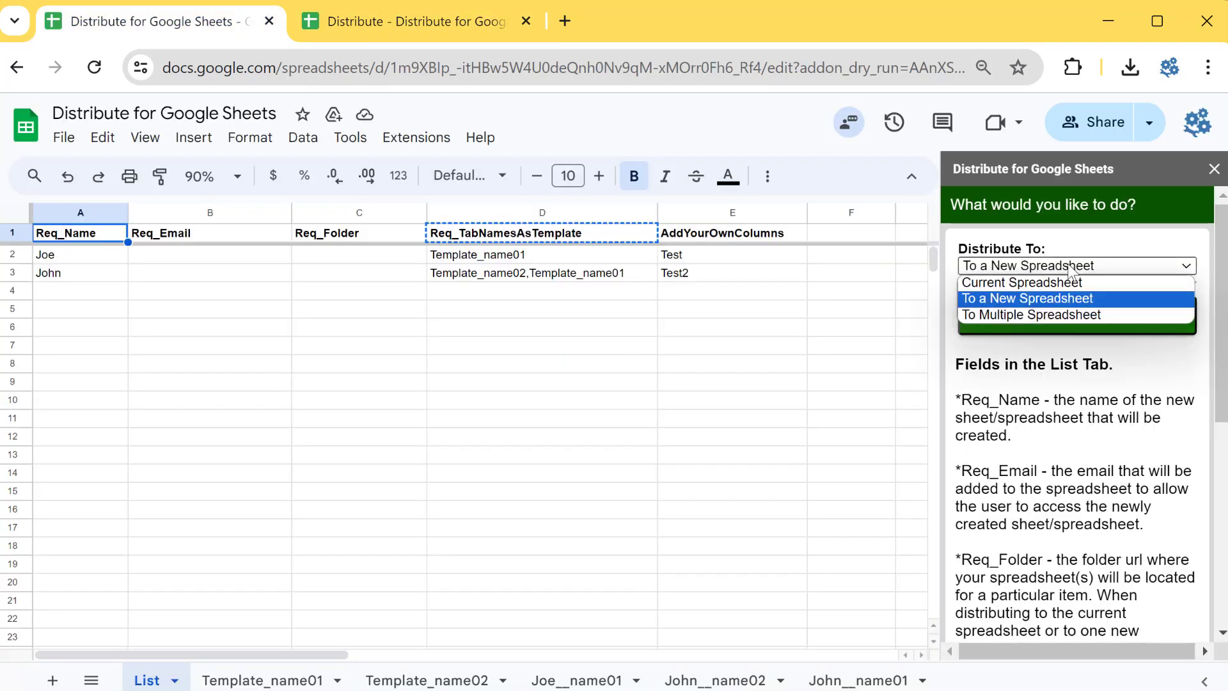
click(1041, 313)
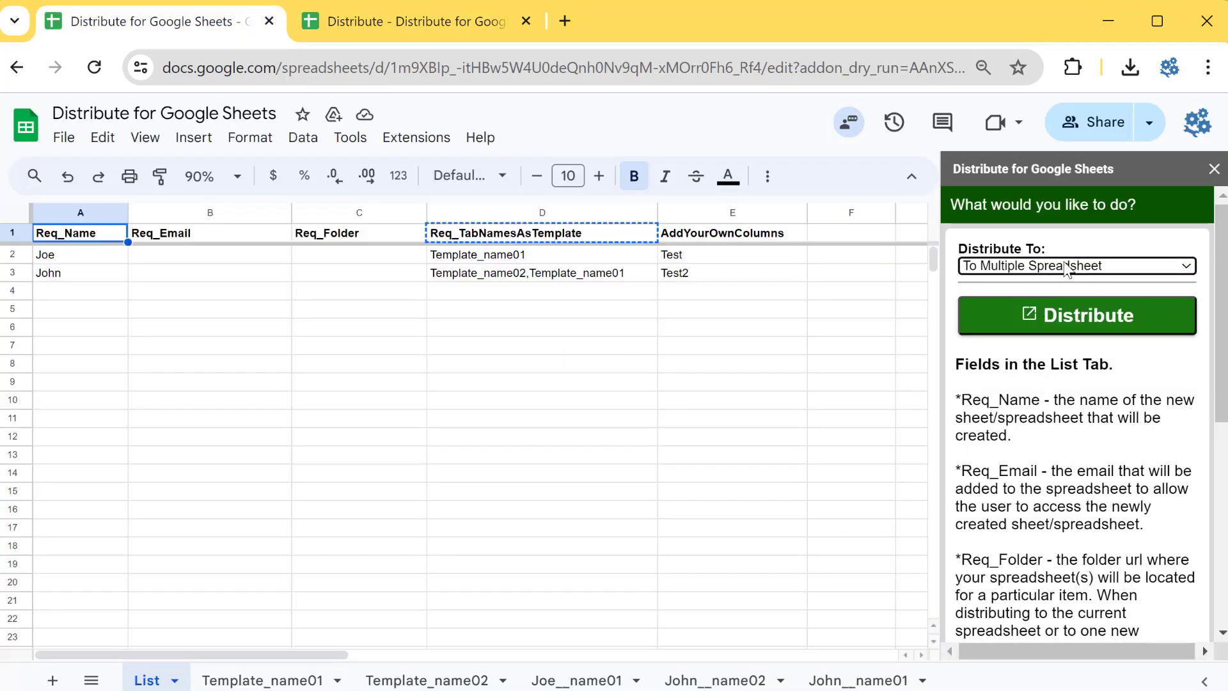
click(344, 261)
click(344, 274)
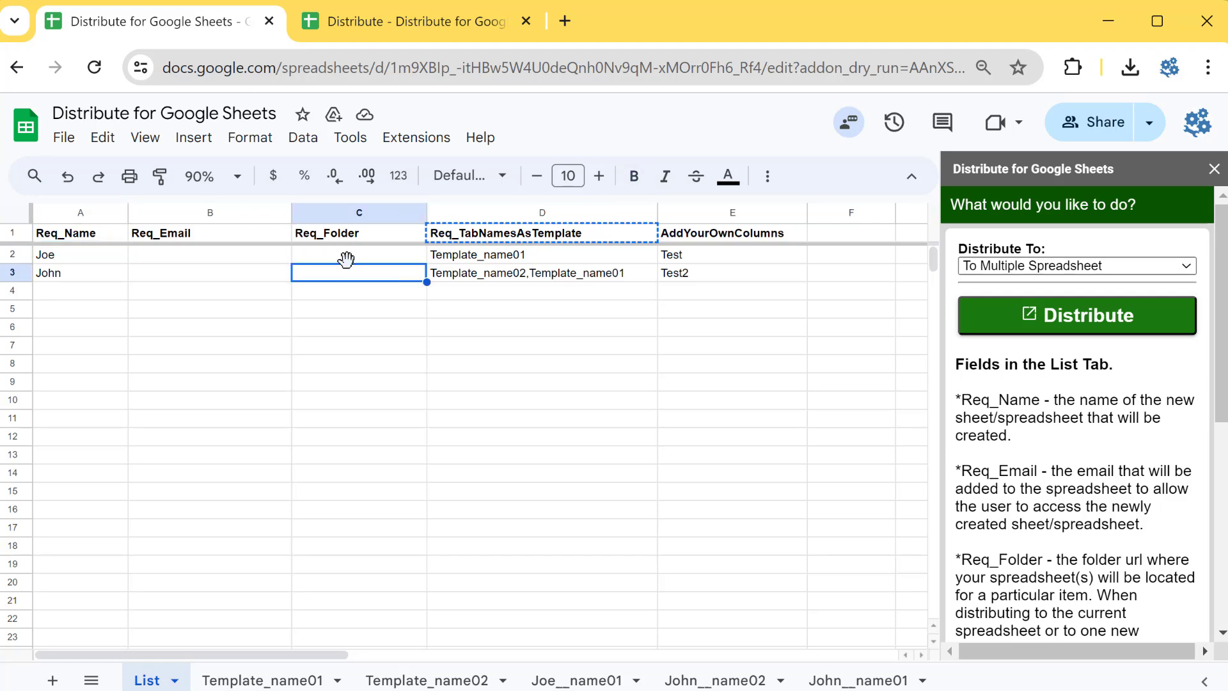
click(359, 310)
Step: Switch the distribution destination between Current Spreadsheet and To a New Spreadsheet, and check the Req_Folder cells of both listed rows
click(1059, 269)
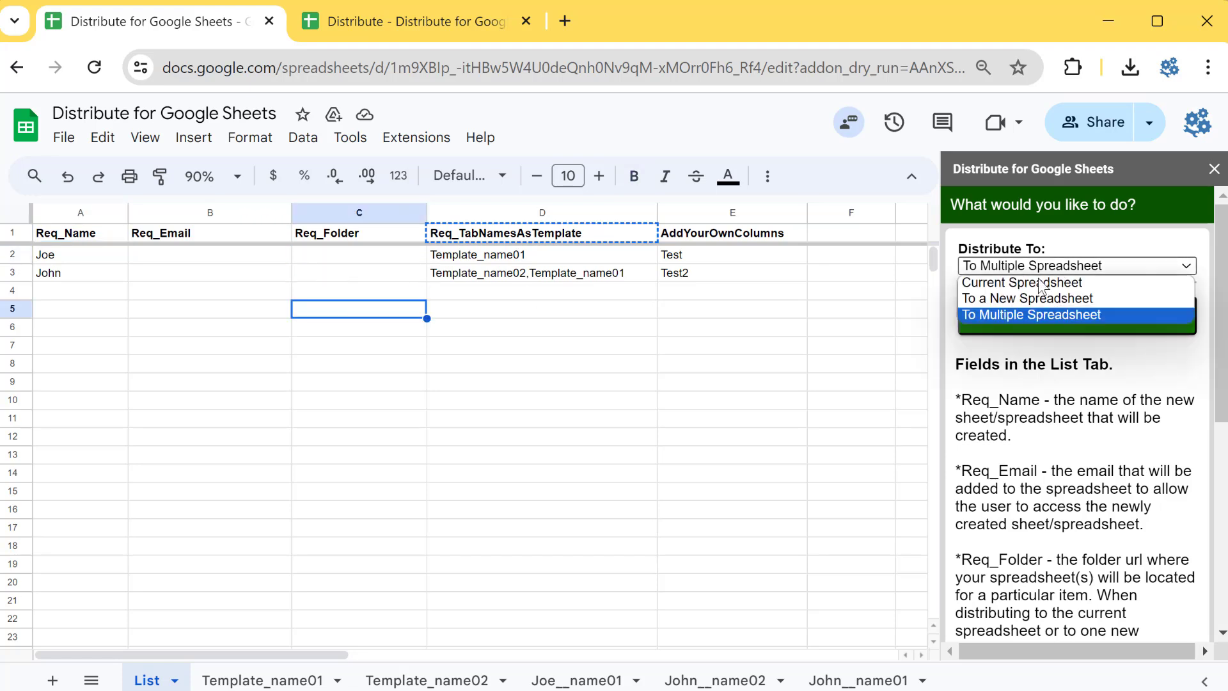
click(1029, 300)
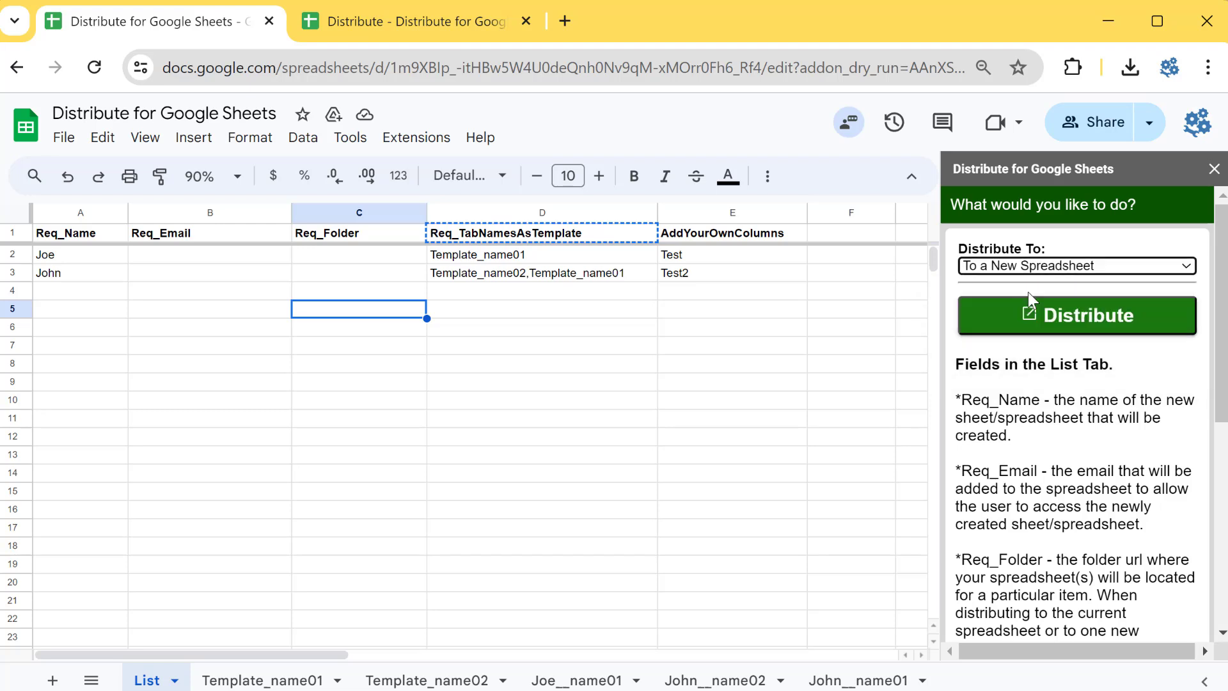
click(1041, 266)
click(1039, 282)
click(1039, 267)
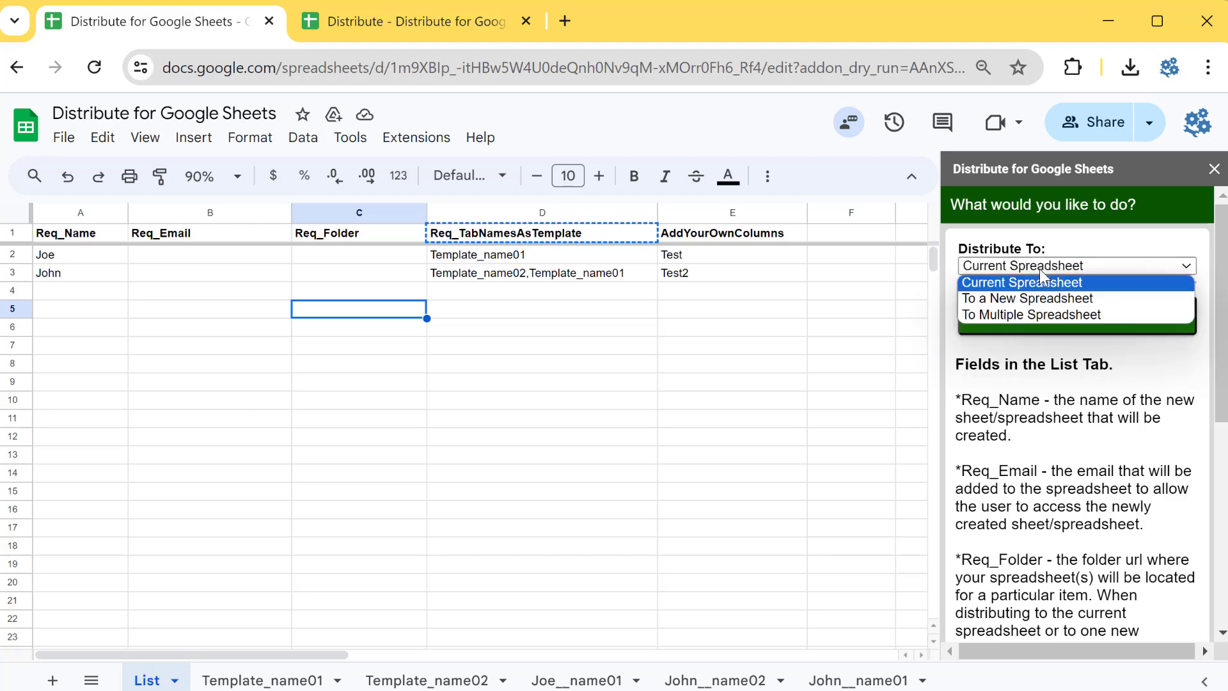
click(1038, 297)
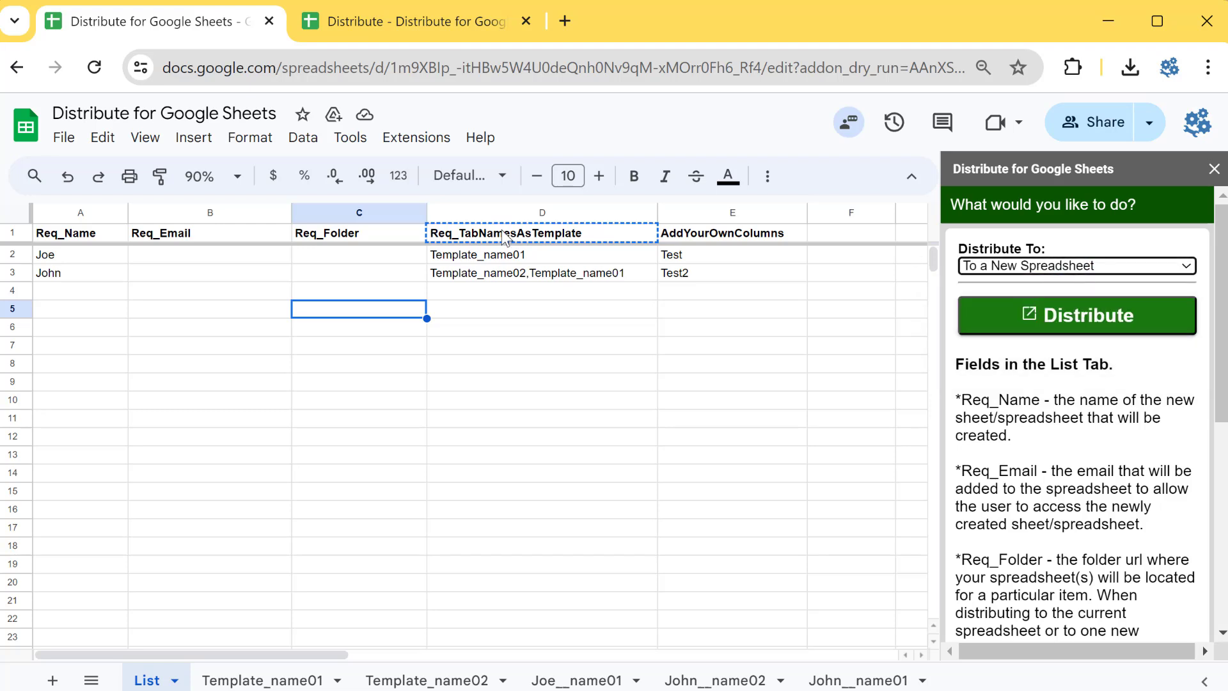
click(329, 257)
click(337, 279)
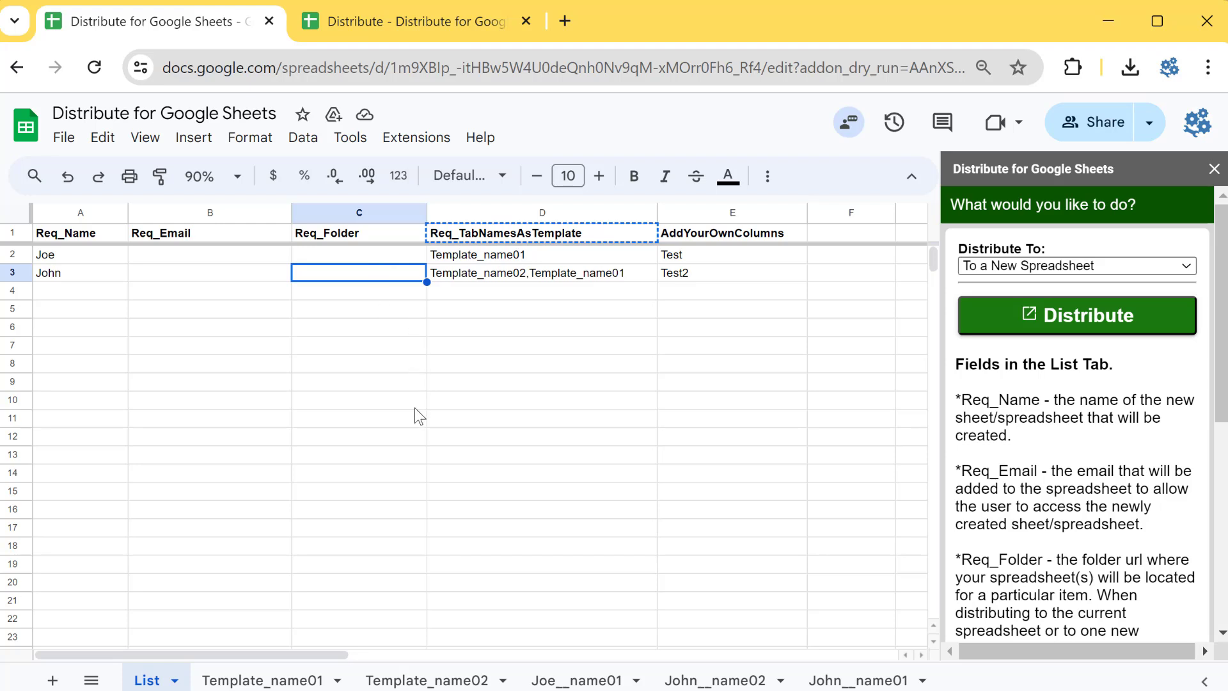
Step: Set the distribution destination back to To Multiple Spreadsheet and review the Req_Folder cells for both listed names
click(1088, 268)
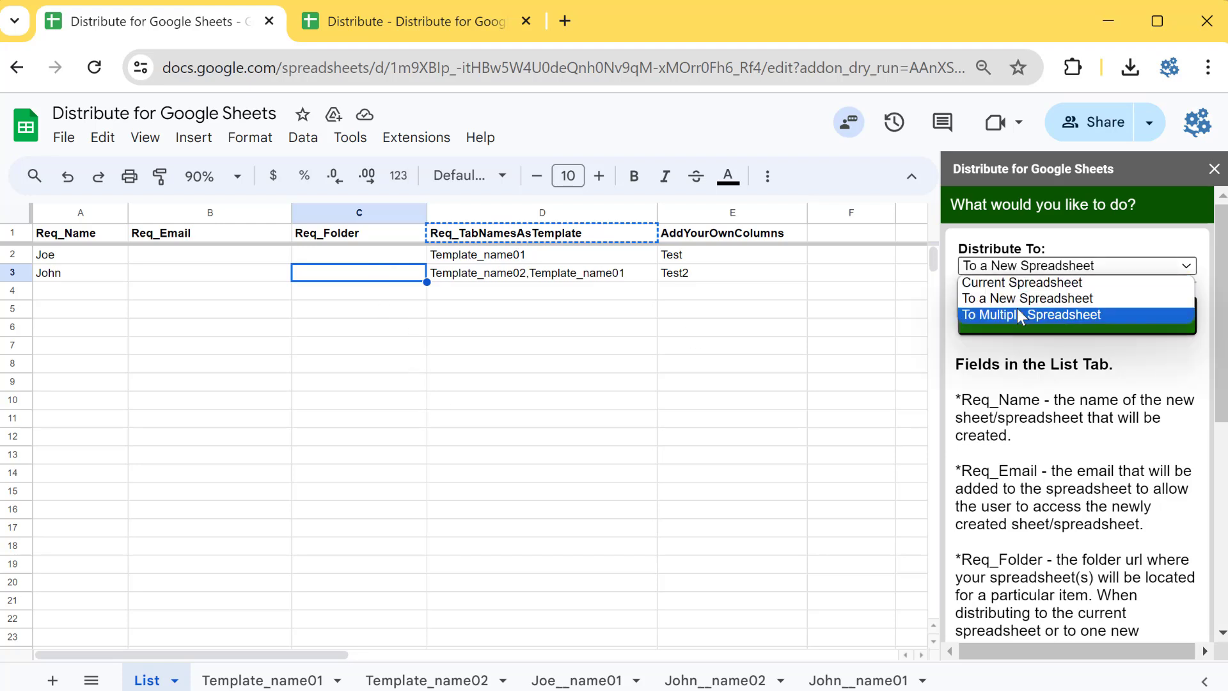
click(1053, 316)
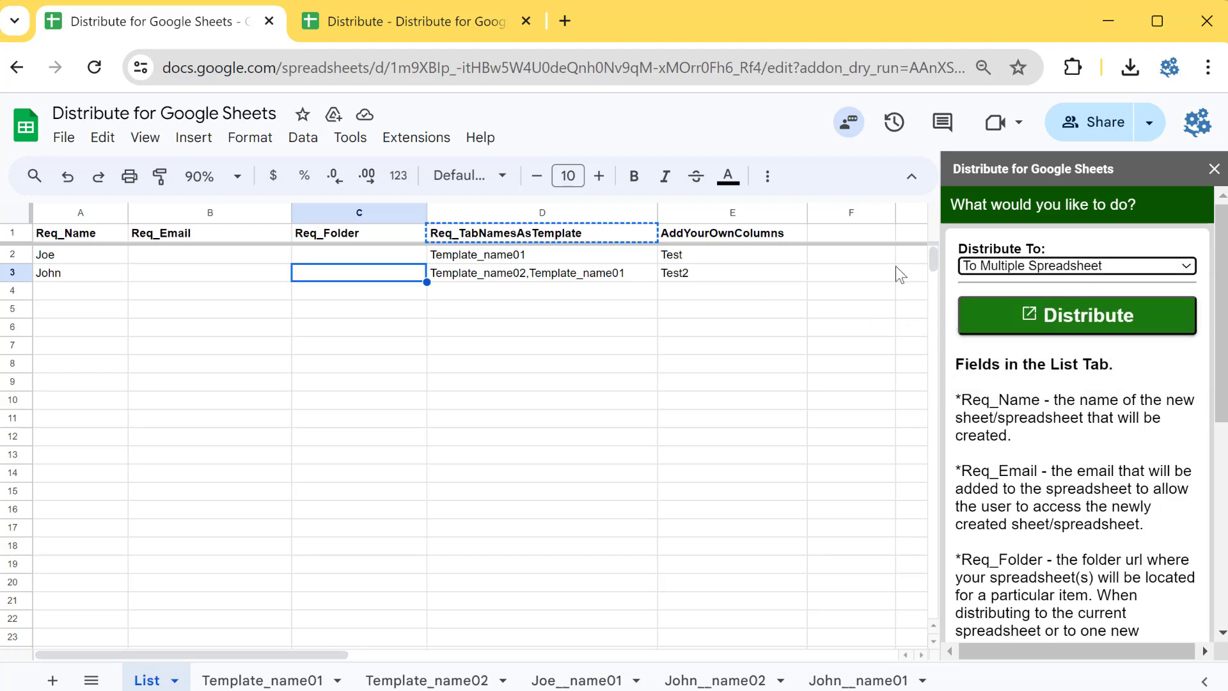
click(334, 257)
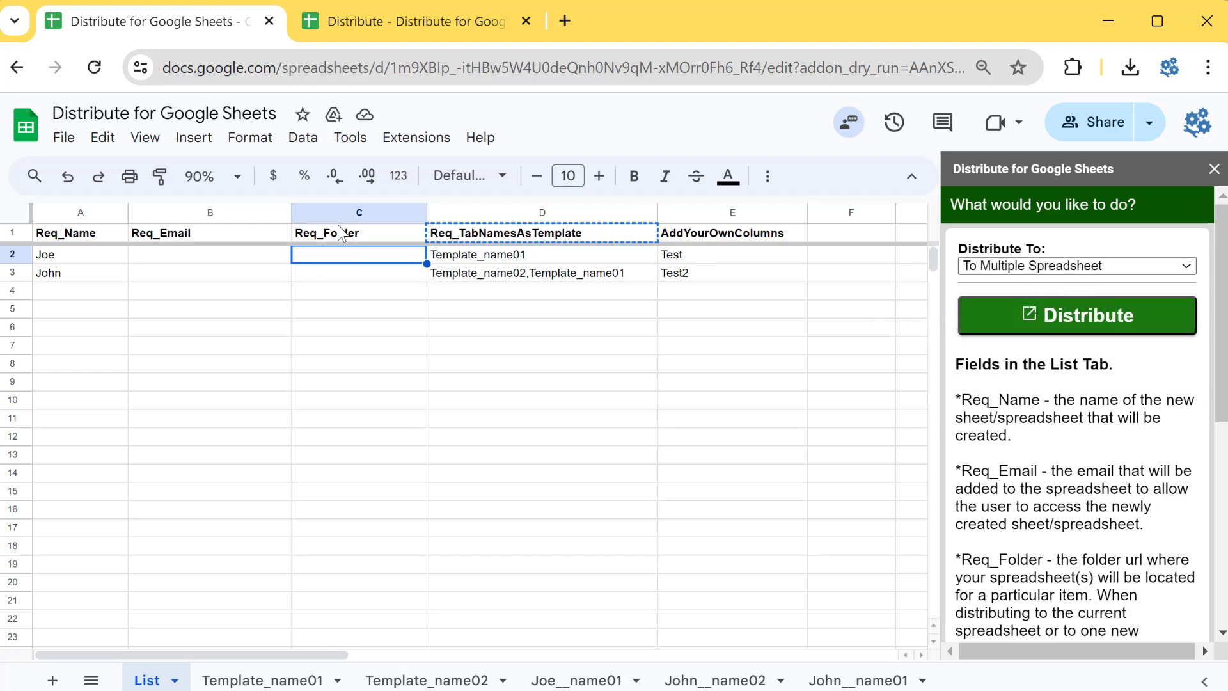
click(331, 274)
click(342, 254)
click(339, 273)
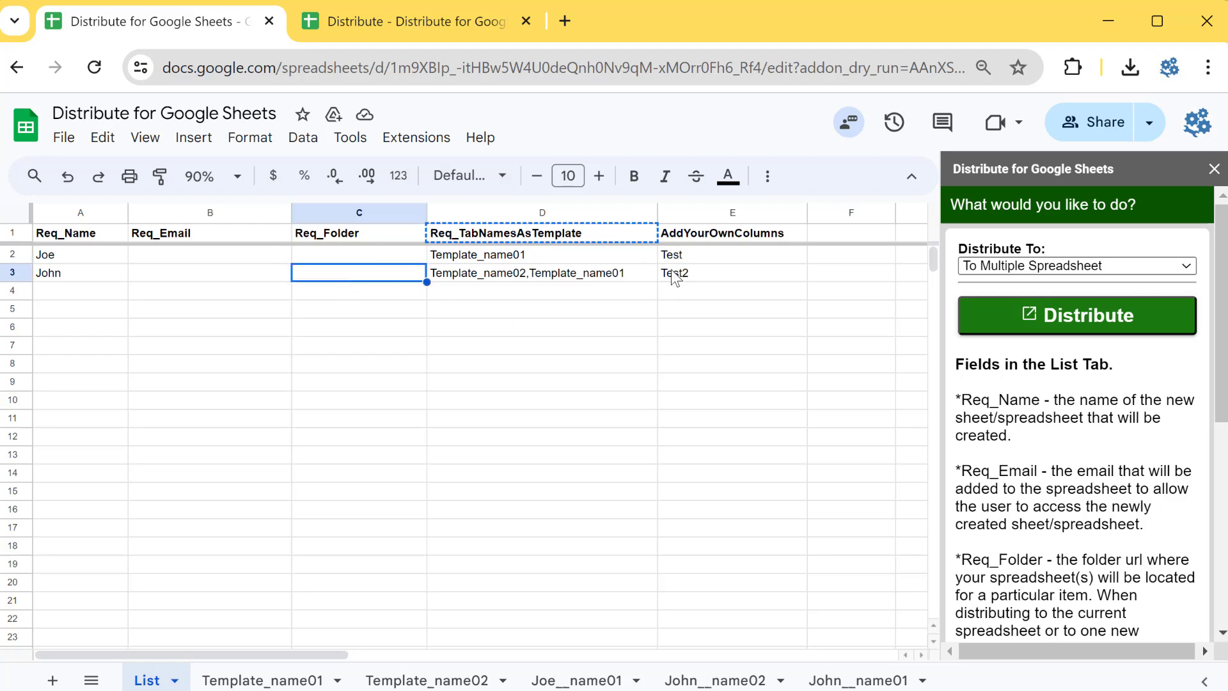
click(412, 329)
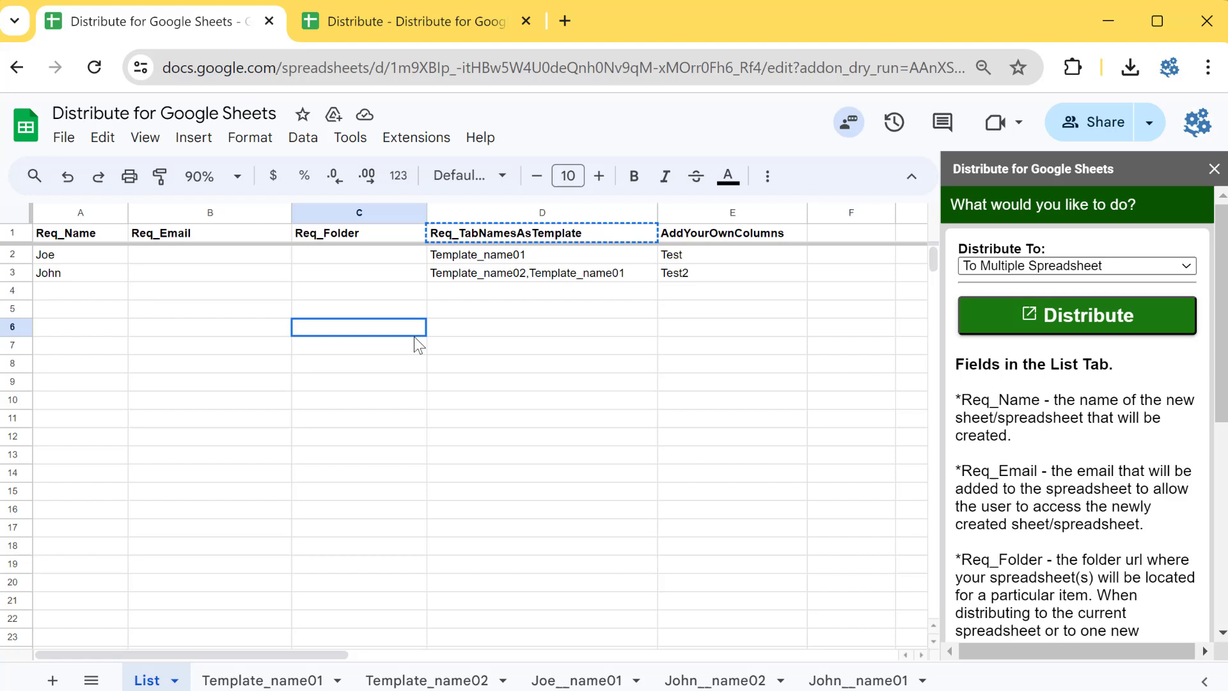
Step: Check the Req_TabNamesAsTemplate entries of both rows and run the distribution with To Multiple Spreadsheet as the destination
click(519, 257)
click(512, 273)
click(511, 256)
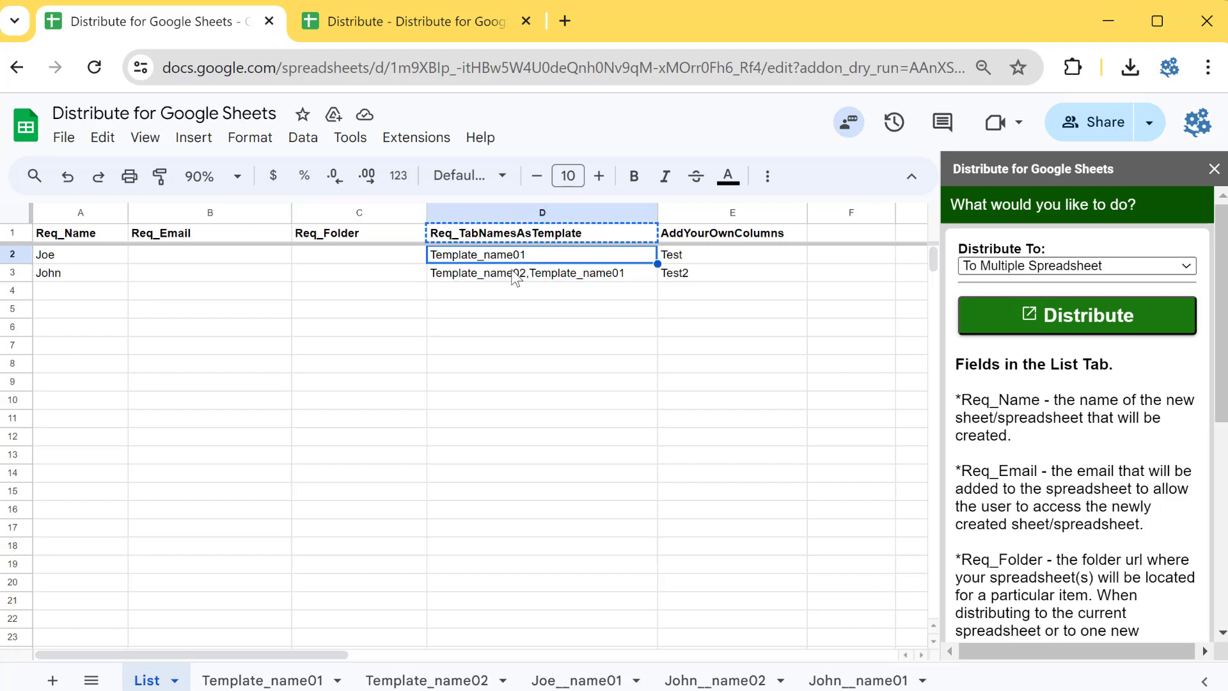
click(513, 272)
click(1047, 268)
click(1084, 268)
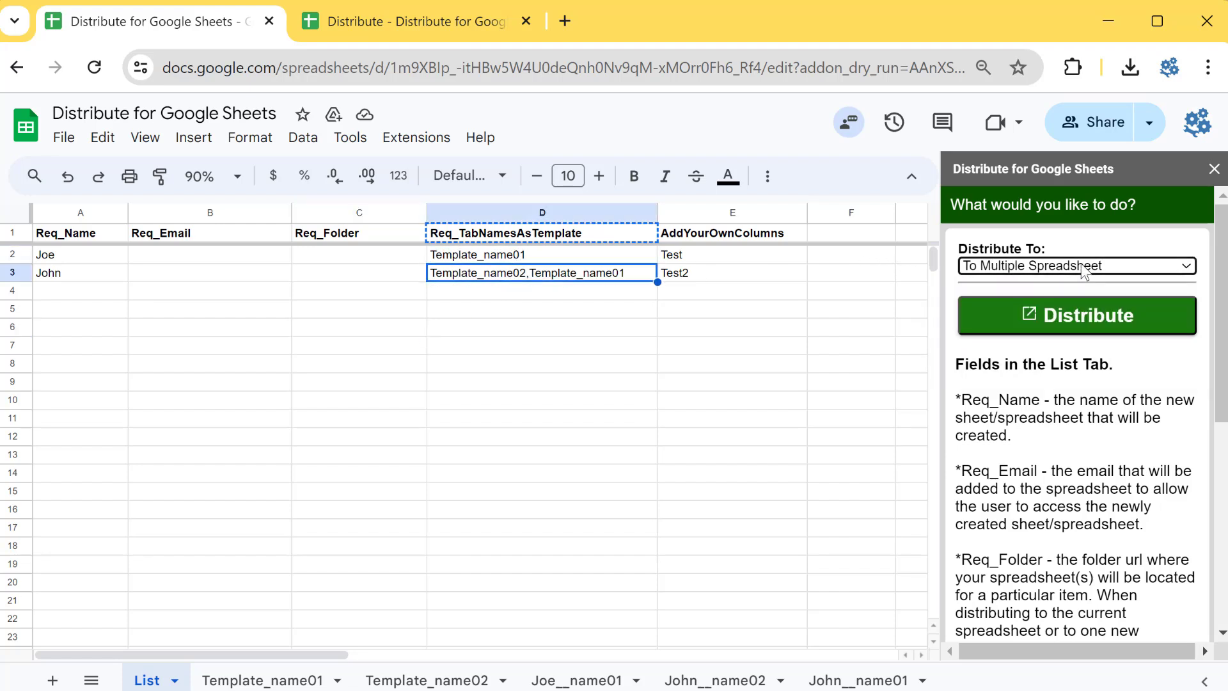
click(1044, 332)
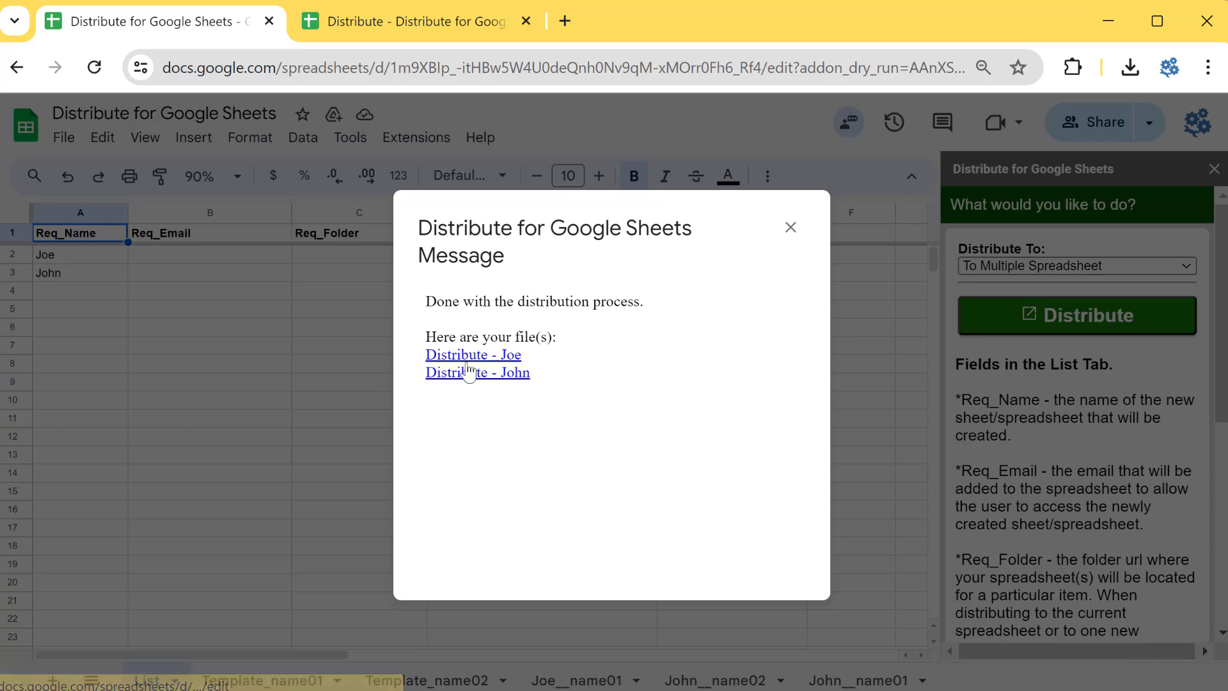
Step: Open both generated spreadsheets from the completion message and review the sheets in each one
click(486, 362)
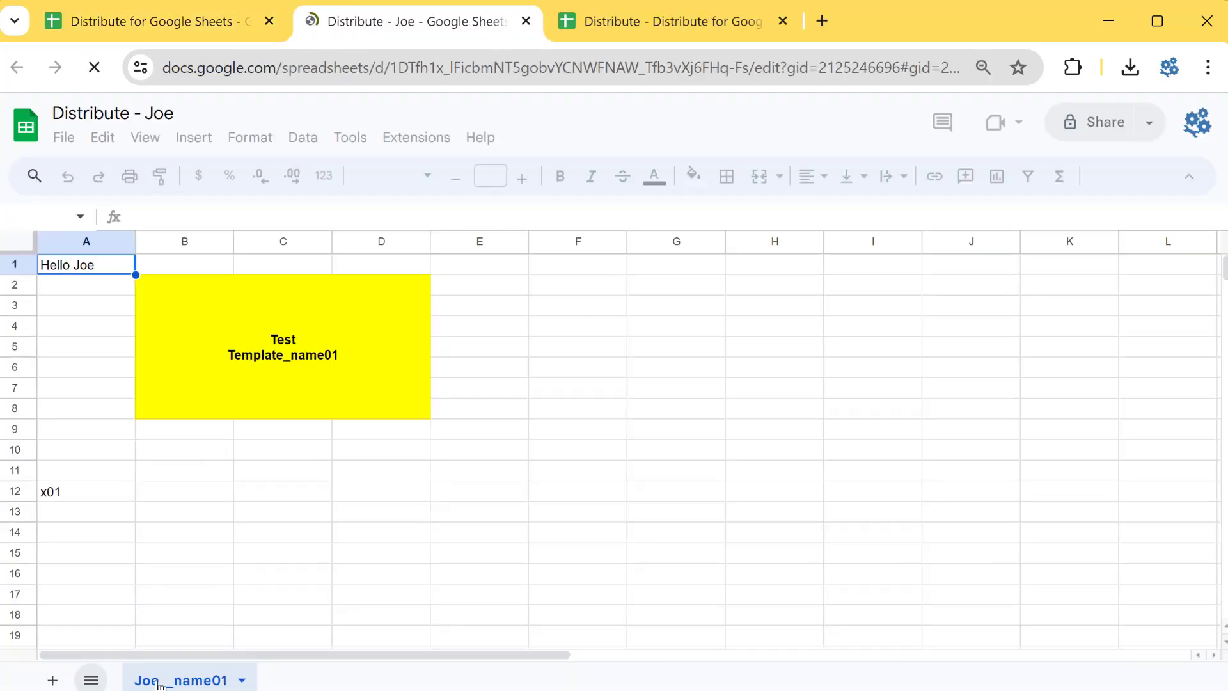
click(199, 27)
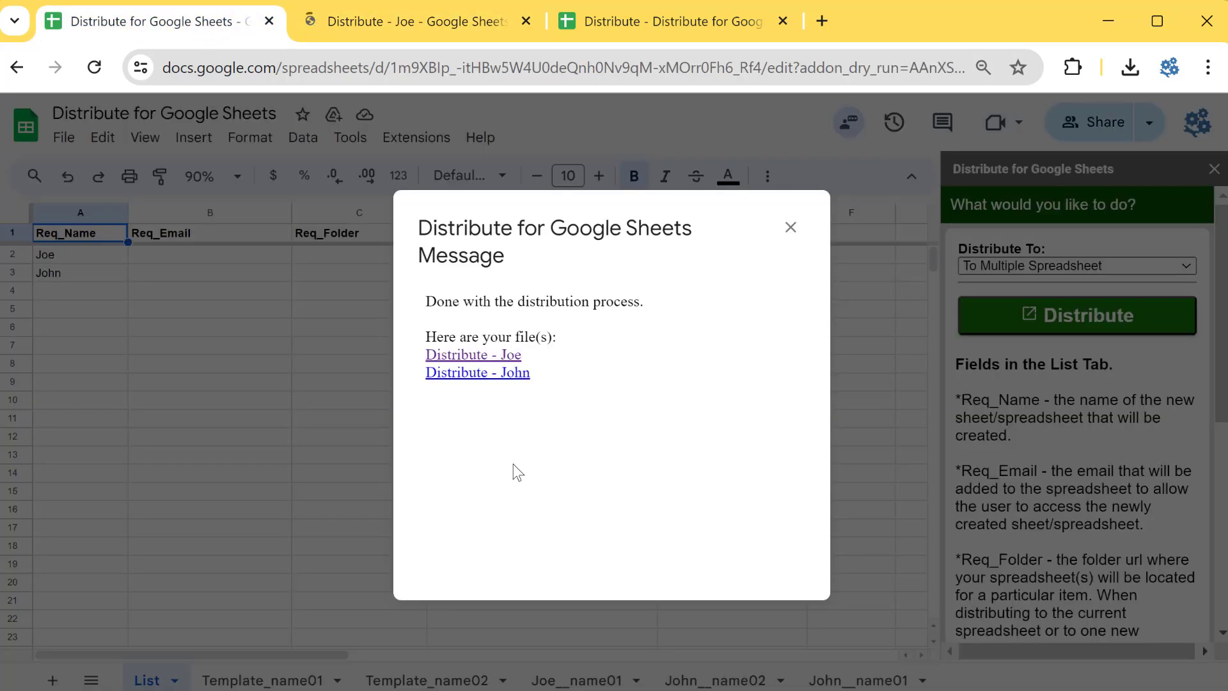
click(494, 374)
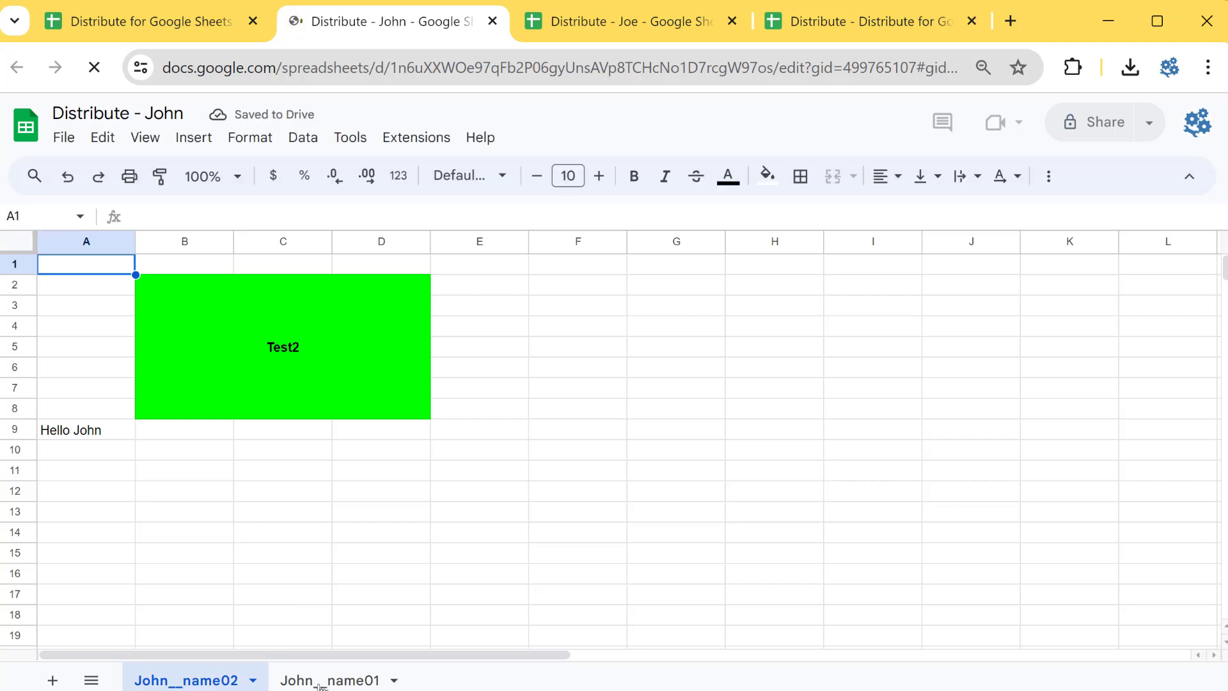
click(329, 680)
click(213, 682)
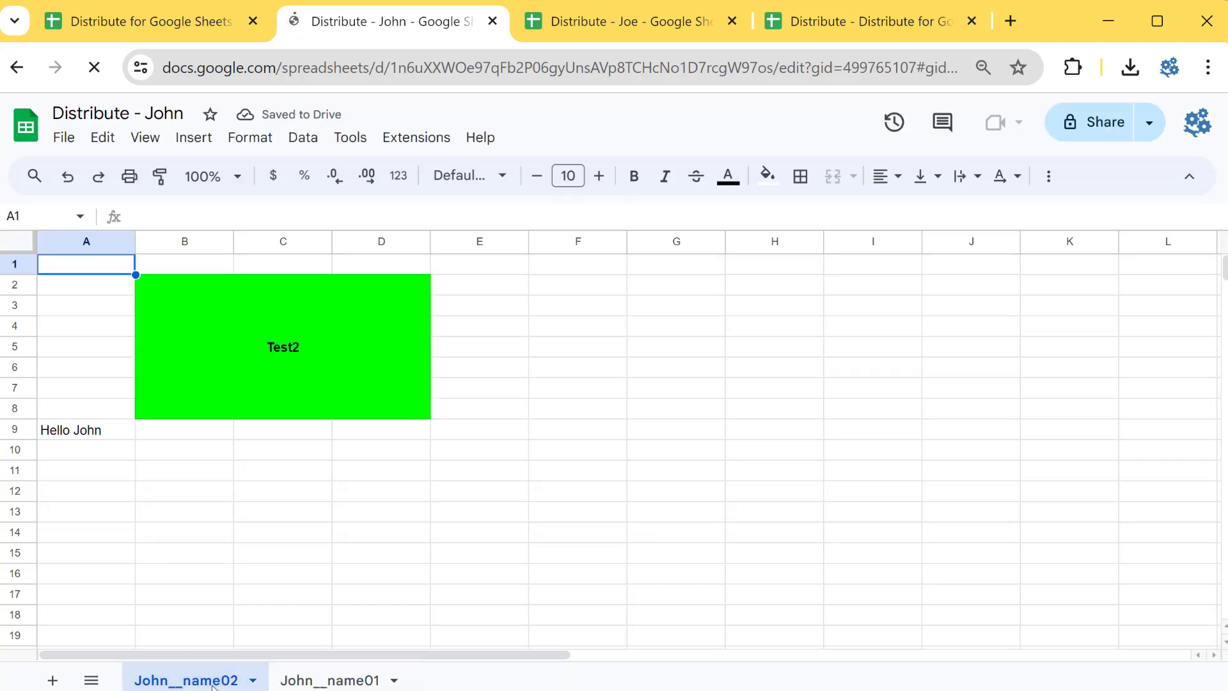
click(329, 679)
click(206, 678)
click(384, 540)
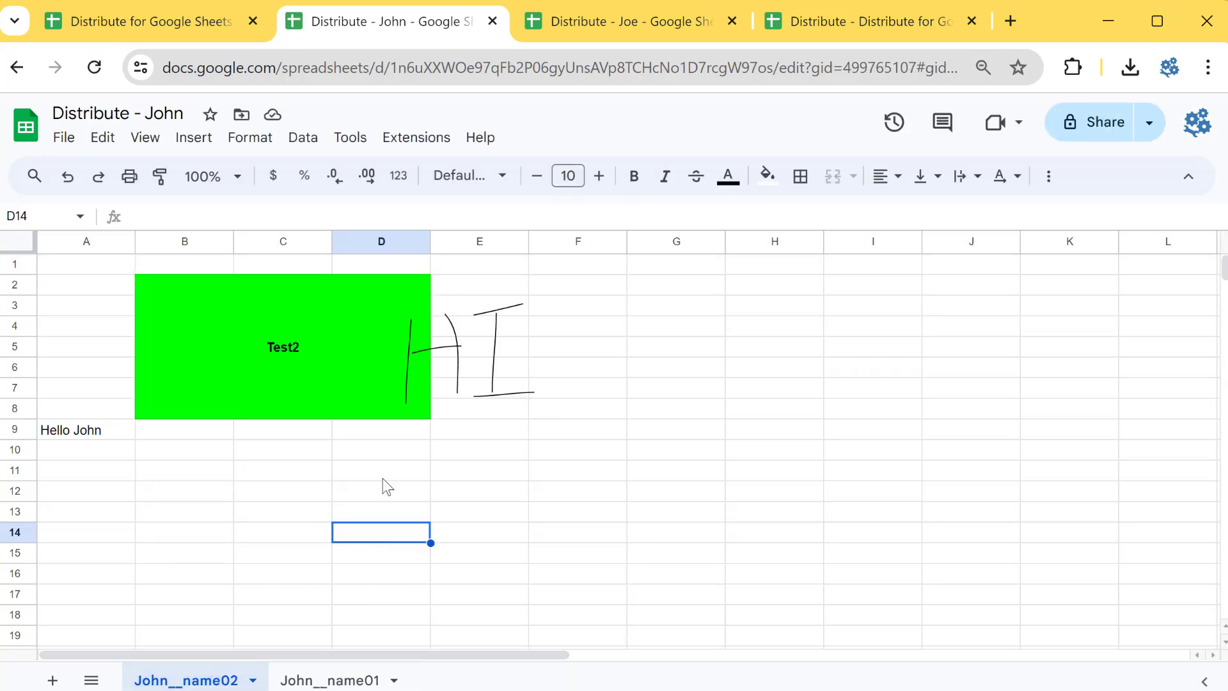
Step: Return to the source spreadsheet and close the distribution completion message
click(137, 32)
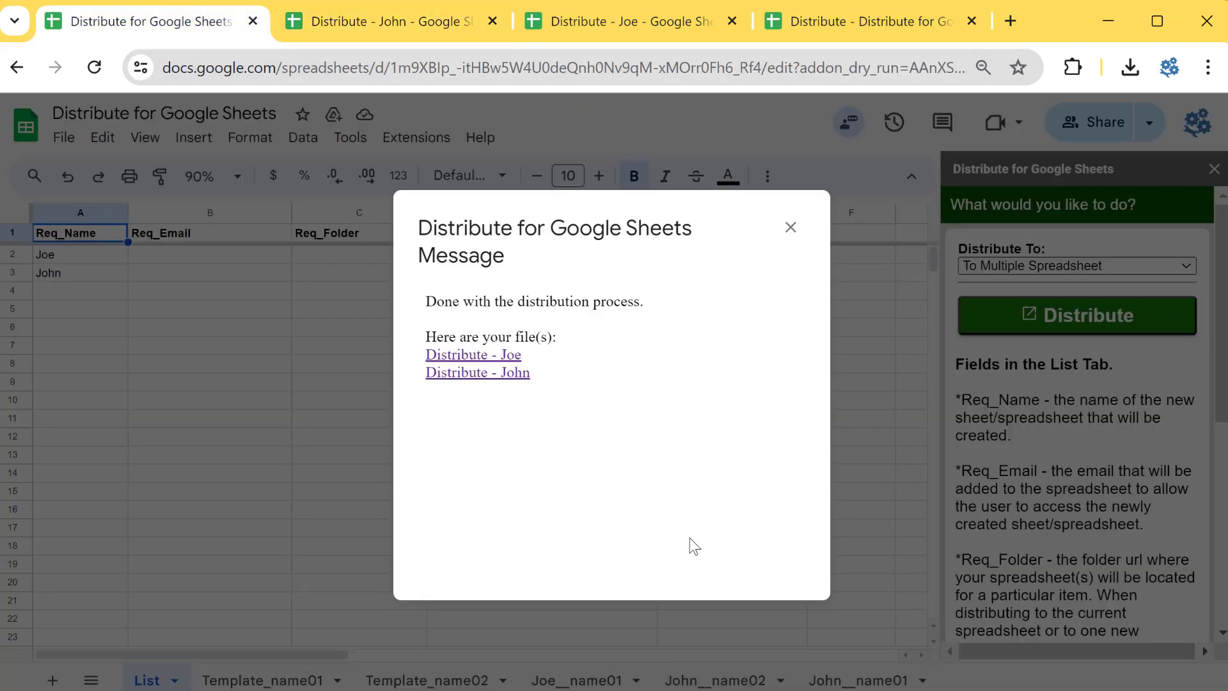
click(791, 229)
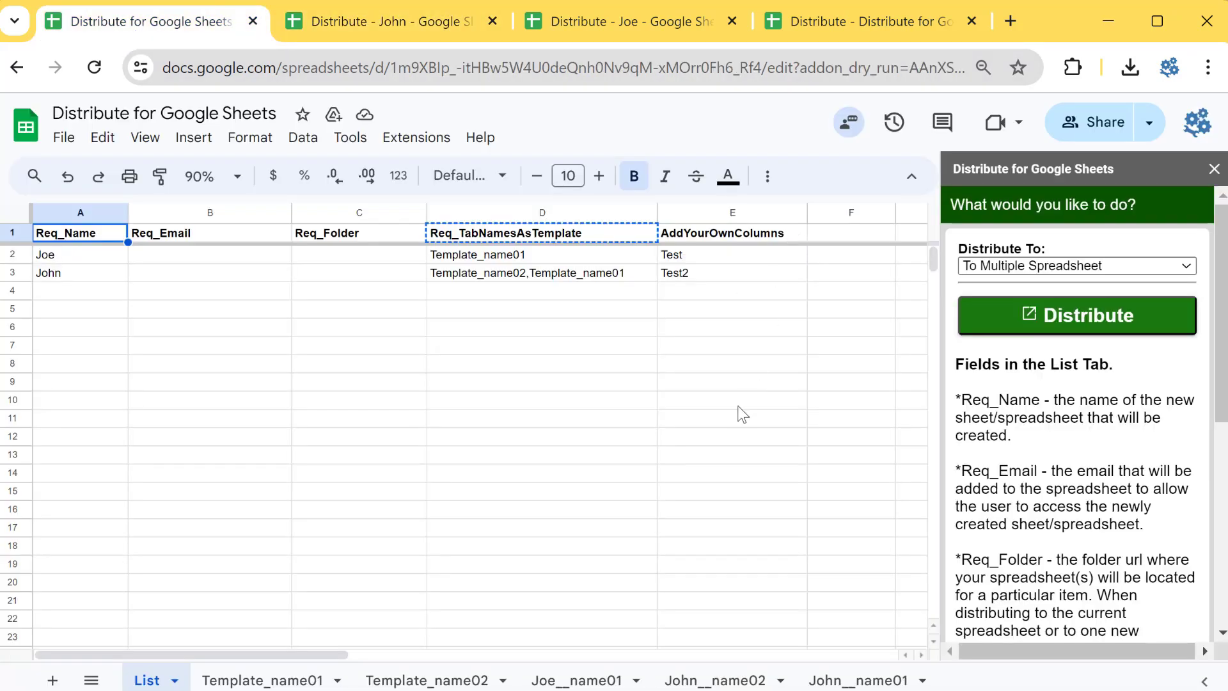
click(737, 407)
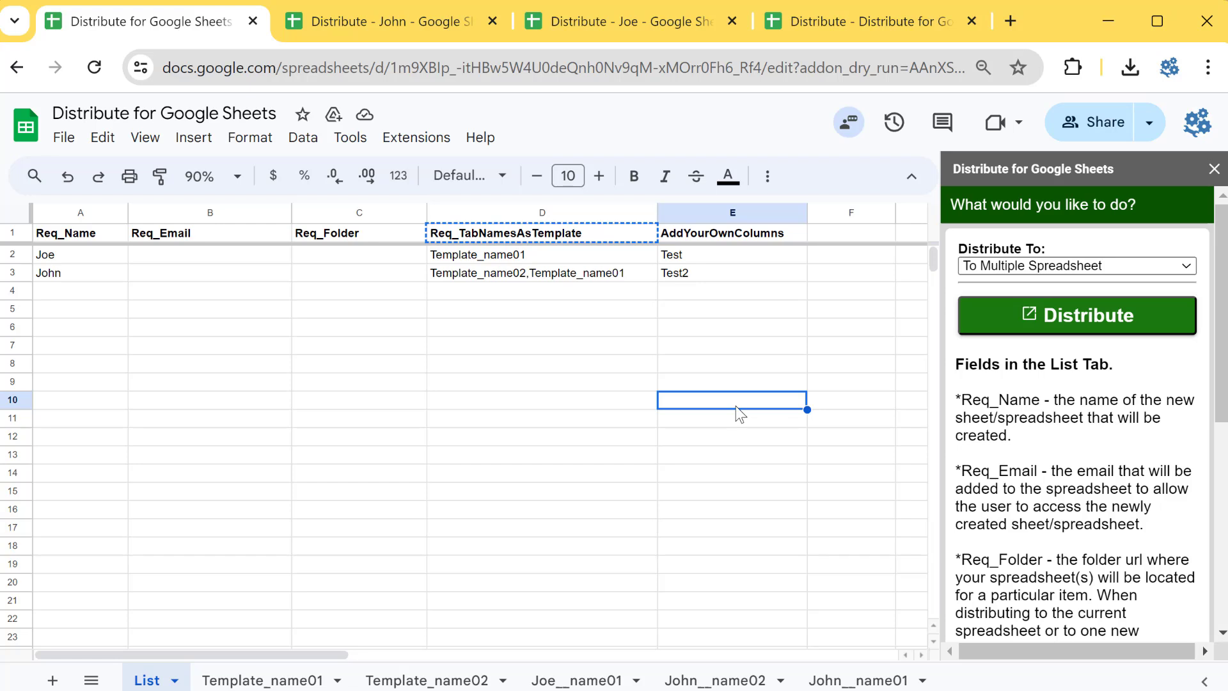